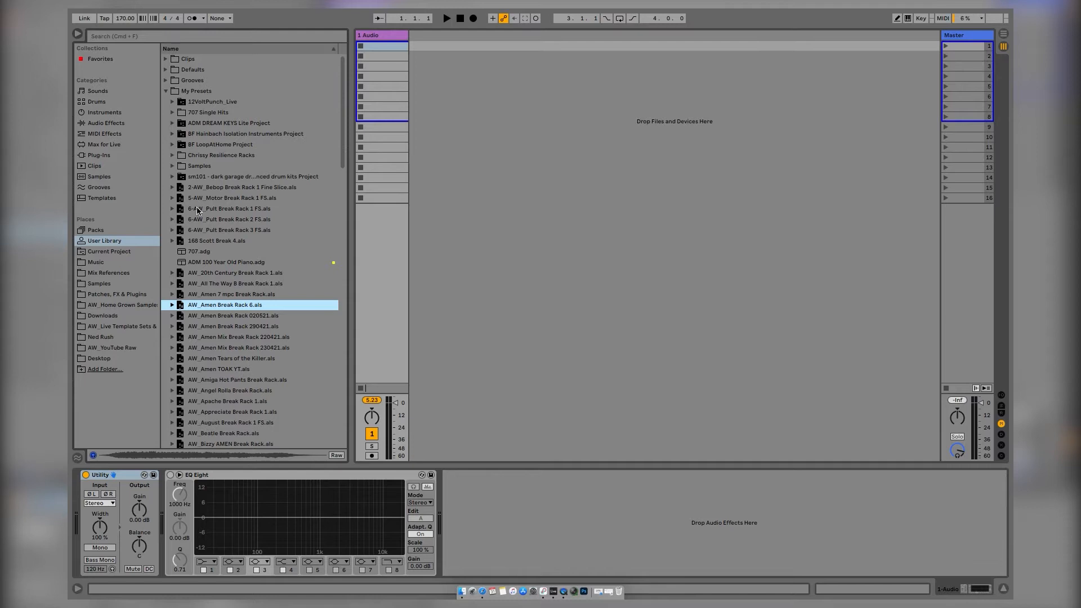
Search the User Library for aw_ and look through the presets in the Audio Effect Rack folder.
left_click(108, 38)
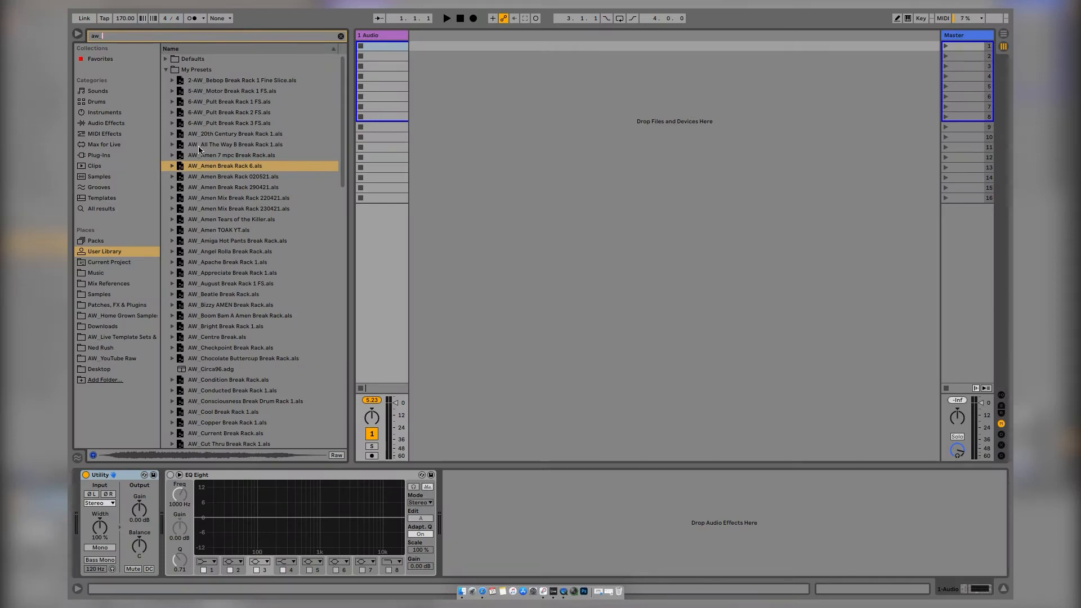
left_click(166, 70)
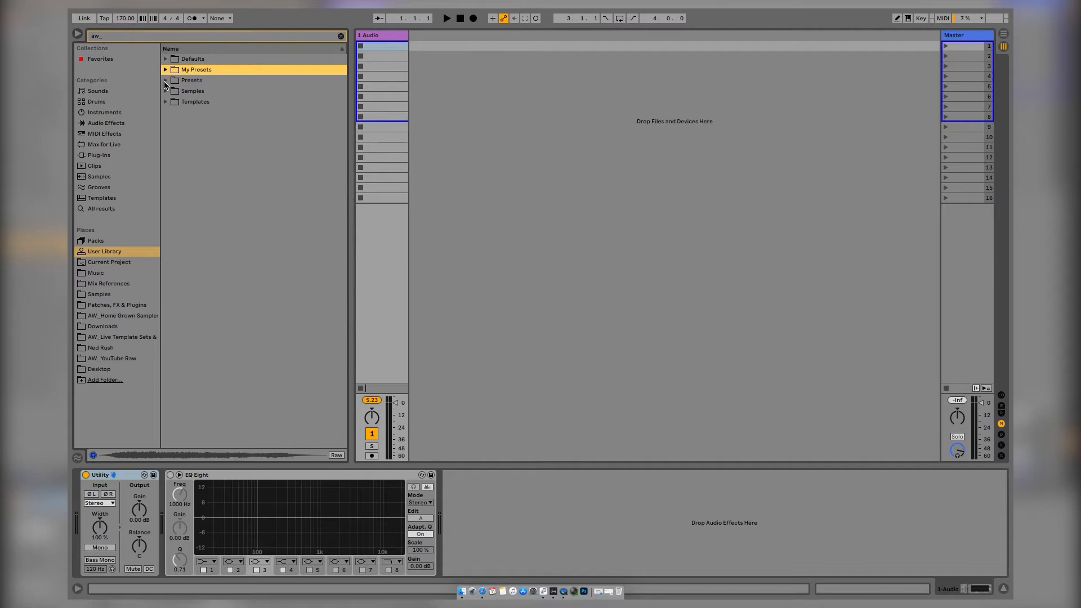
left_click(166, 81)
left_click(171, 90)
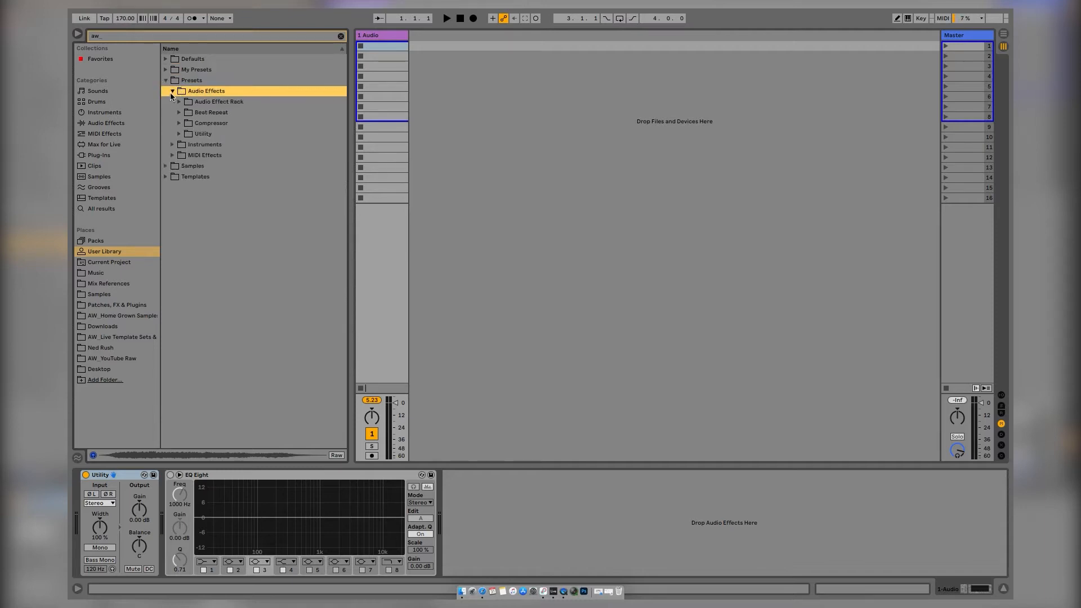
left_click(179, 102)
scroll(194, 228, "down", 8)
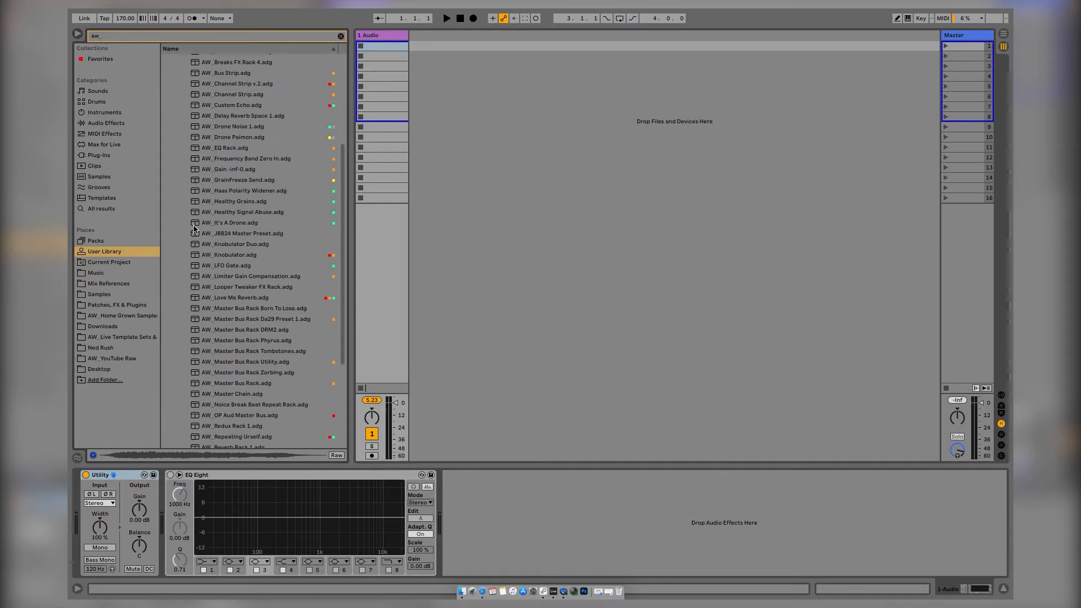
scroll(186, 223, "up", 8)
left_click(179, 102)
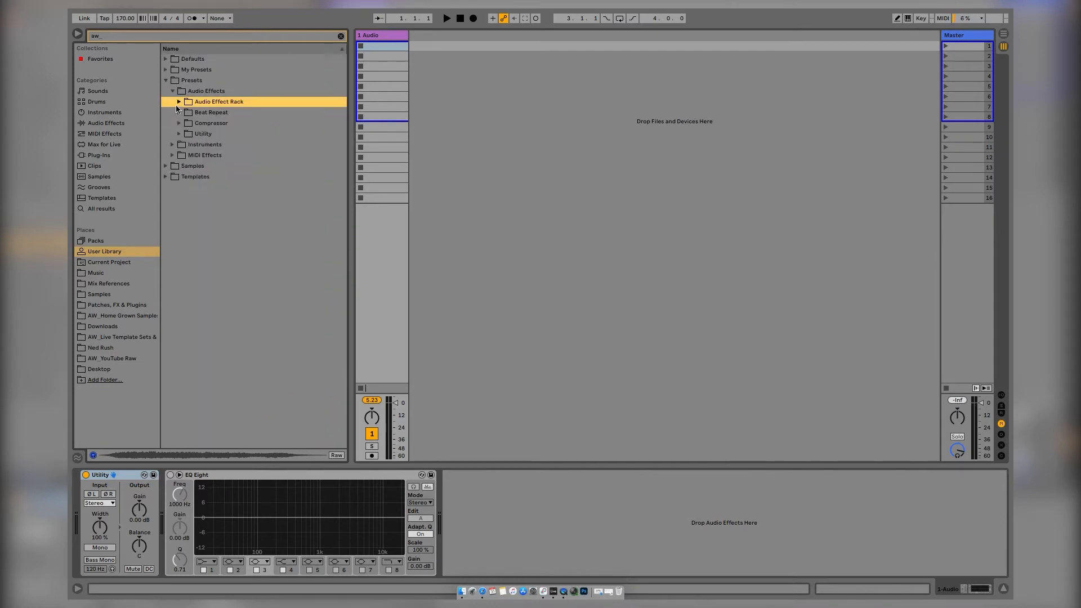
Check the Beat Repeat, Compressor and Utility preset folders and collapse the Audio Effects folder.
left_click(180, 112)
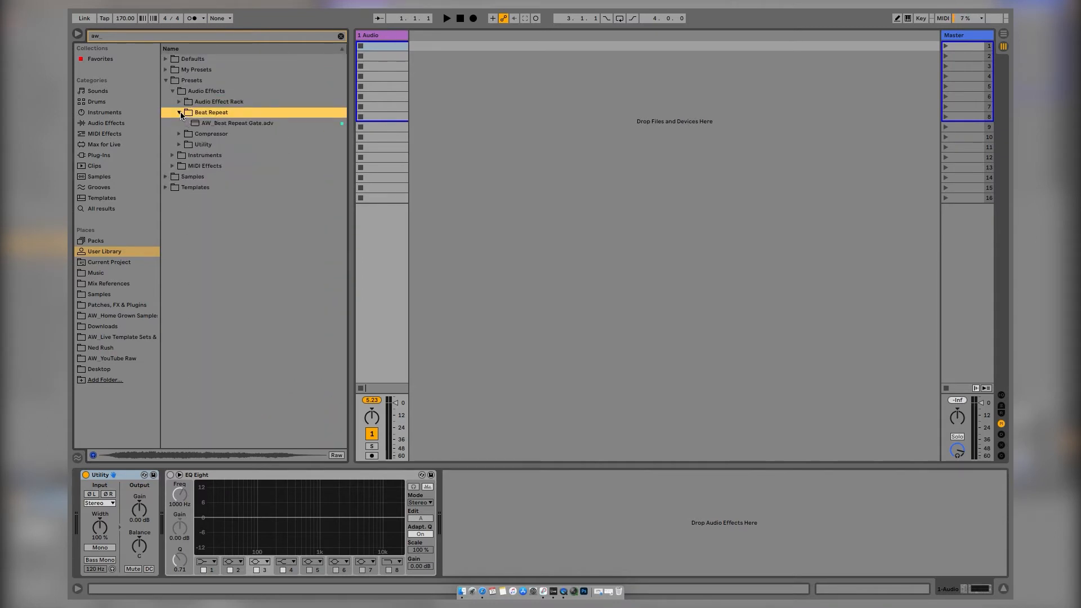
left_click(179, 112)
left_click(180, 123)
left_click(179, 134)
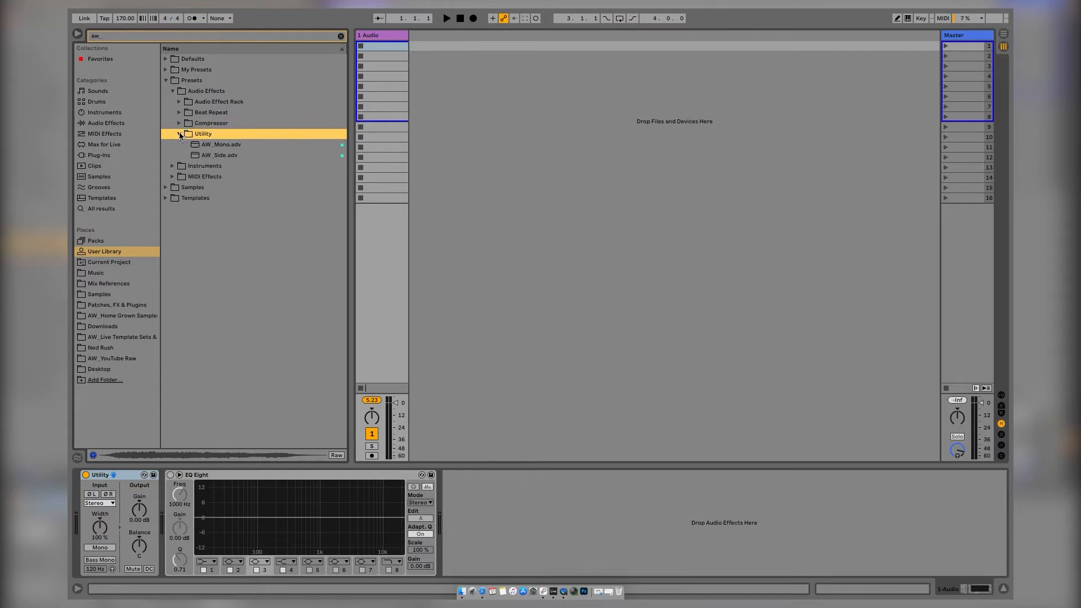
left_click(179, 134)
left_click(172, 91)
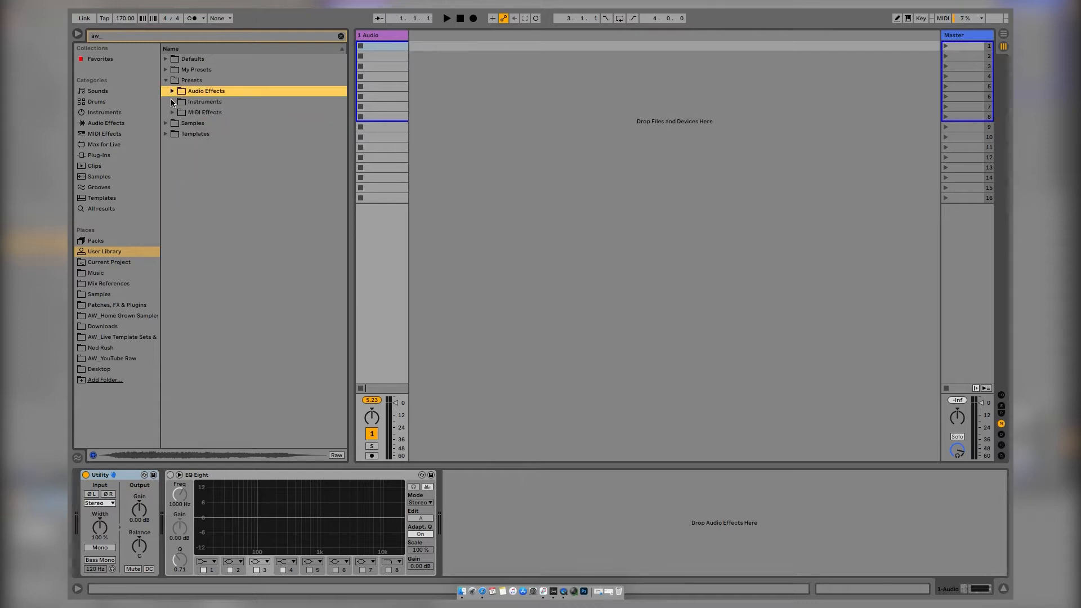
Look through the Analog and Drum Rack instrument presets and select AW_BlankFor.ms TapeHaze III Drums.adg.
left_click(172, 102)
left_click(172, 102)
left_click(173, 101)
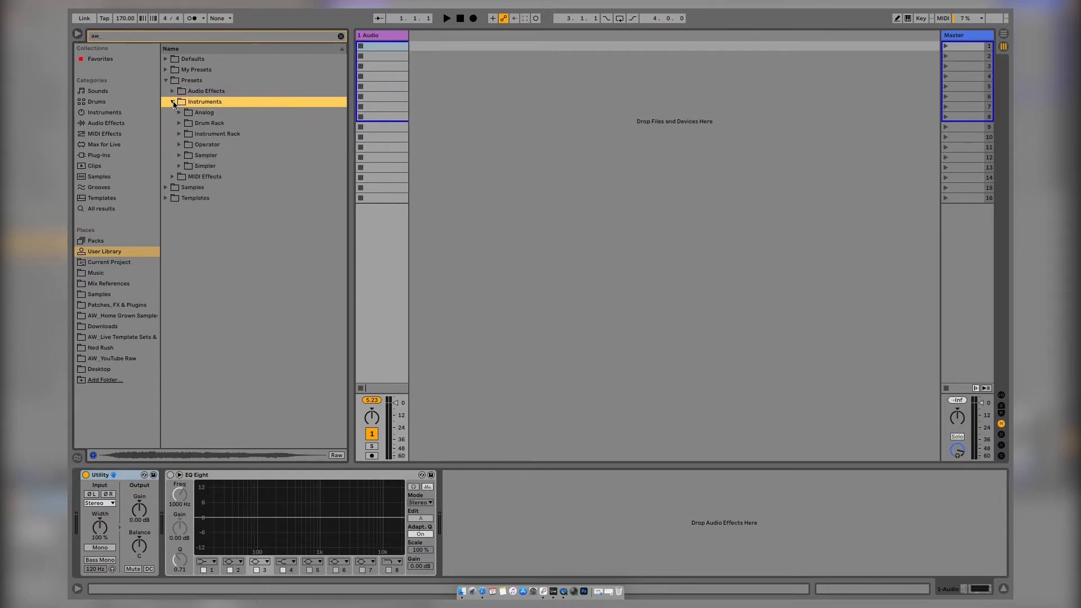
left_click(179, 112)
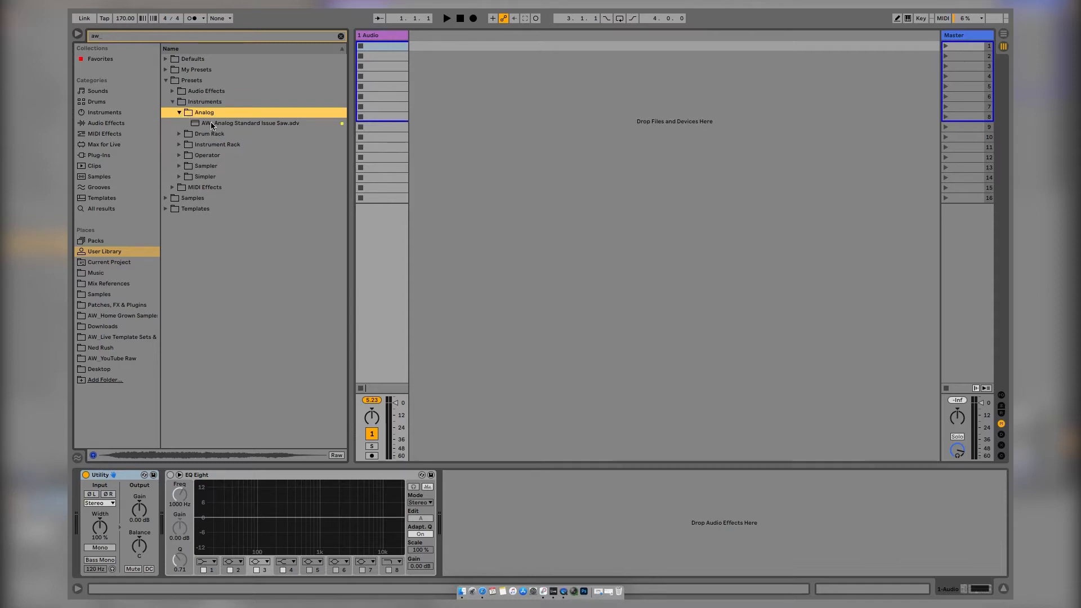
left_click(179, 134)
left_click(224, 136)
scroll(224, 148, "down", 10)
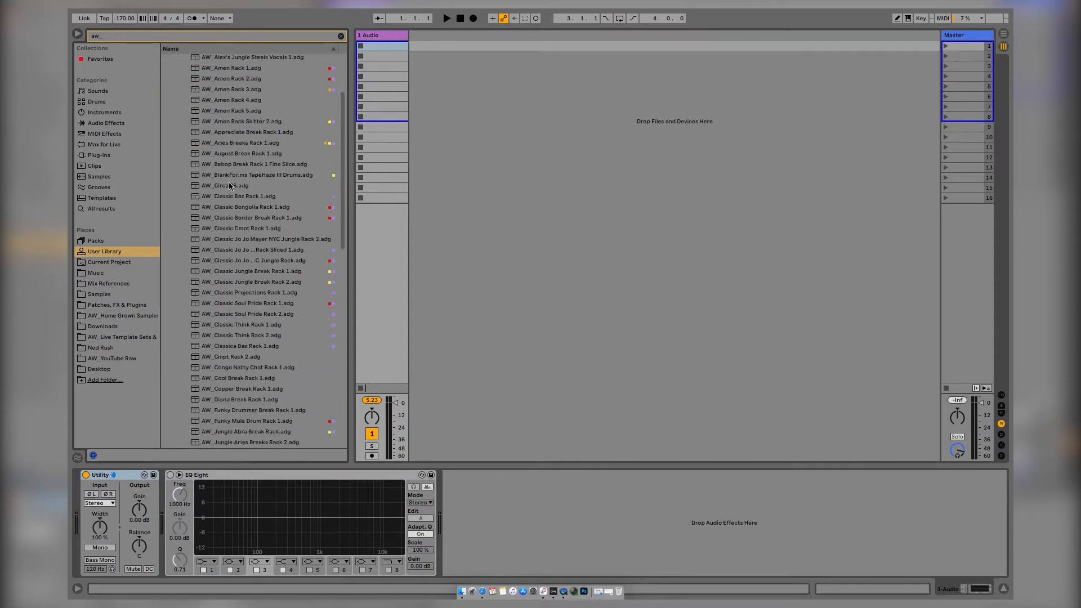
scroll(223, 234, "up", 6)
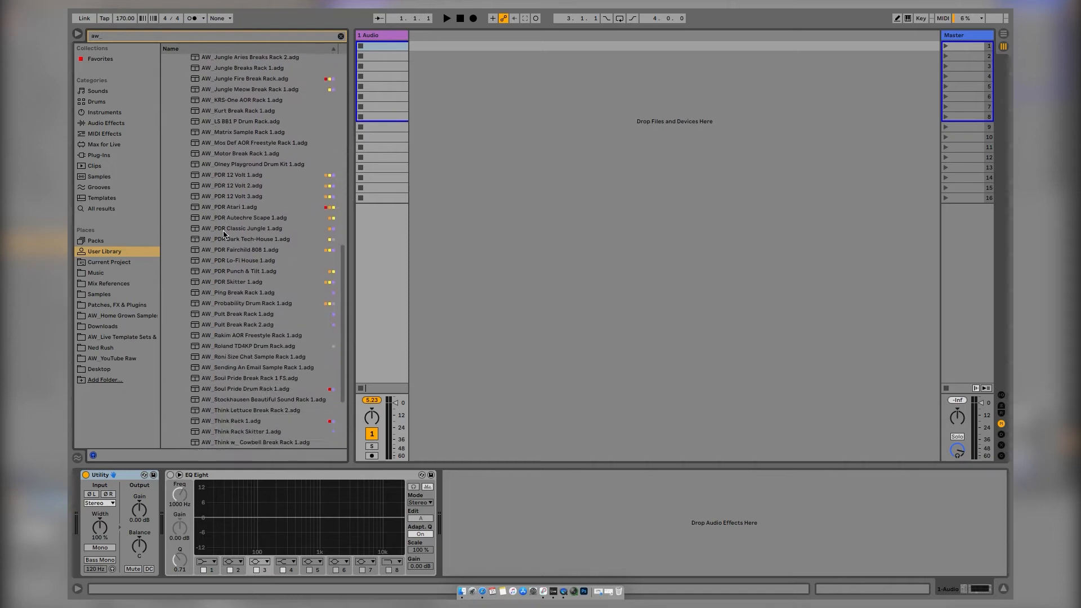
scroll(224, 235, "up", 4)
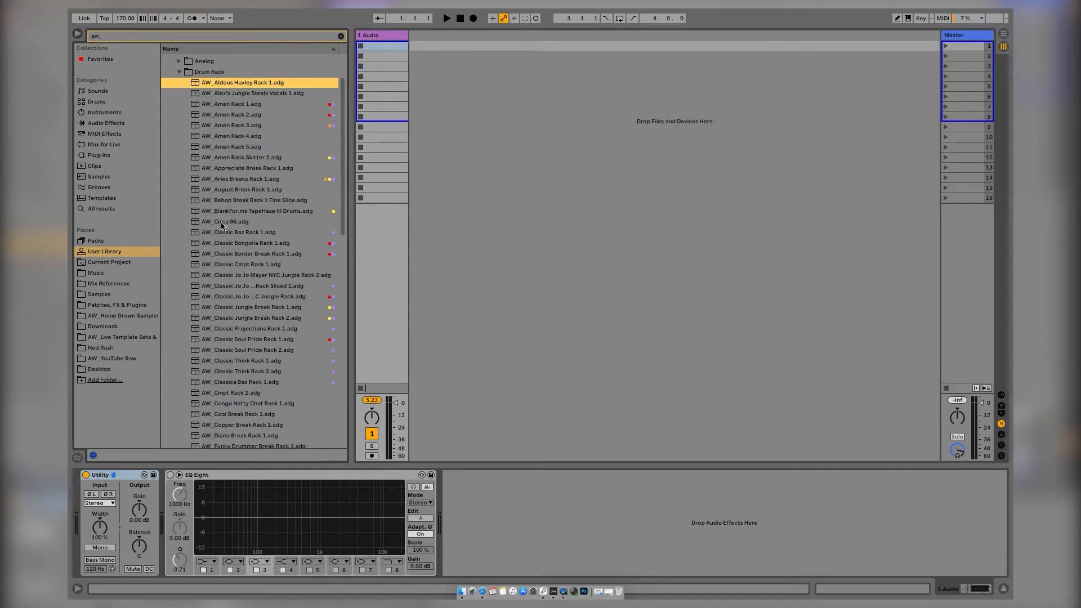
left_click(223, 212)
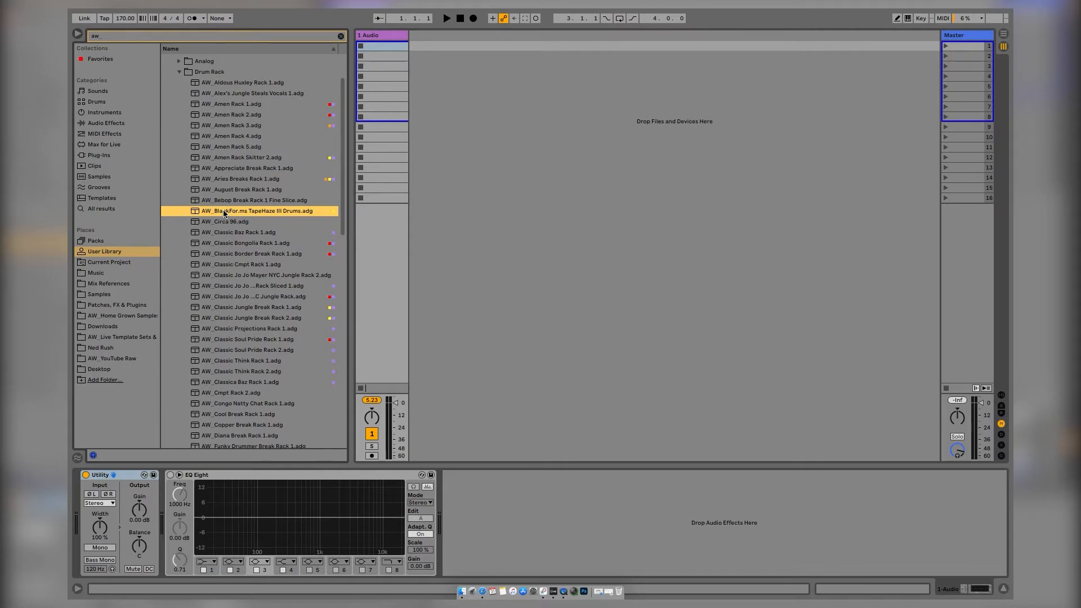
Clear the browser search and widen the browser slightly to show more of the file names.
left_click(341, 36)
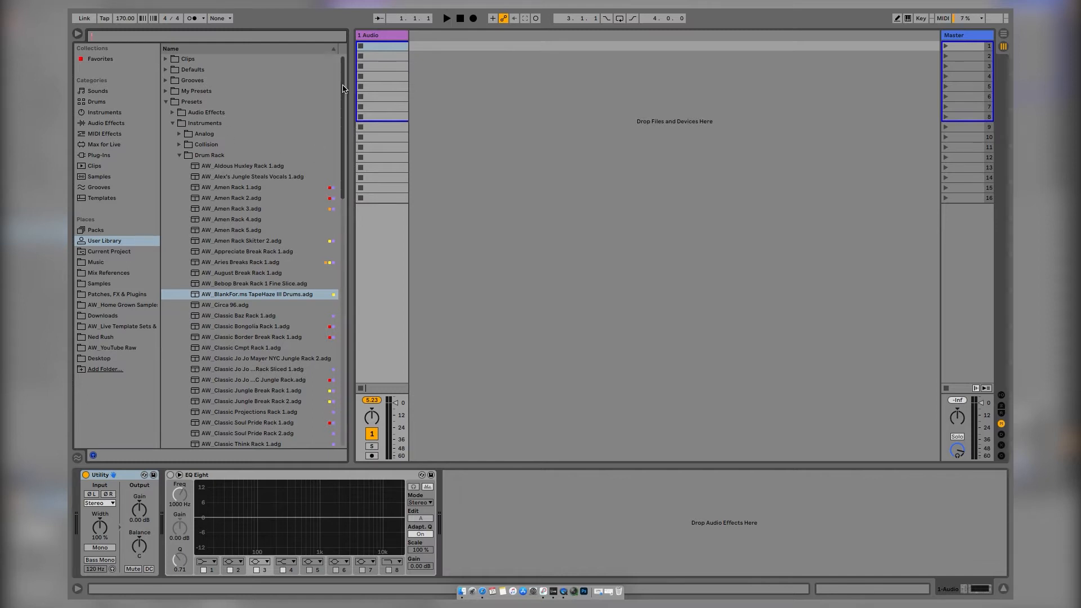
left_click_drag(352, 87, 369, 86)
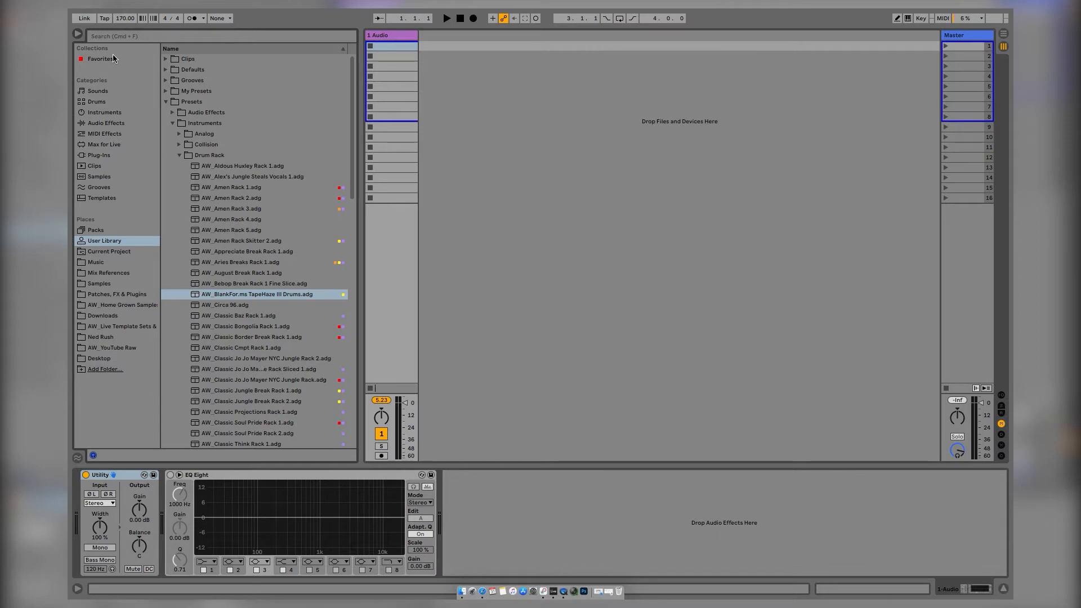
View the full list of colour collections and close it without changing which ones are shown.
left_click(149, 49)
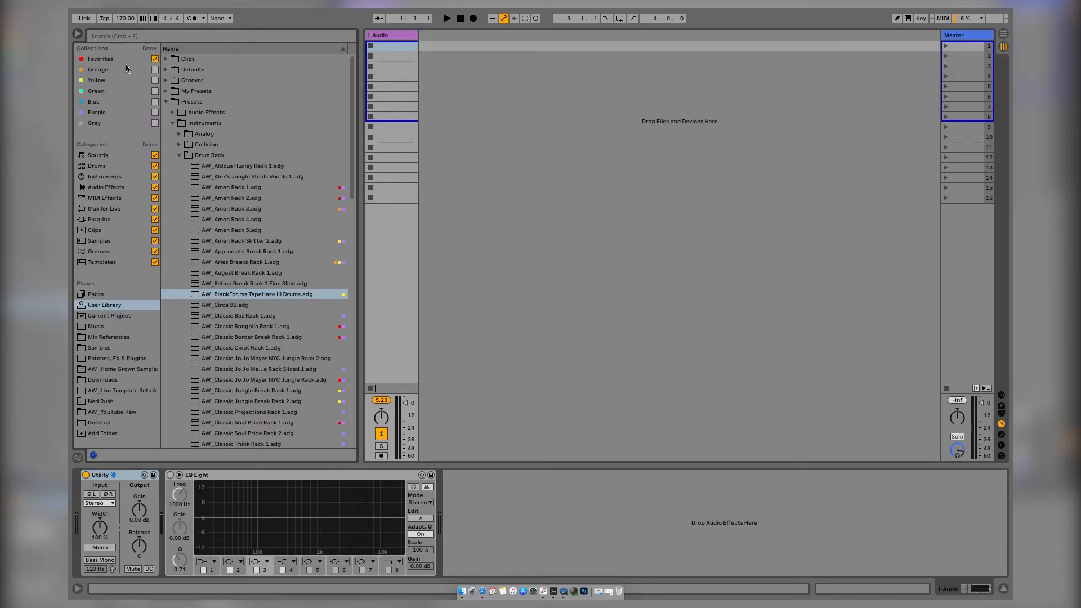
left_click(153, 52)
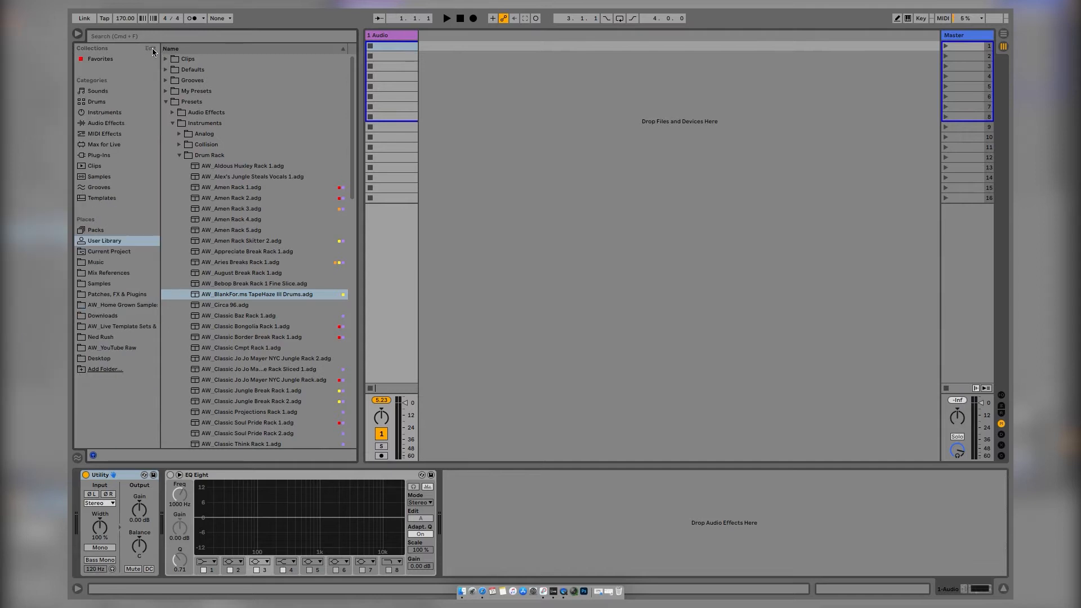
Open the Basses folder under Instruments in VOL 1 of Zero-G Jungle Warfare 1, 2 & 3 in the Samples place.
left_click(99, 285)
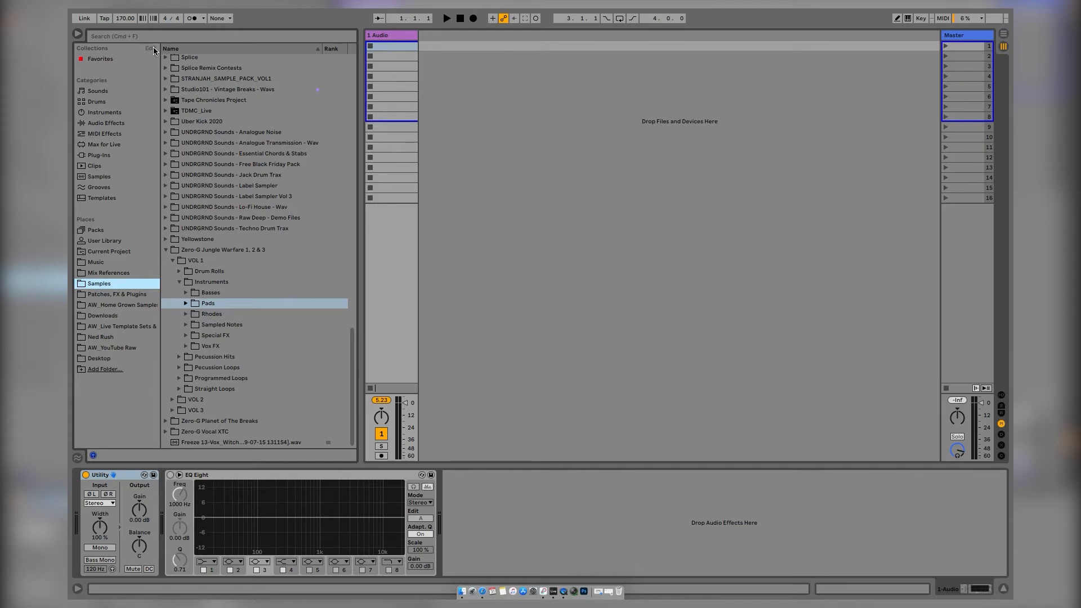
left_click(172, 261)
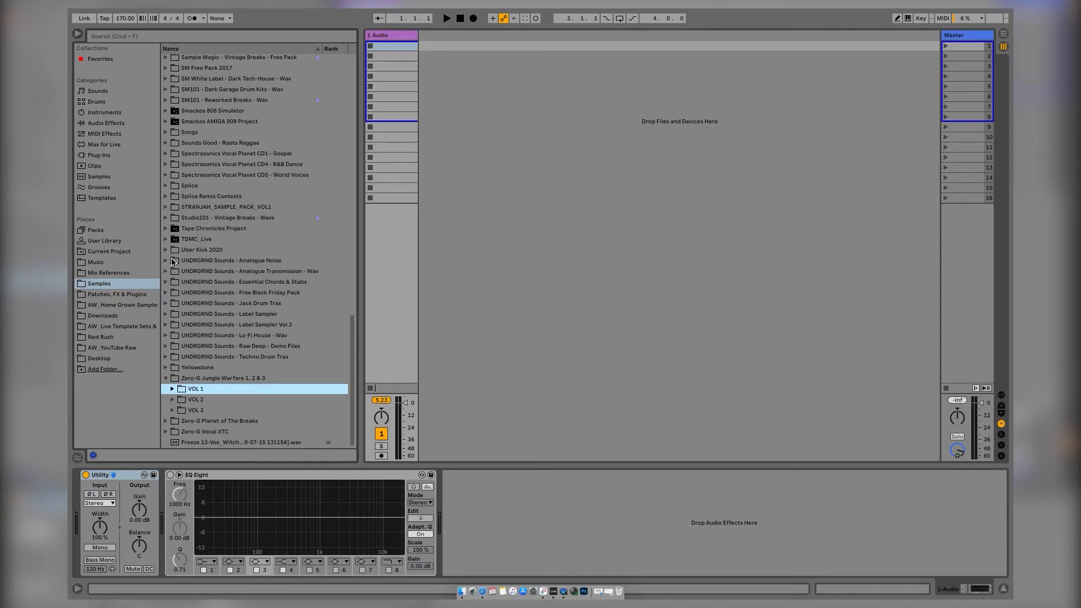
left_click(173, 389)
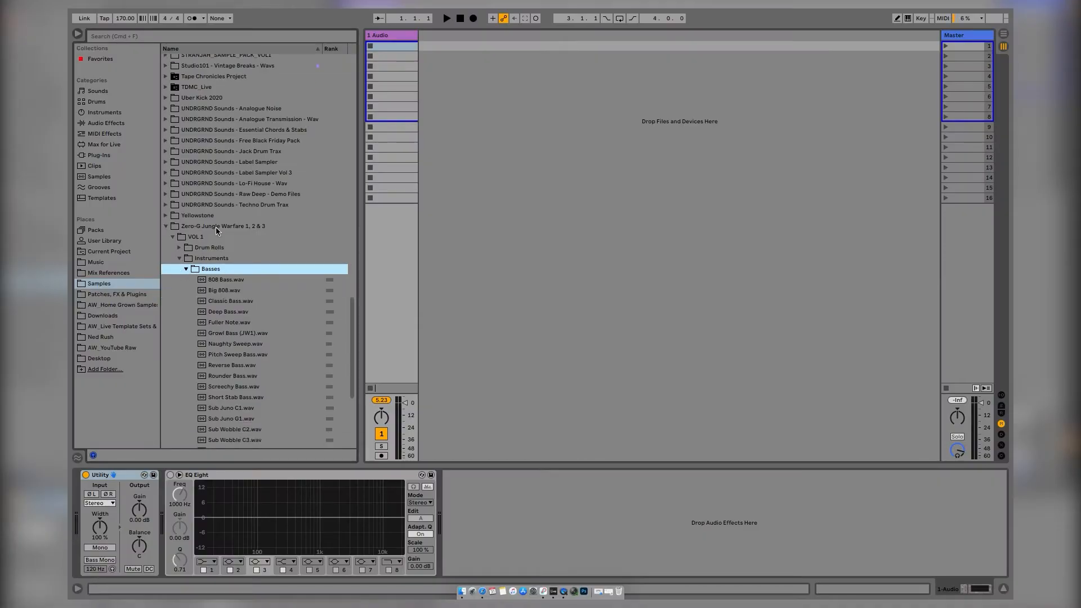
scroll(216, 231, "down", 1)
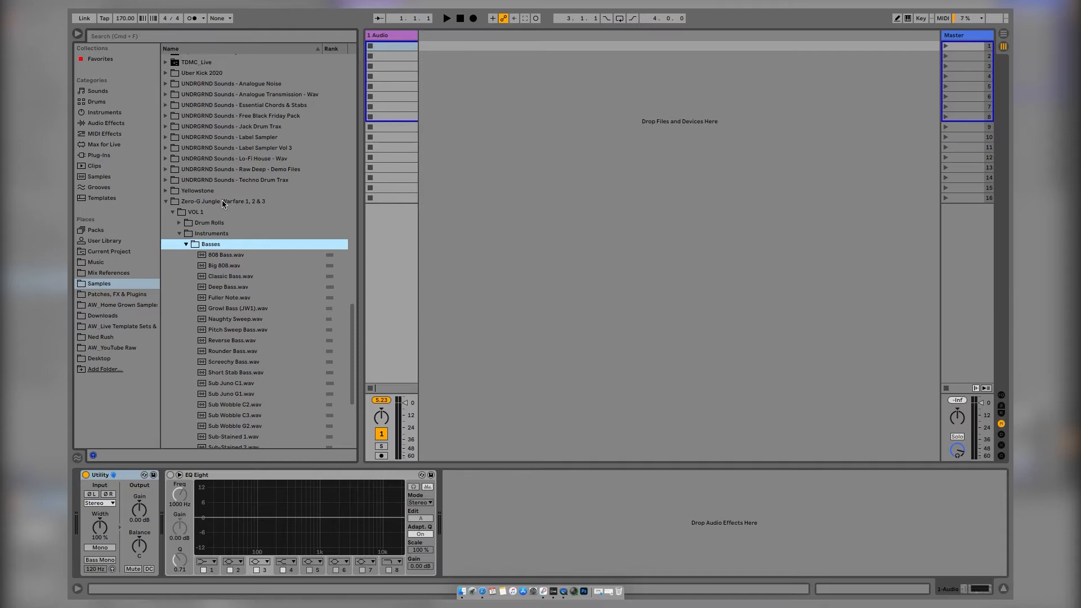
scroll(220, 253, "down", 1)
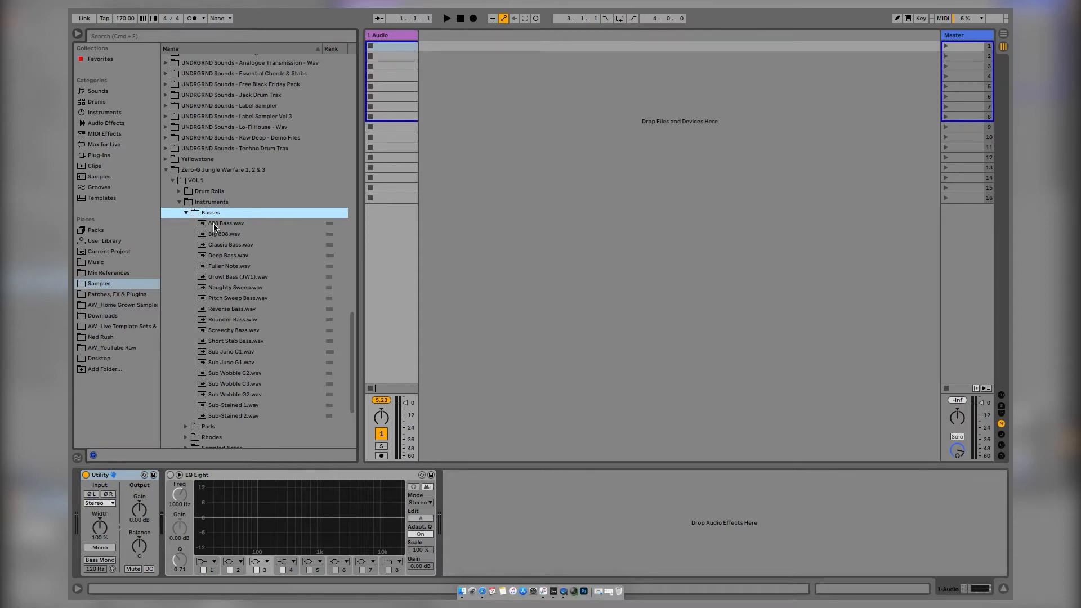
scroll(214, 227, "down", 3)
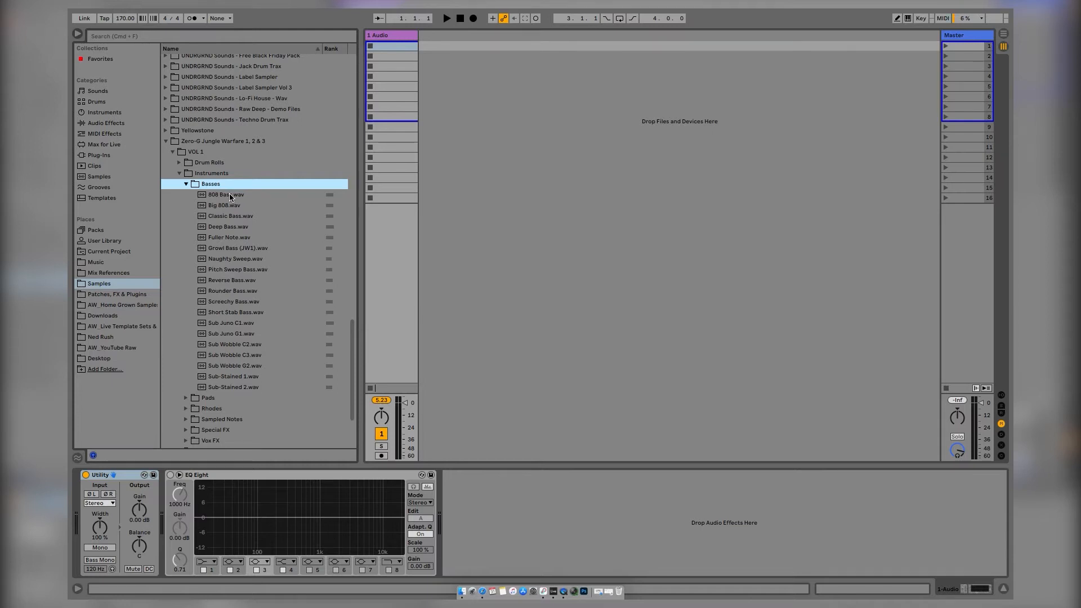
Preview the bass samples one after another from 808 Bass.wav to Reverse Bass.wav and return to Pitch Sweep Bass.wav.
key("Down")
key("Down")
key("Down")
key("Down")
key("Down")
key("Down")
key("Down")
key("Down")
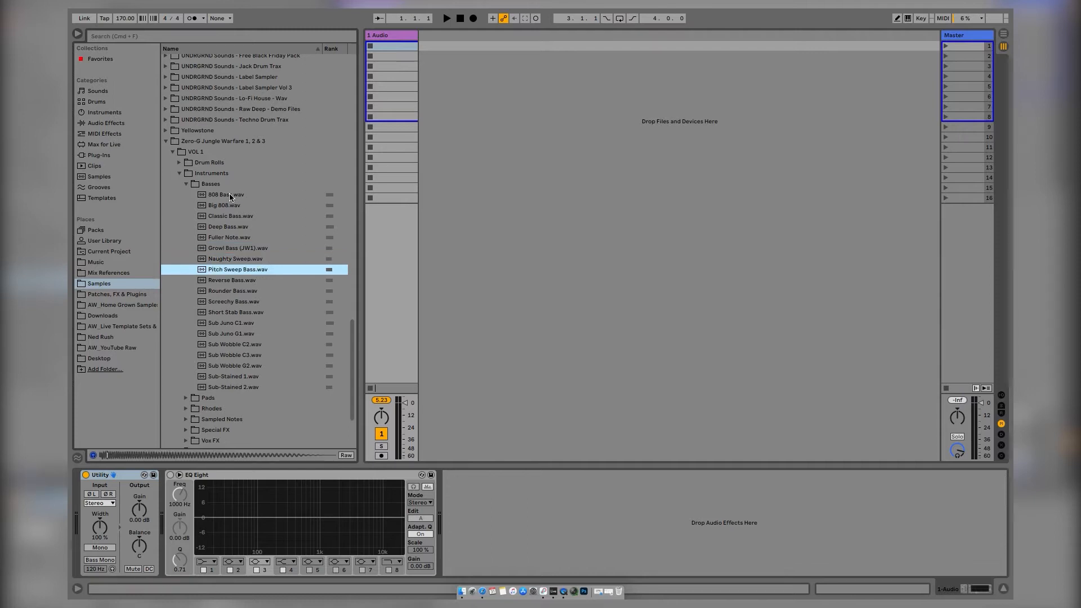
key("Down")
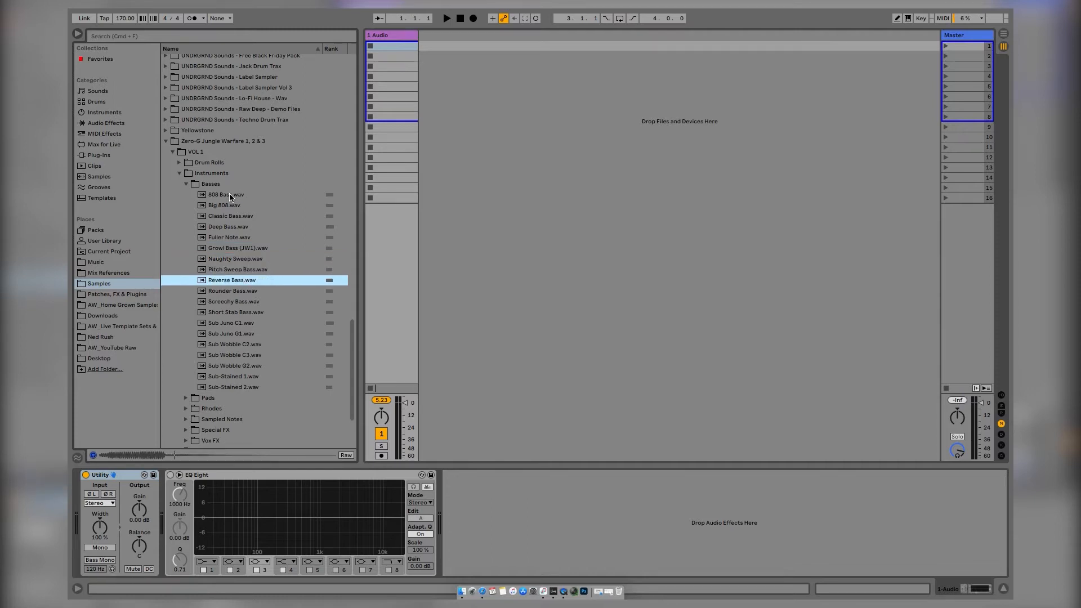
key("Up")
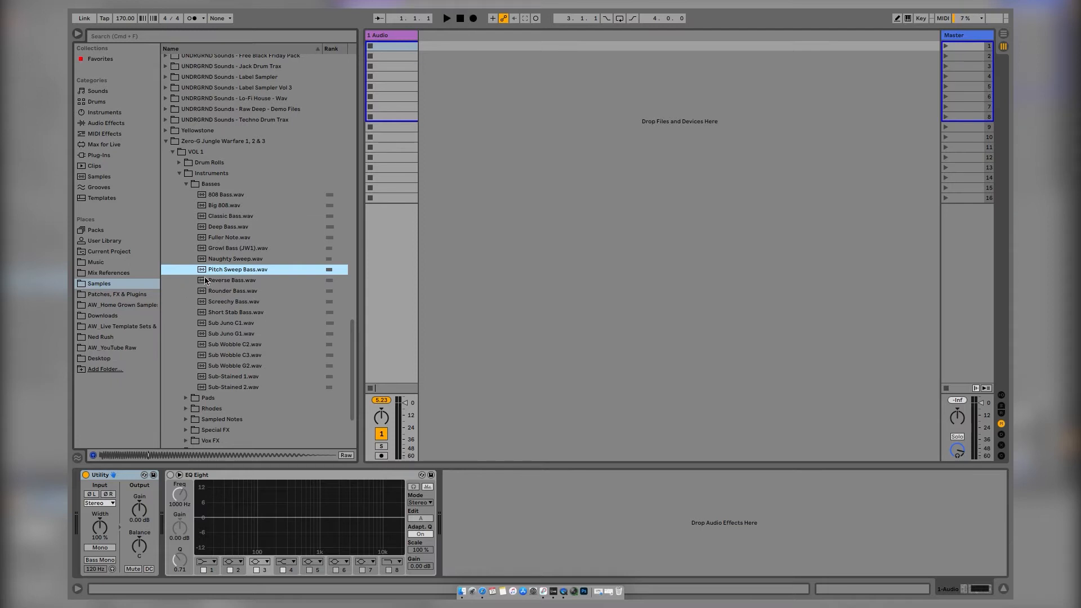
Load an empty Sampler instrument onto a new track.
left_click(110, 123)
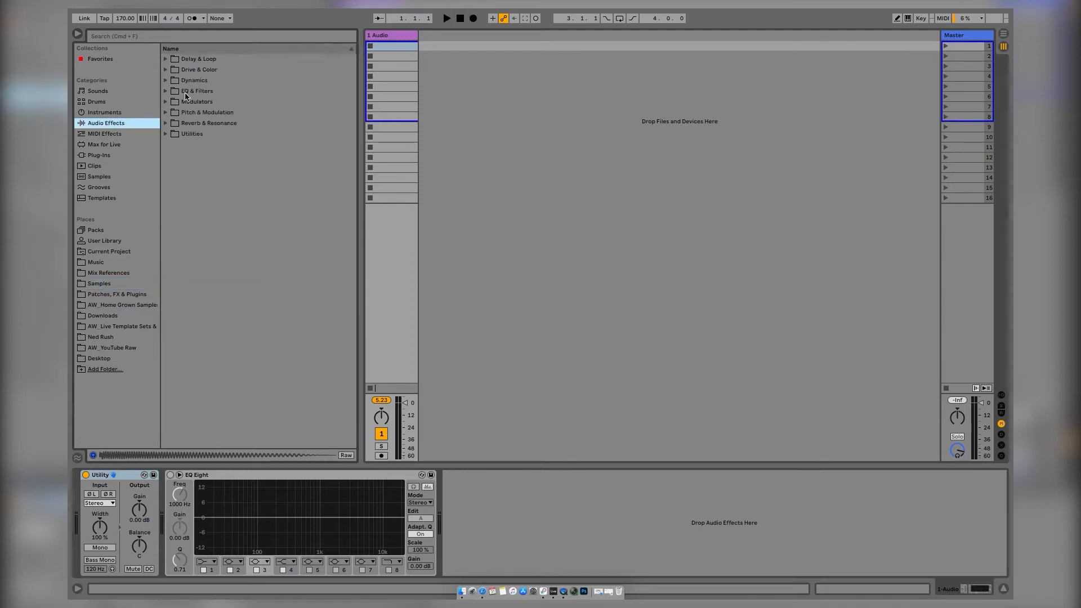
left_click(104, 112)
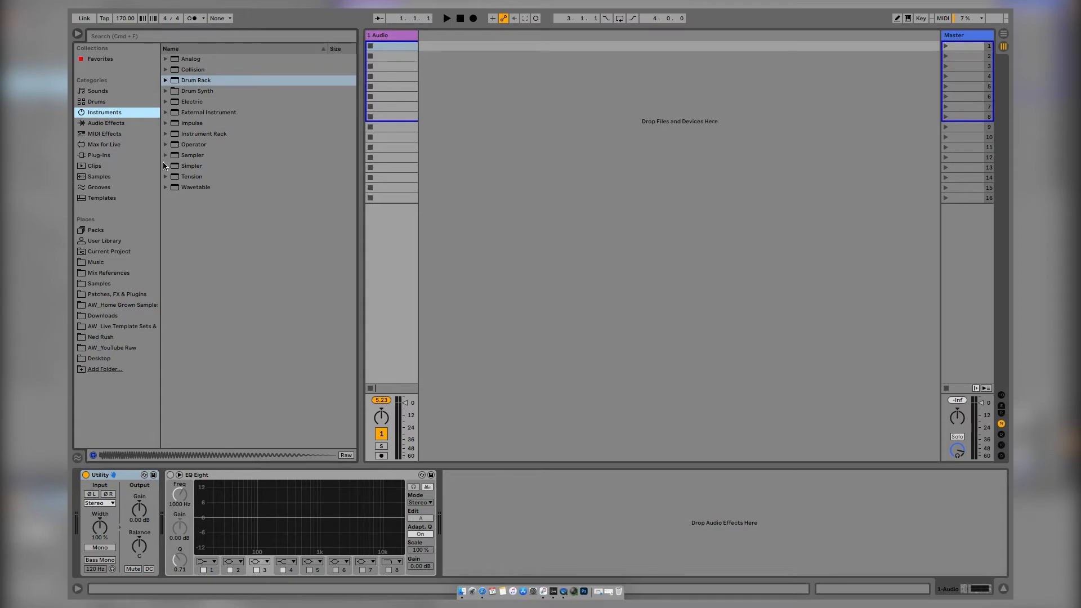
left_click(166, 156)
left_click_drag(179, 155, 479, 135)
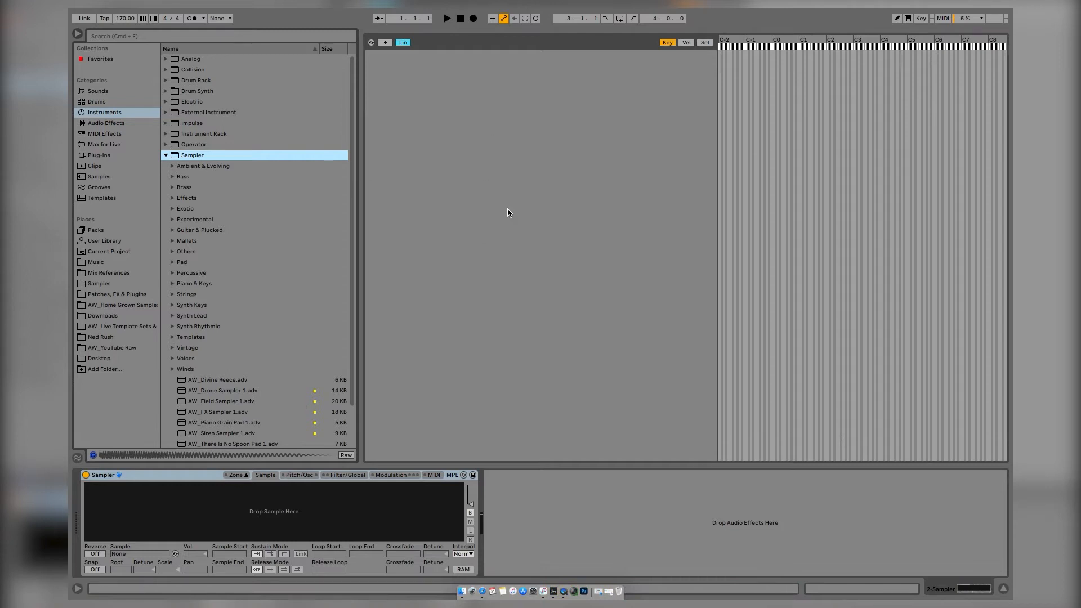
Load all the bass samples from 808 Bass.wav to Sub-Stained 2.wav into Sampler's zone list.
left_click(93, 284)
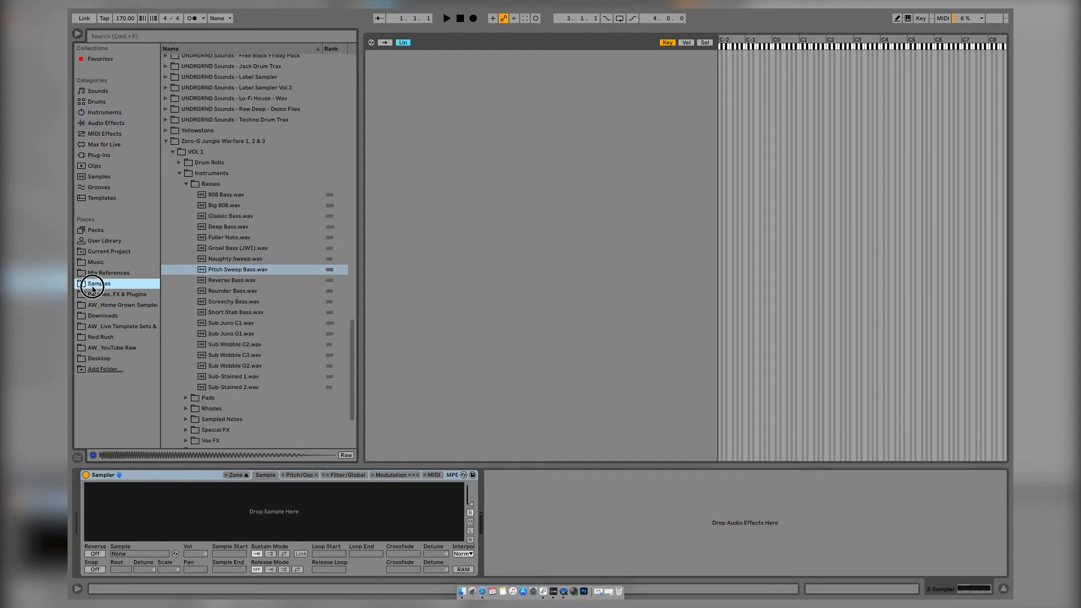
left_click(219, 196)
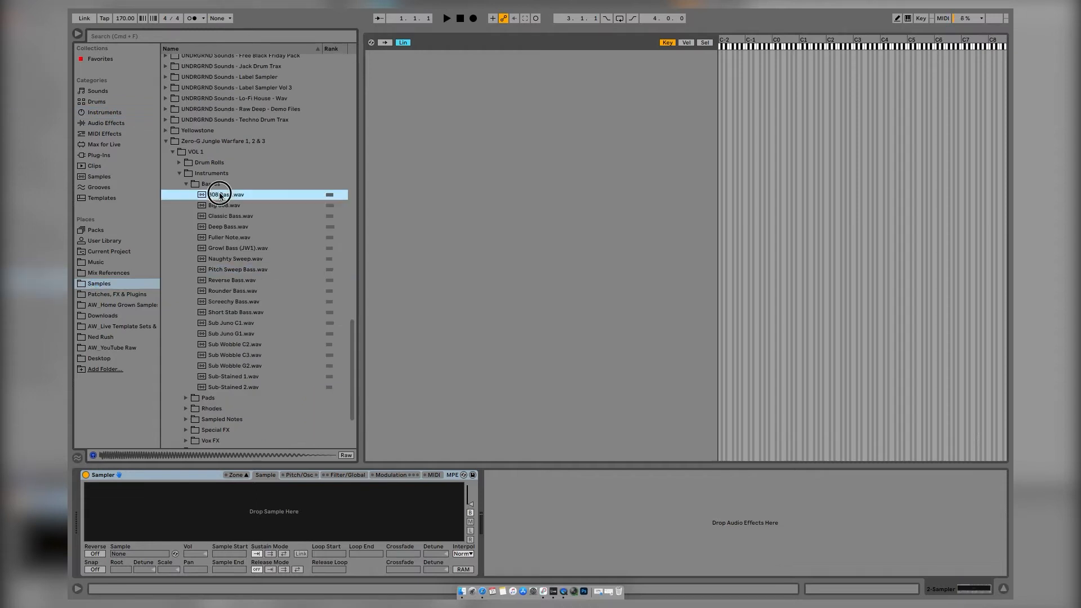
left_click(221, 390, "shift")
left_click_drag(237, 282, 498, 228)
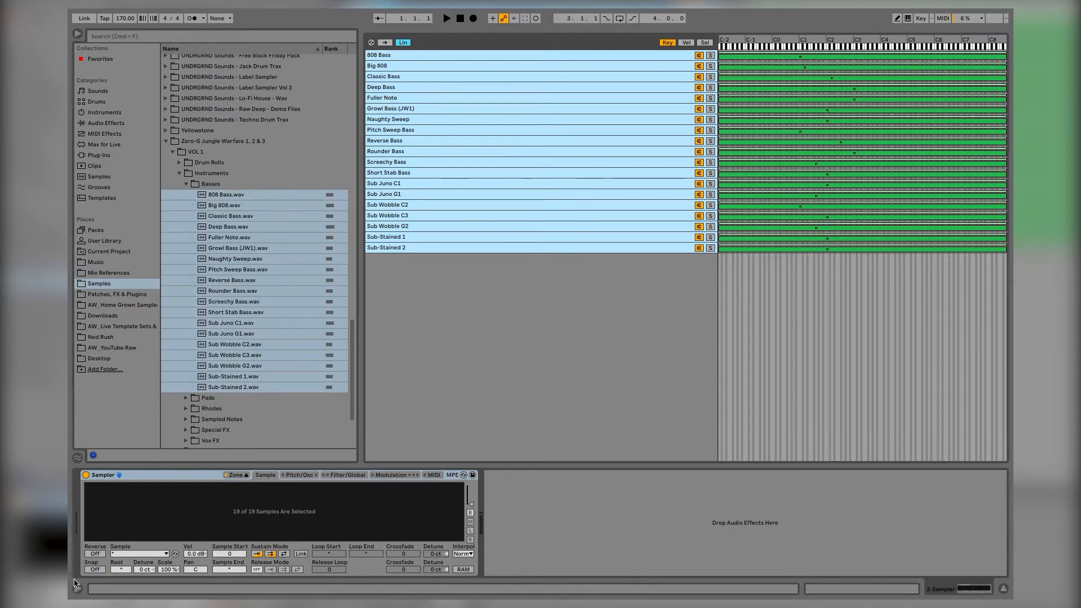
Set the root key of all the loaded bass samples to C3 and keep every zone selected.
double_click(119, 569)
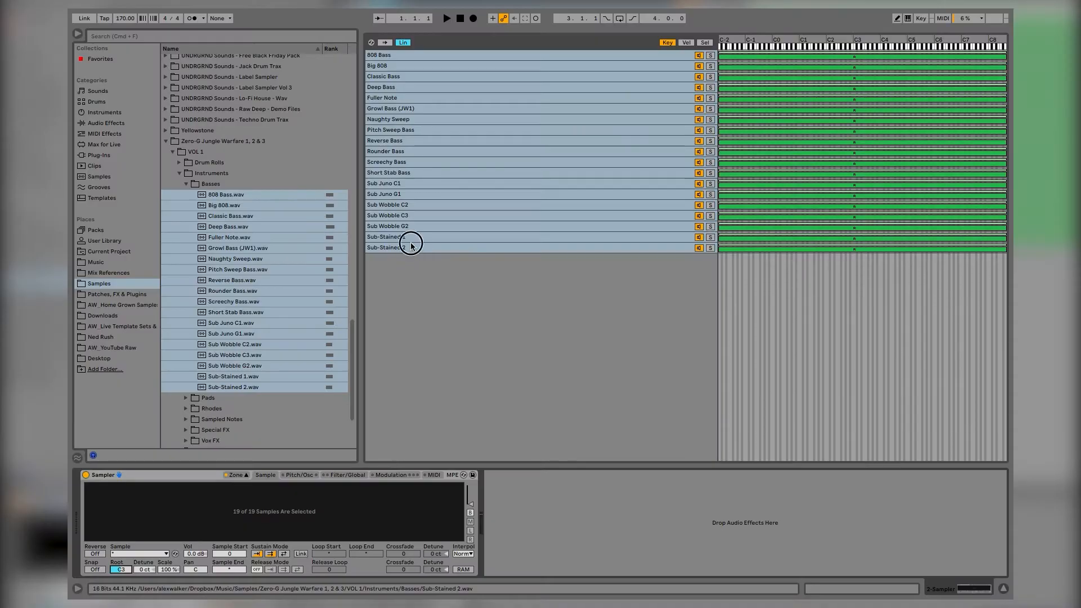
left_click(411, 245)
left_click(237, 194)
left_click(230, 388, "shift")
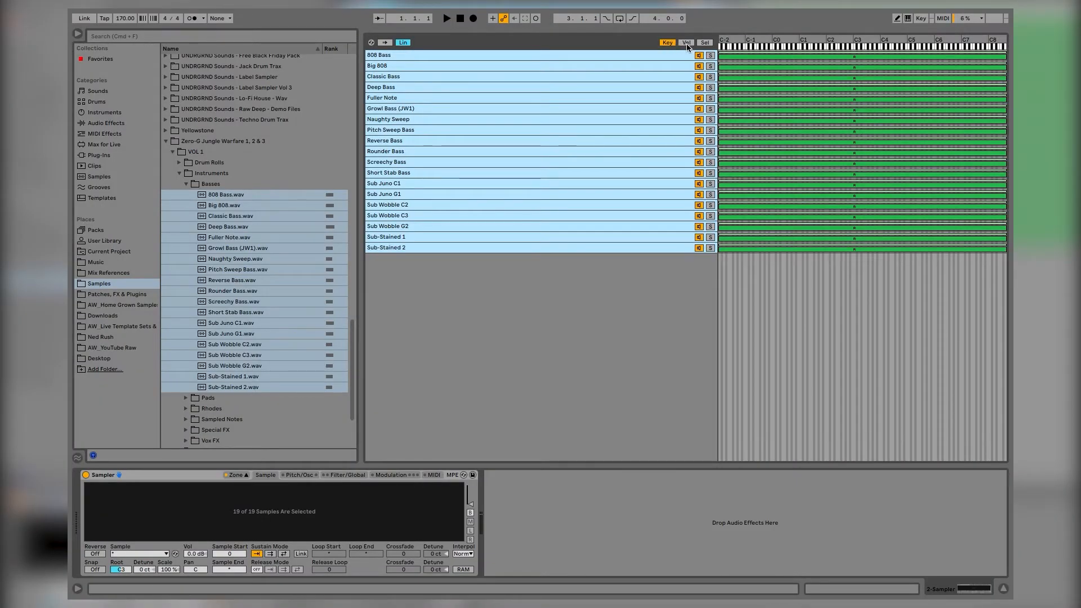
Shorten the sample select ranges of all zones to about 0–18 and distribute the ranges equally.
left_click(703, 44)
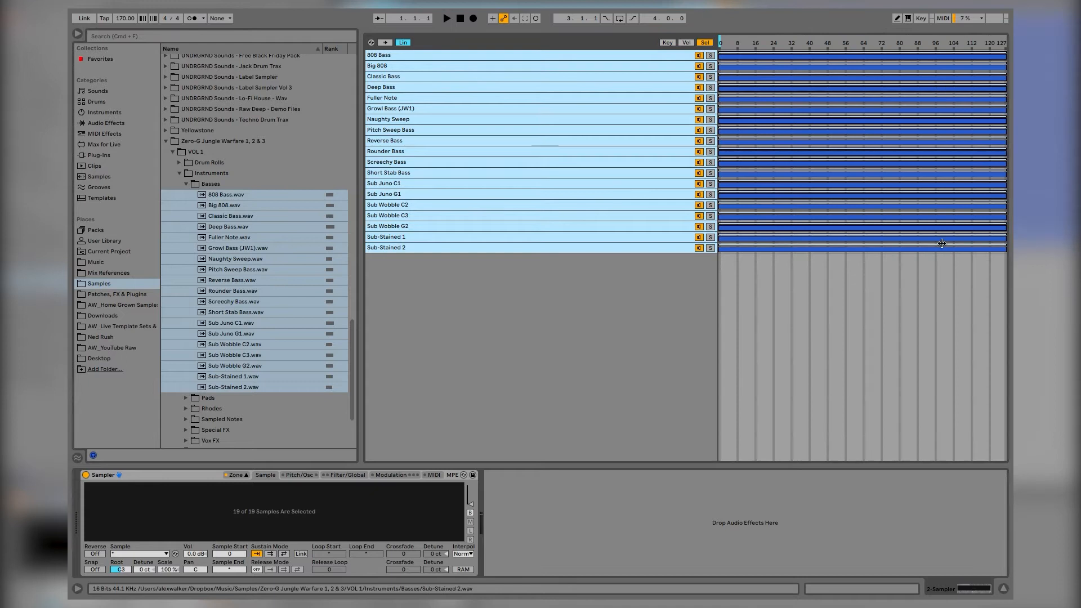
left_click_drag(1002, 258, 760, 233)
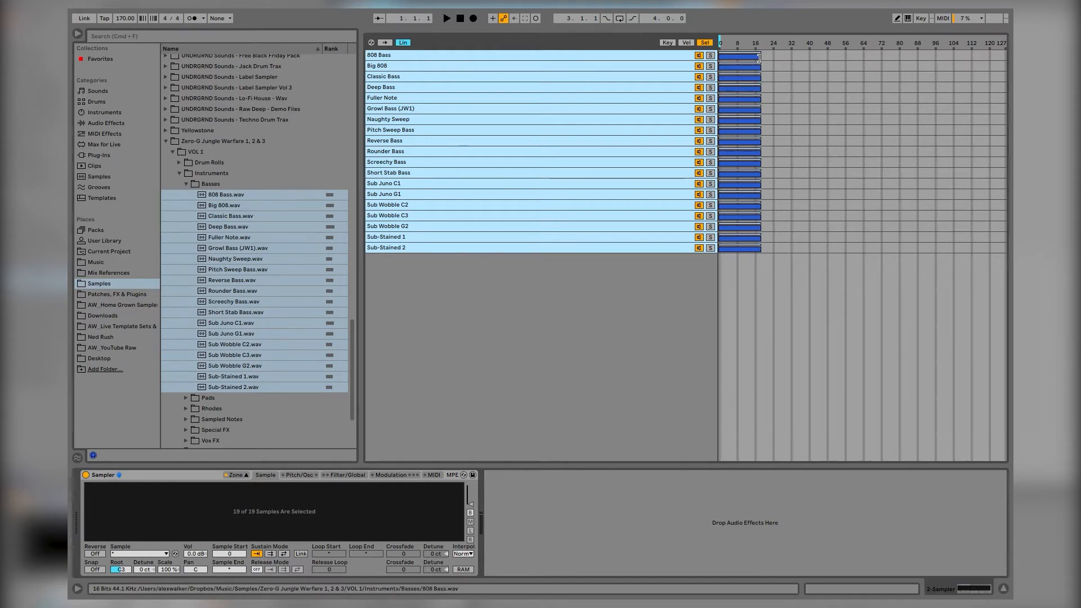
left_click_drag(760, 57, 761, 57)
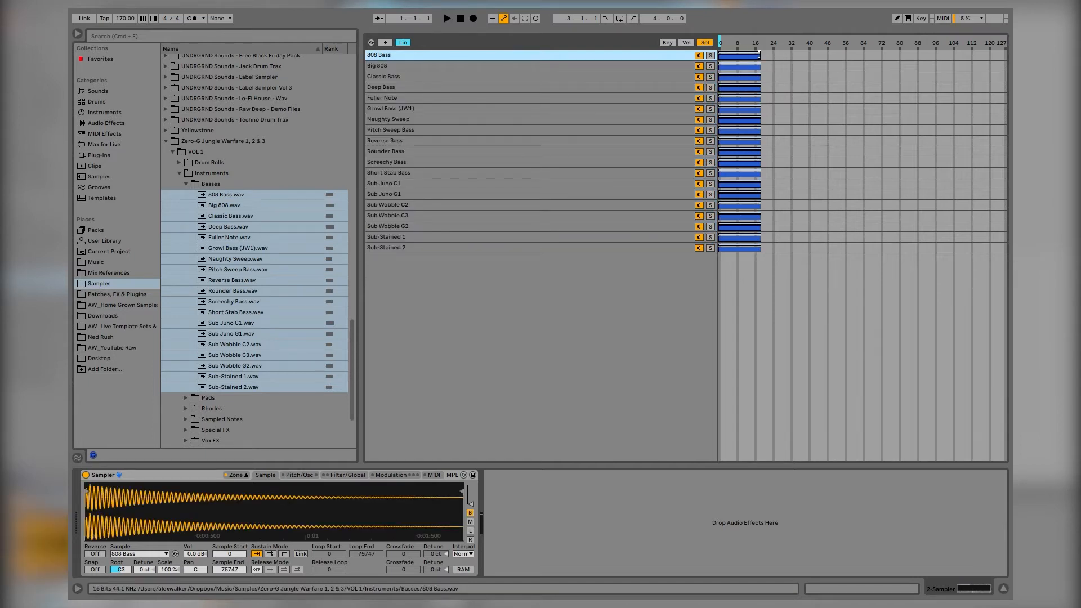
key("super+a")
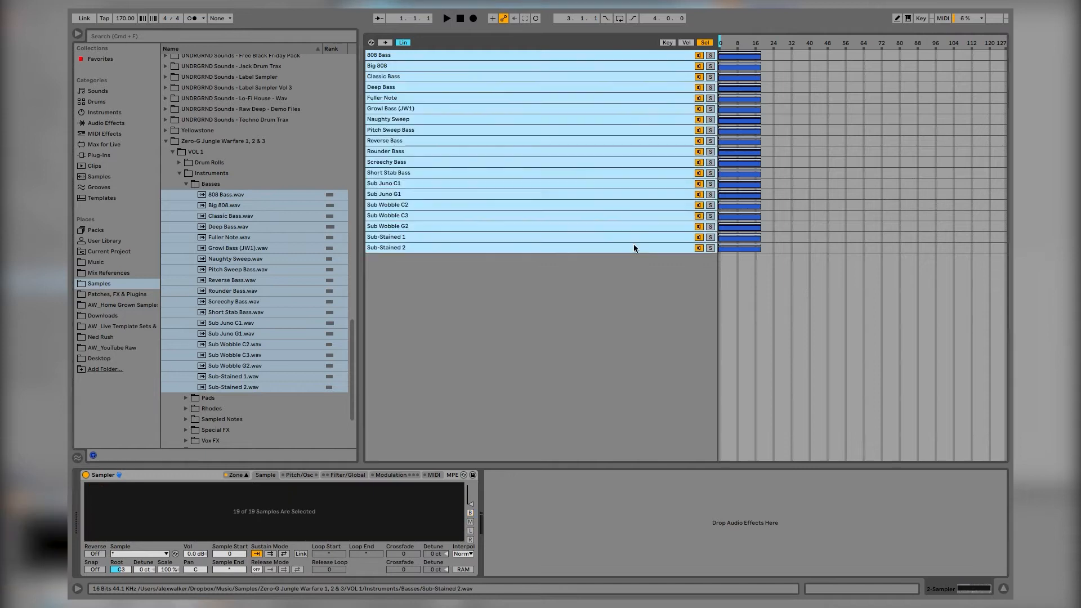
right_click(757, 272)
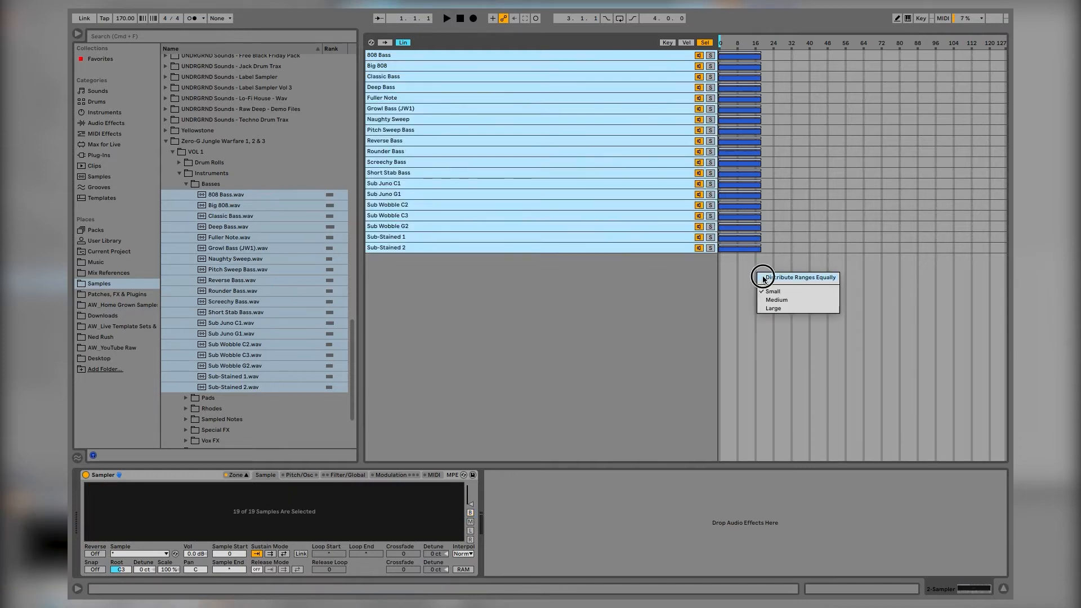
left_click(764, 277)
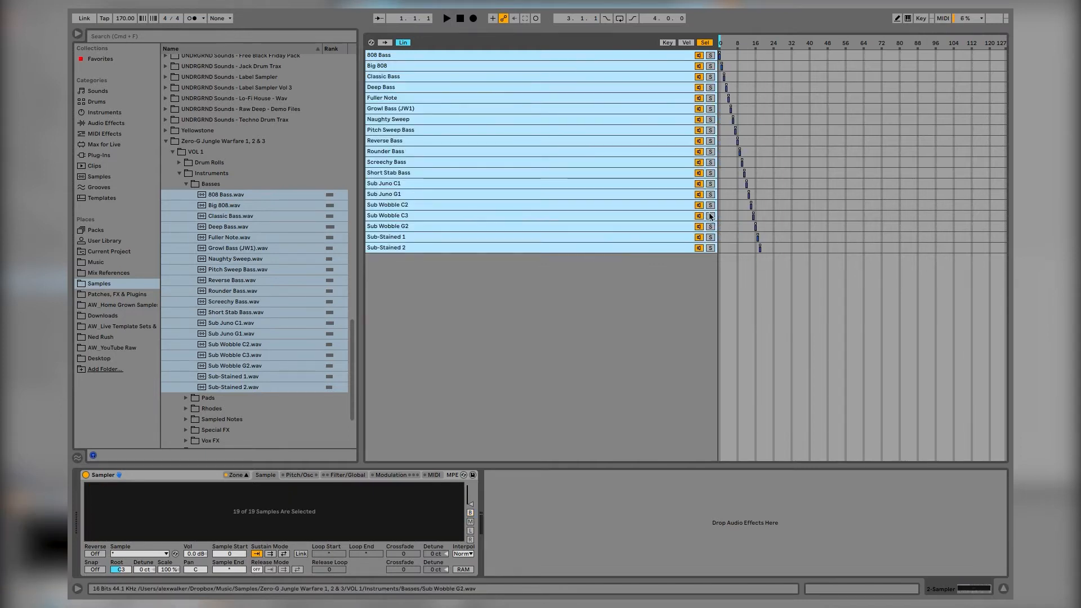
Group Sampler into an Instrument Rack, show its macro controls and rename Macro 1 to Selecta.
left_click(136, 478)
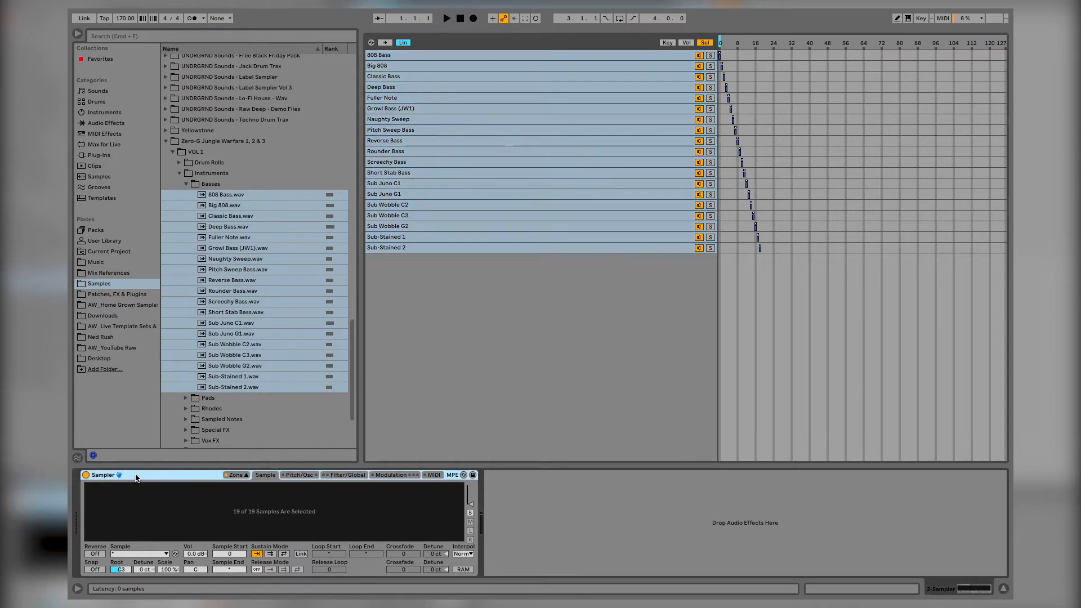
key("super+g")
left_click(85, 486)
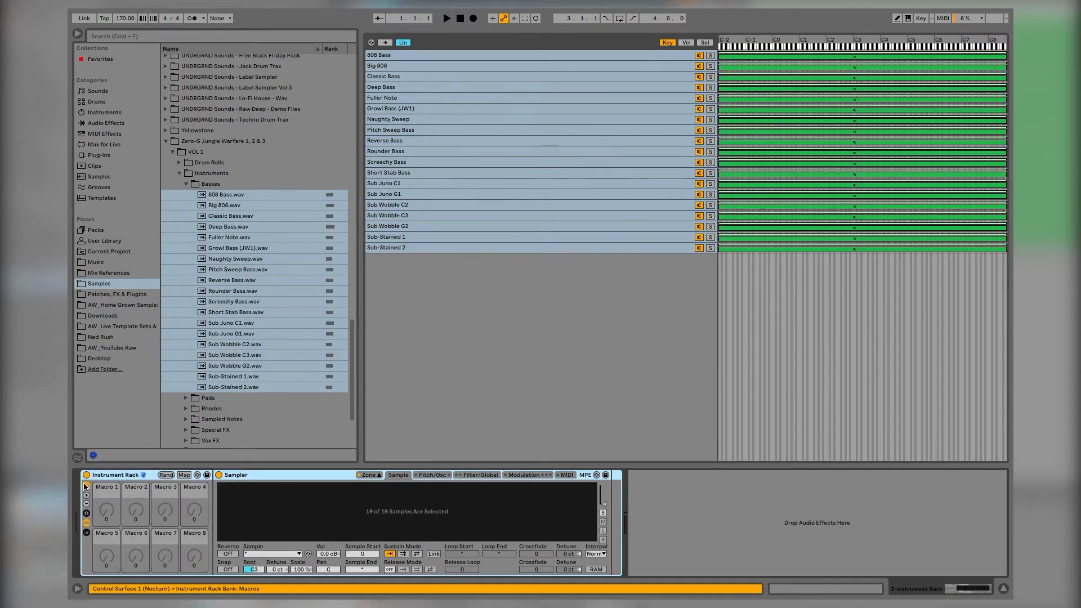
left_click(101, 493)
key("super+r")
type("S")
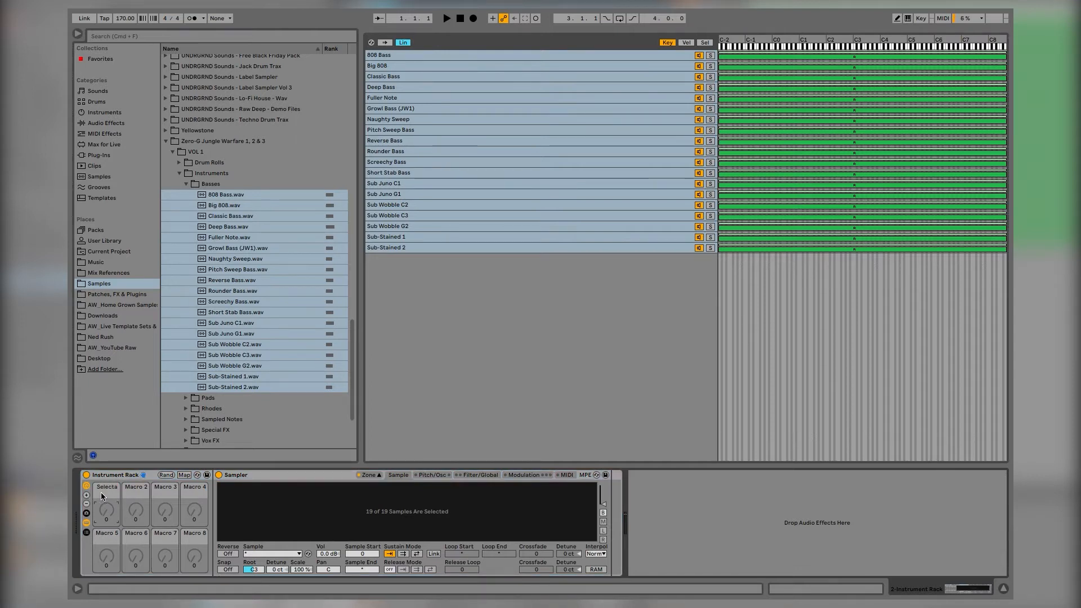
Map Sampler's global Volume to Macro 8 of the rack.
left_click(463, 476)
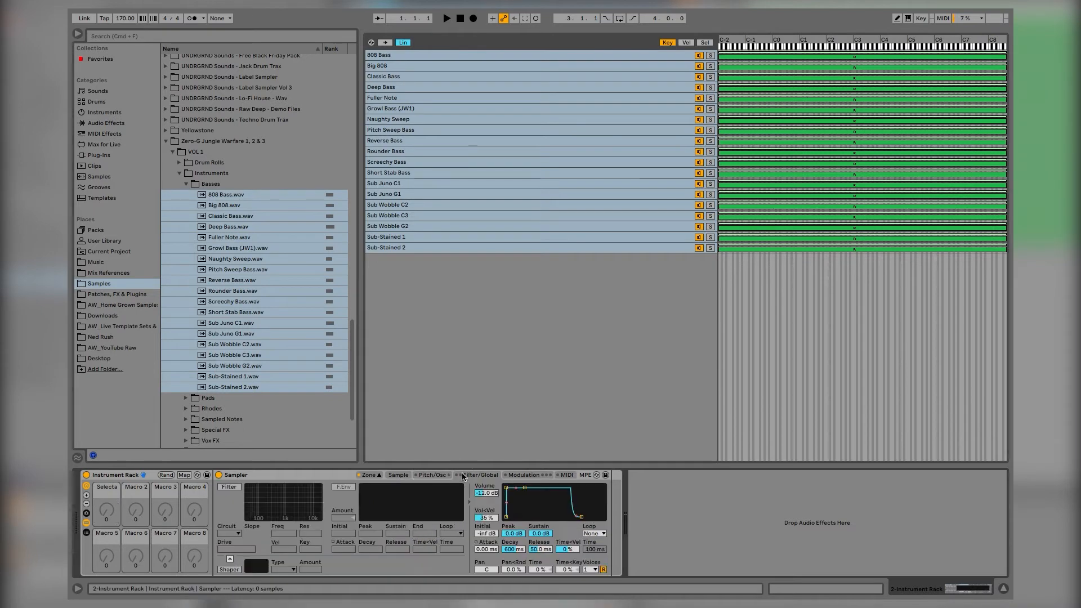
right_click(483, 495)
left_click(504, 387)
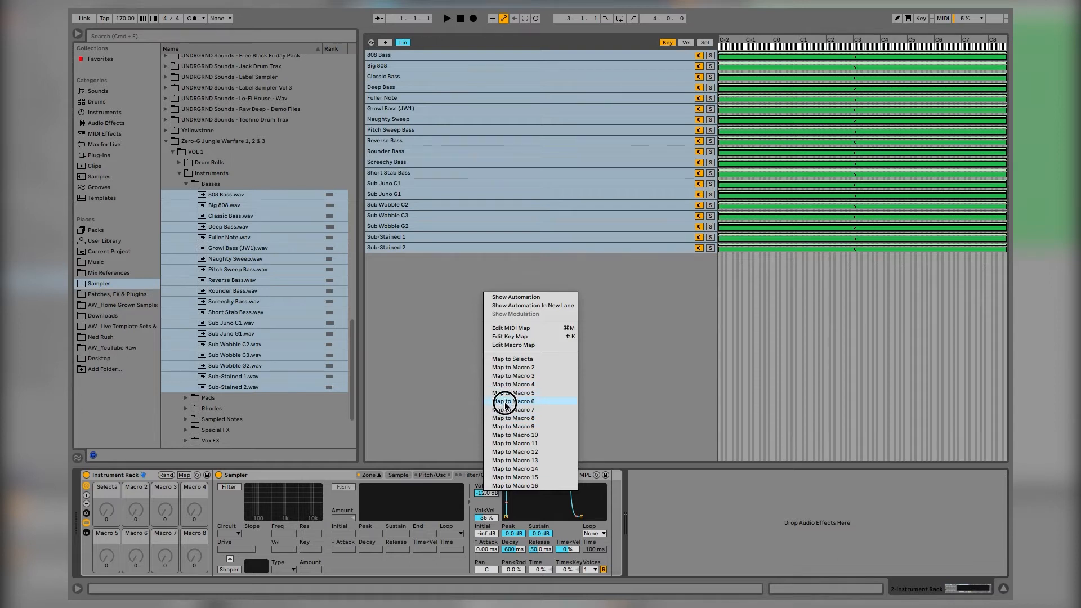
left_click(506, 419)
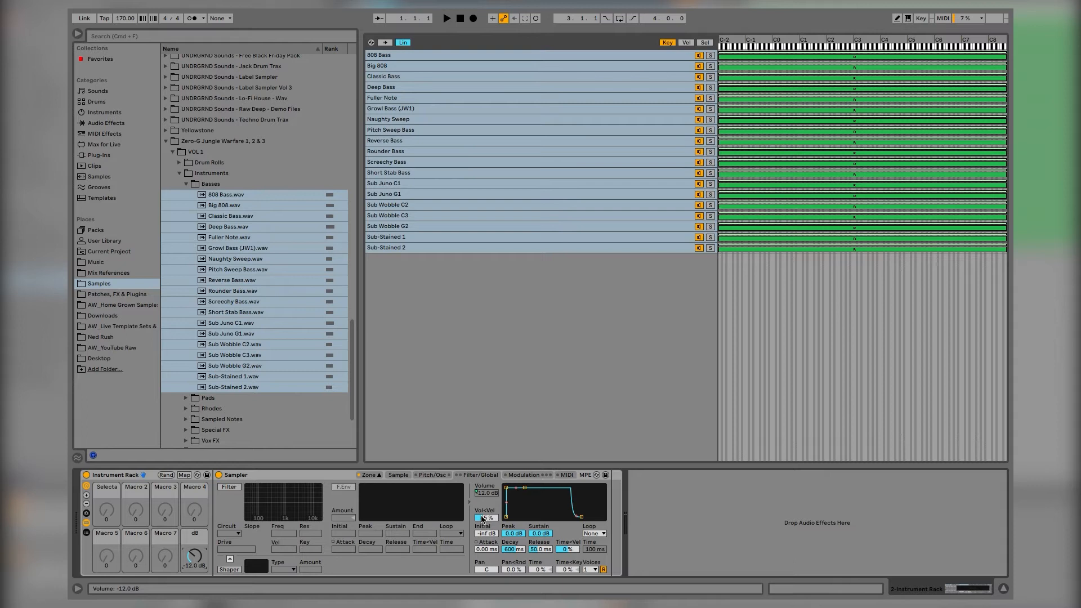
Map Sampler's Transpose parameter to Macro 4 and rename that macro PITCH.
left_click(437, 475)
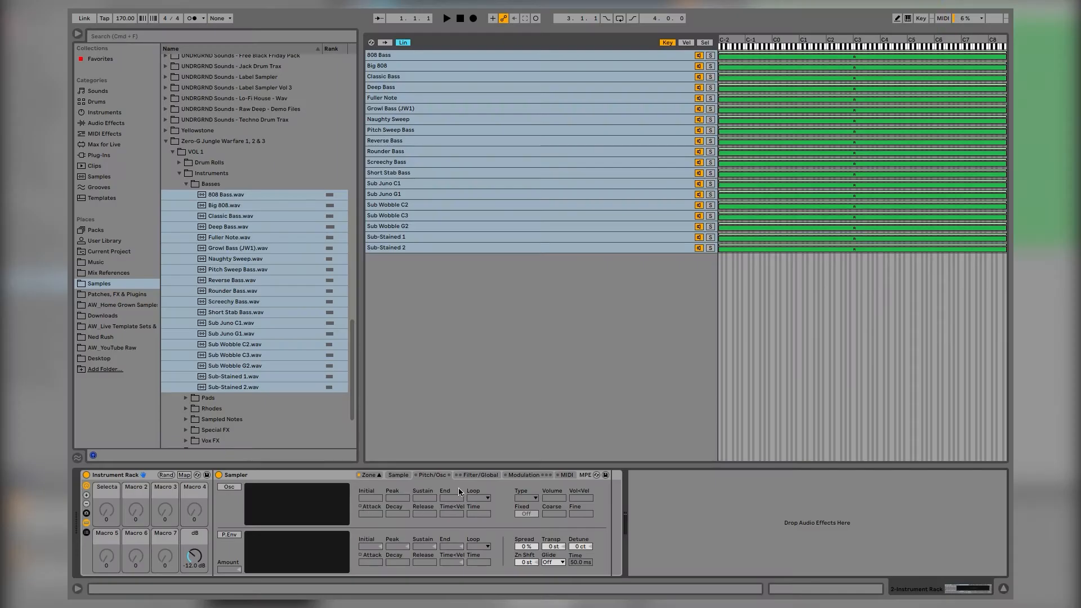
left_click(468, 476)
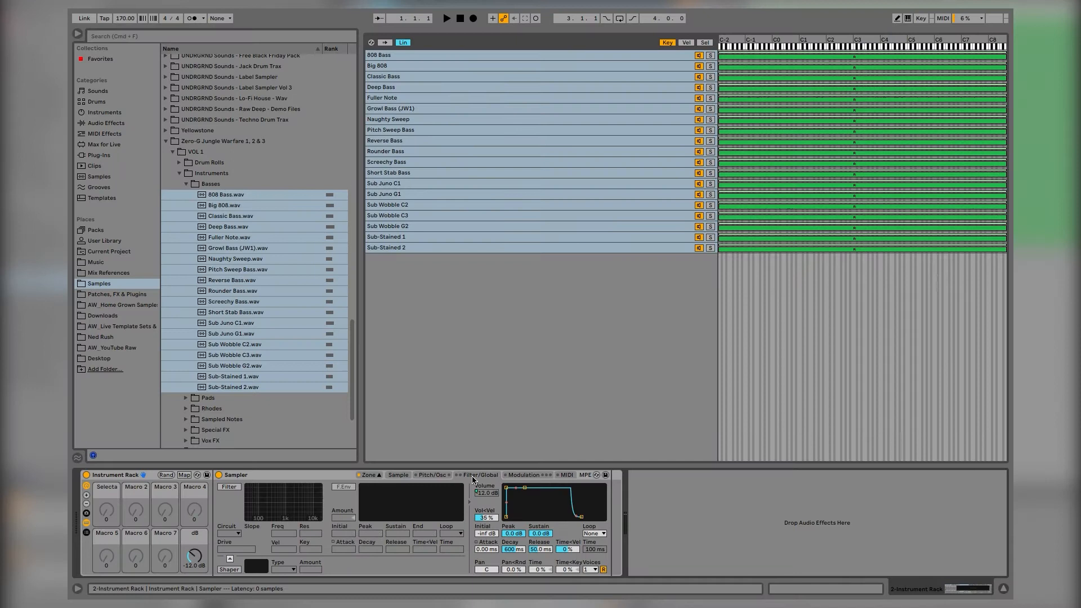
left_click(522, 476)
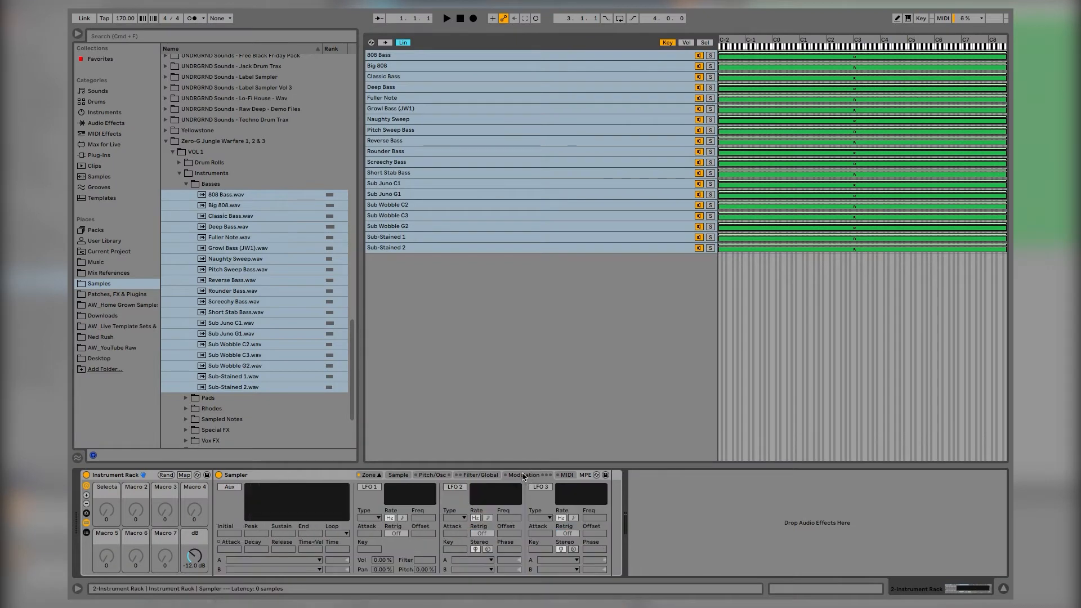
left_click(417, 477)
right_click(552, 550)
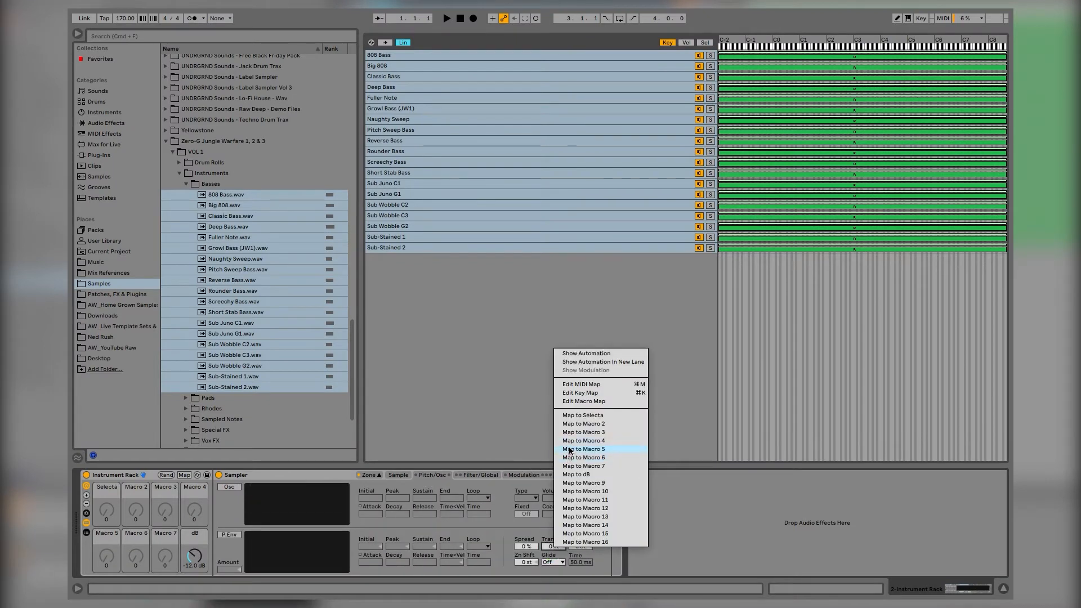
left_click(571, 440)
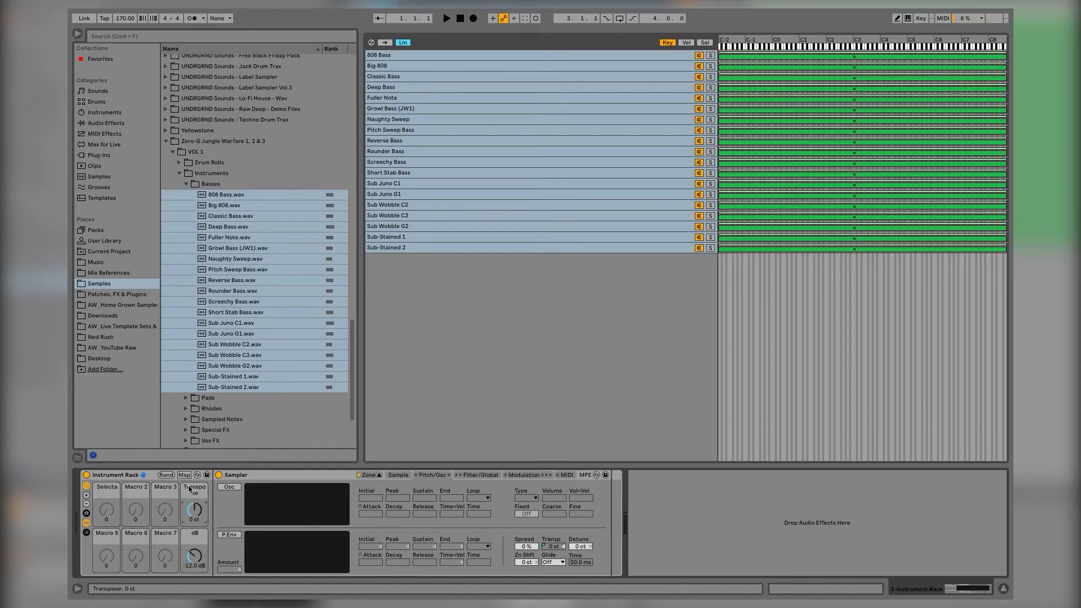
type("P")
Rename the unused macros 2, 3, 5, 6 and 7 to "-".
left_click(144, 490)
key("super+r")
type("-")
key("Tab")
type("-")
key("Tab")
key("Tab")
key("Tab")
key("shift+Tab")
type("-")
key("Tab")
type("-")
key("Tab")
type("-")
left_click(125, 478)
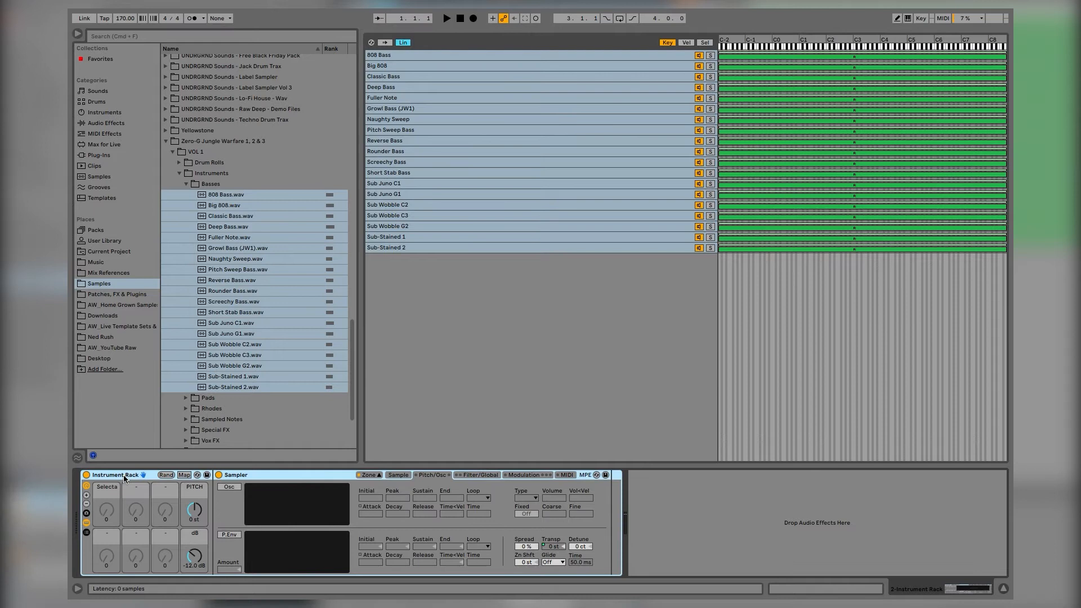
Map Sampler's sample selector to the Selecta macro.
left_click(423, 283)
left_click(399, 246)
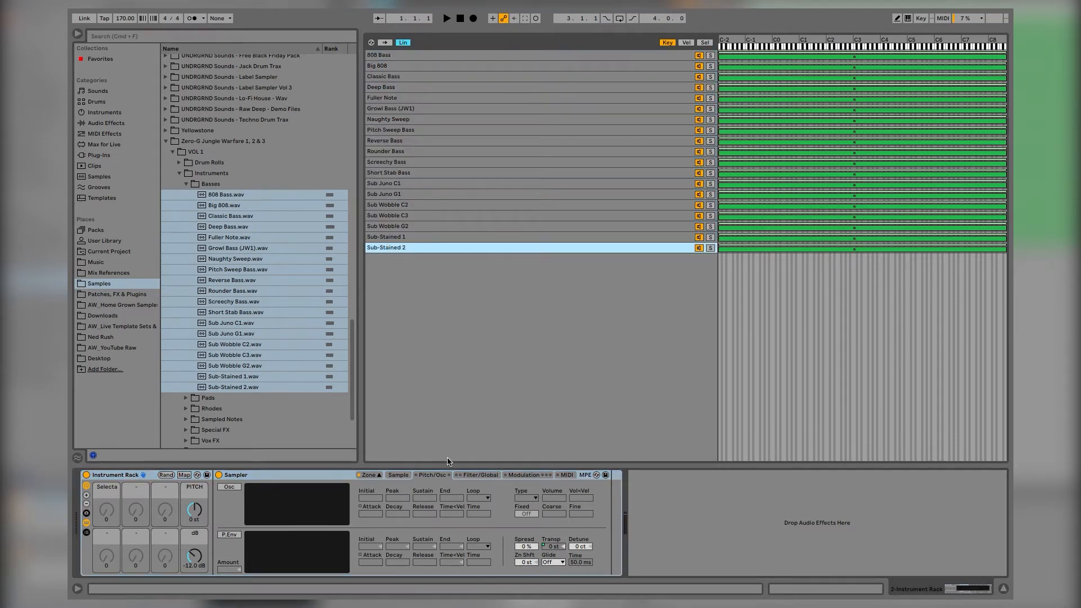
left_click(524, 475)
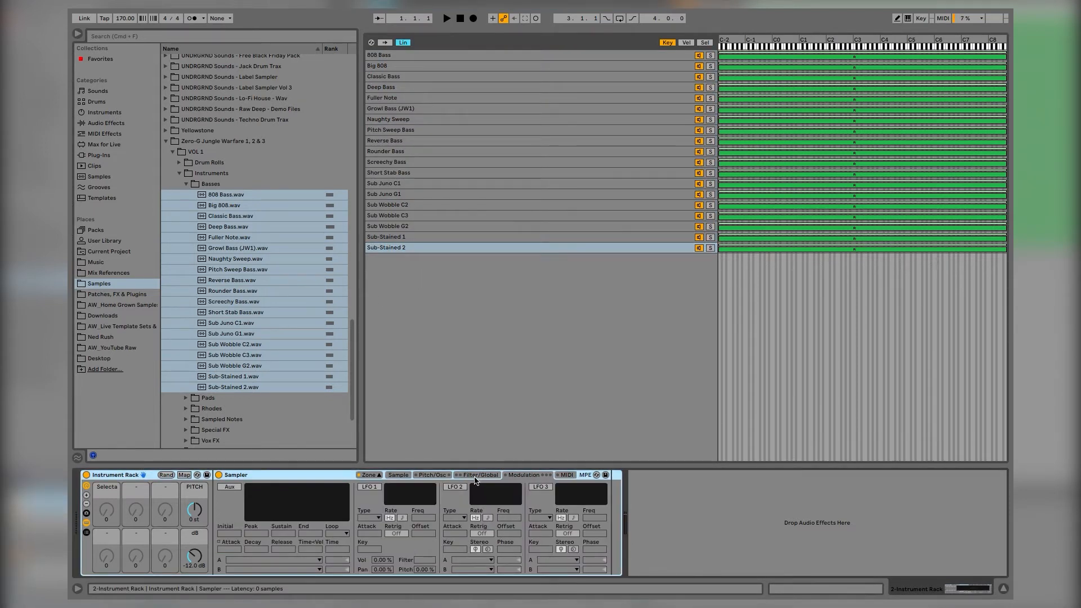
left_click(427, 425)
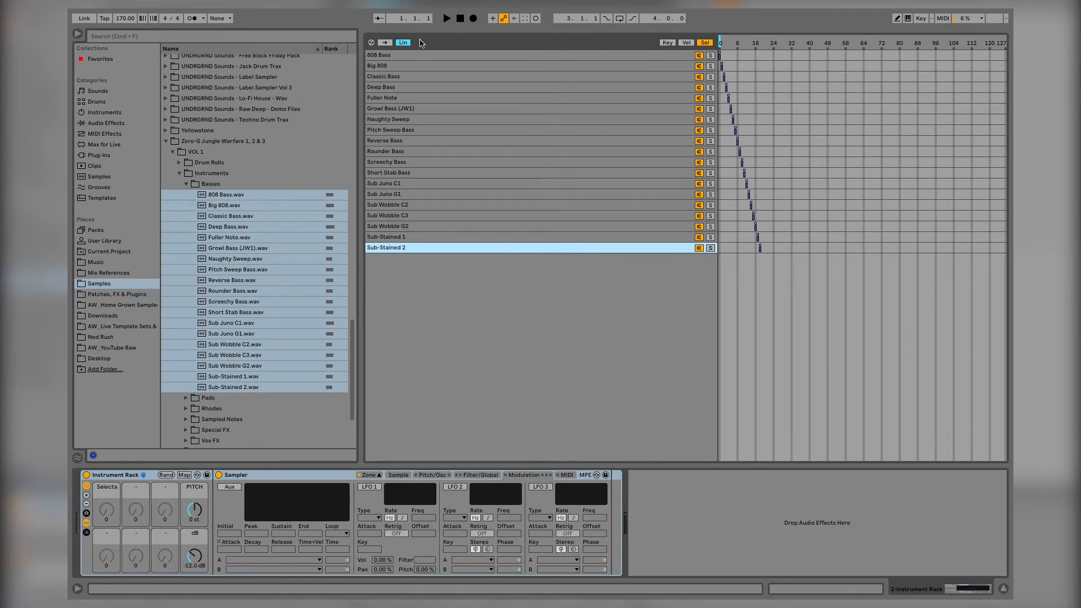
right_click(722, 40)
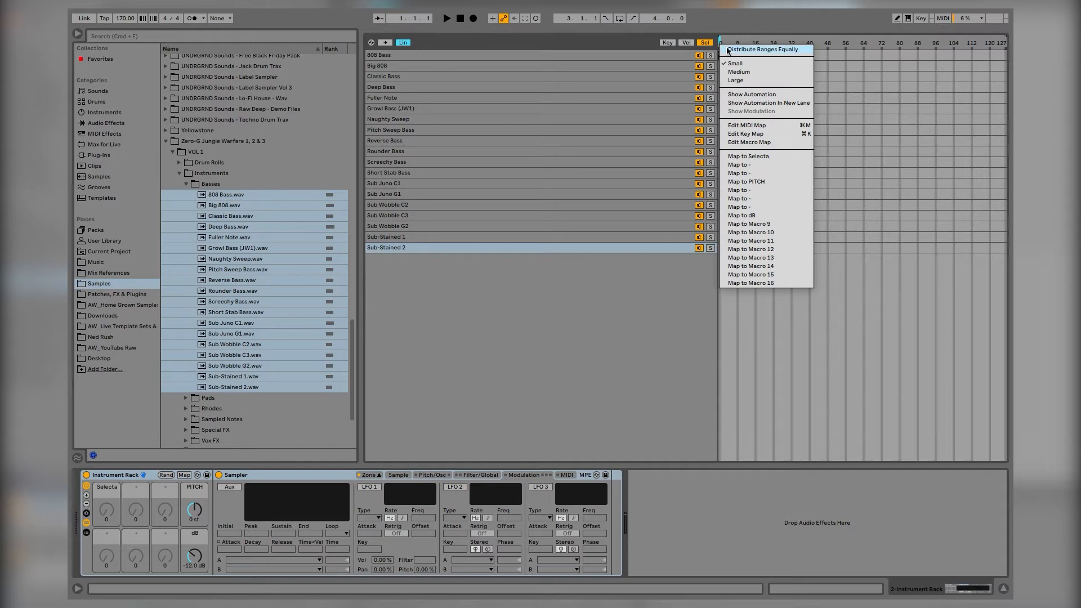
left_click(742, 155)
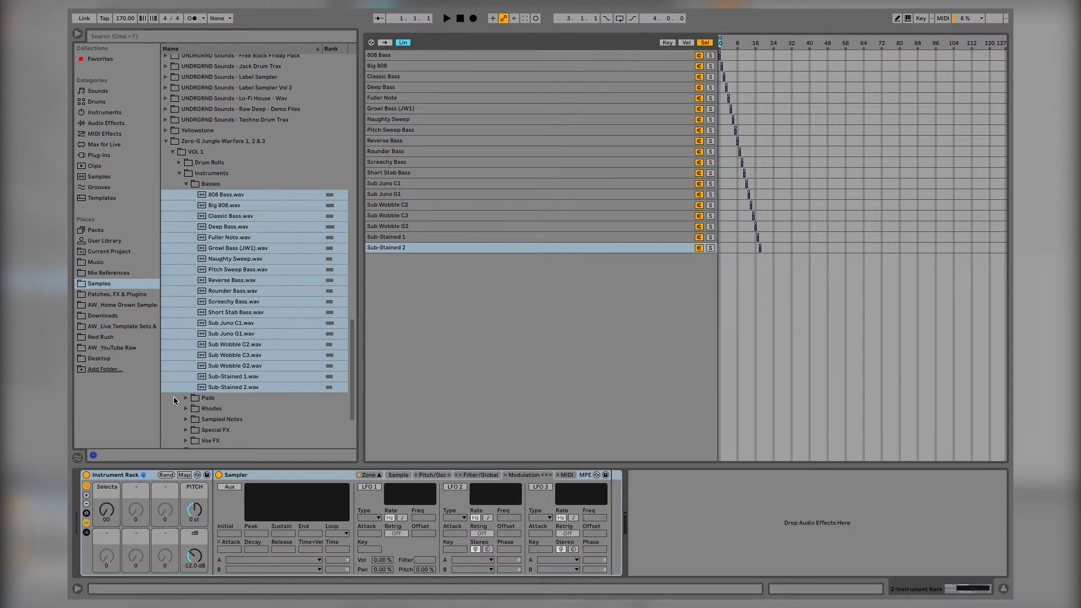
Limit the Selecta macro mapping to a maximum of 18 and sweep the macro through the bass samples.
left_click(107, 509)
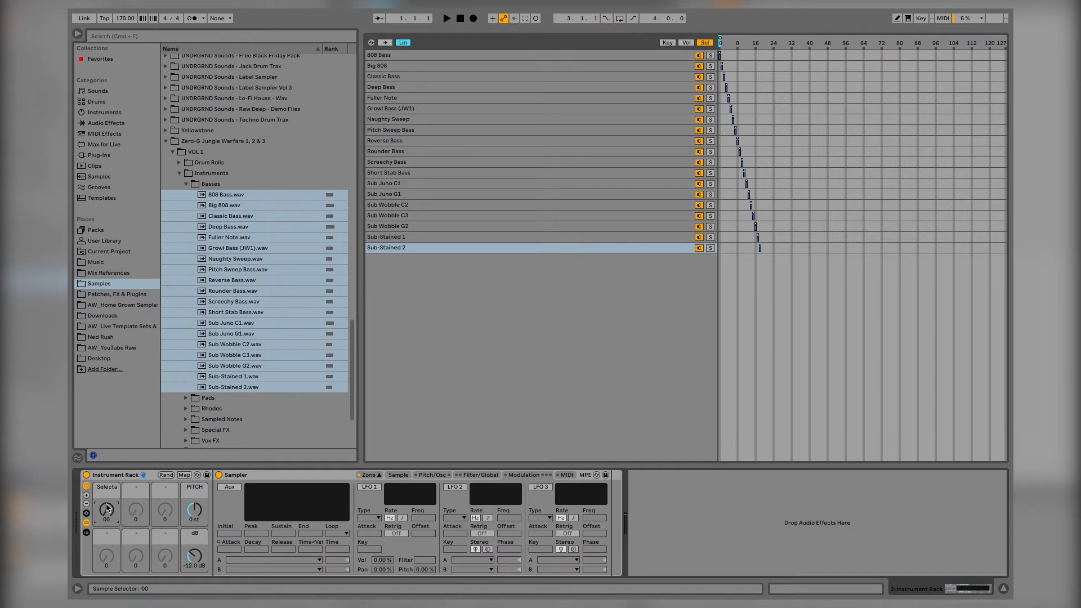
left_click_drag(107, 510, 107, 438)
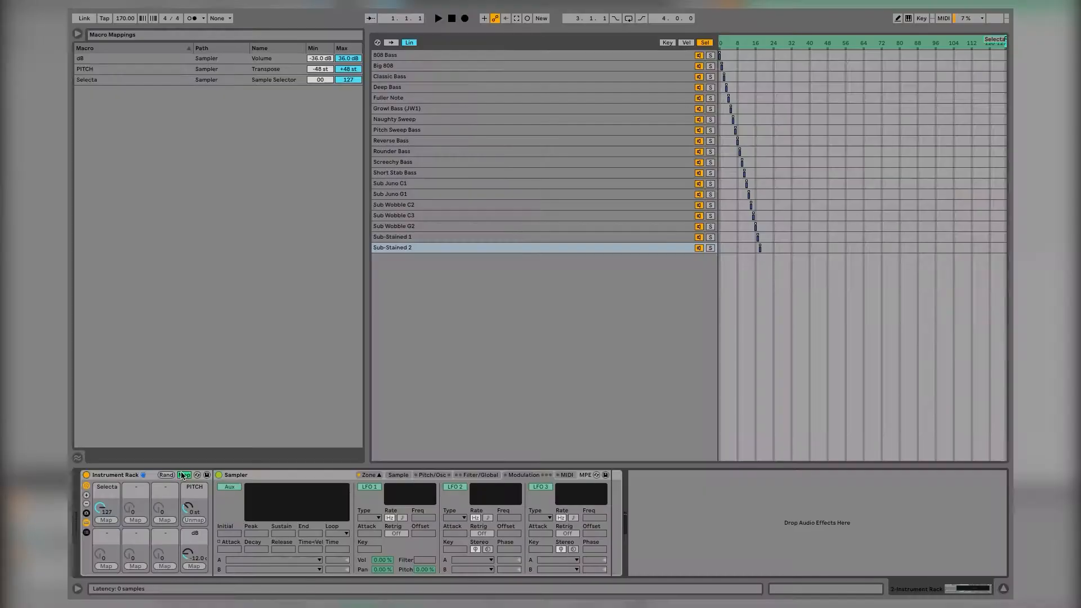
left_click(344, 80)
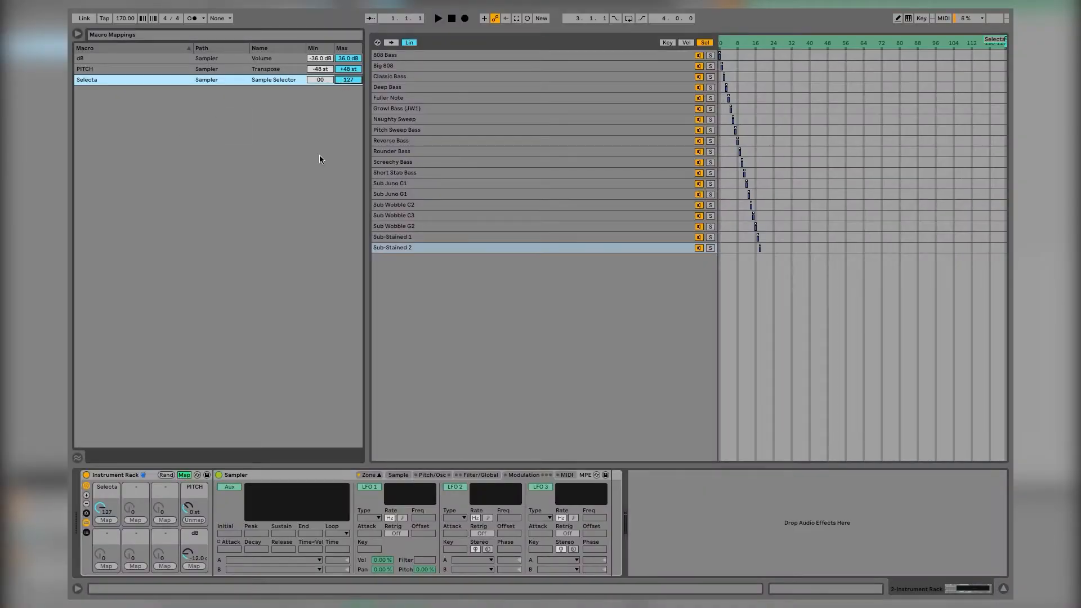
type("18")
key("Return")
left_click(184, 475)
mouse_move(106, 510)
left_mouse_down()
mouse_move(106, 521)
mouse_move(110, 509)
left_mouse_up()
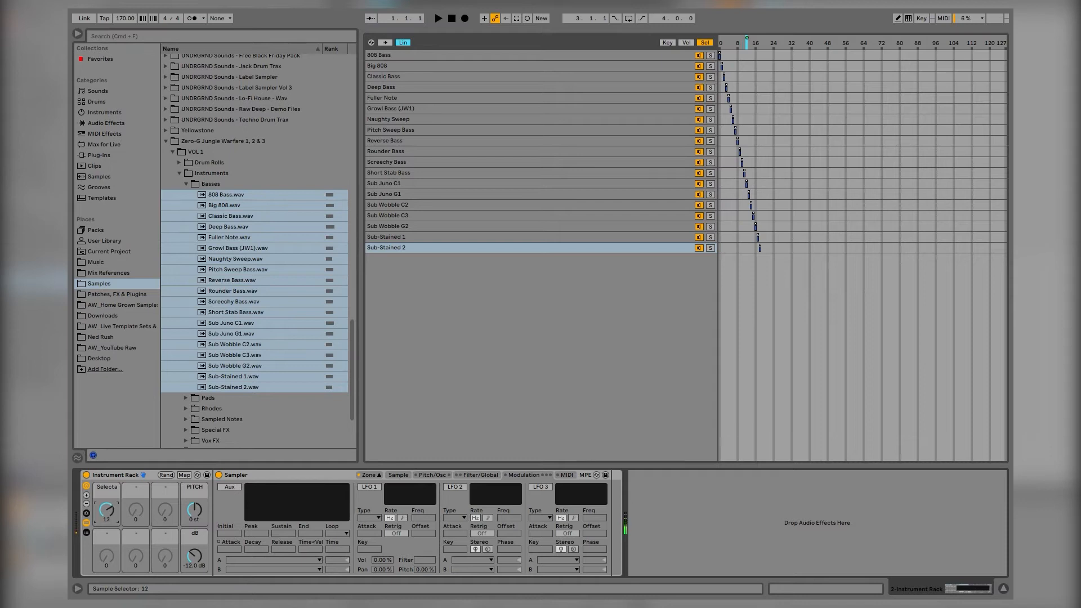
left_click_drag(107, 511, 107, 507)
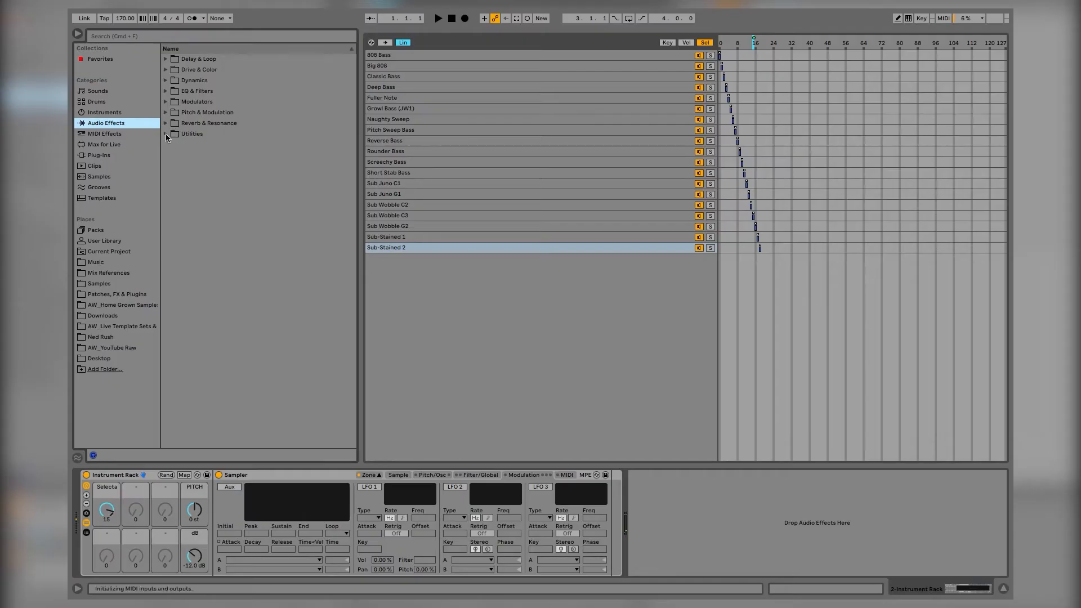
Add a Tuner after Sampler inside the rack and reset the Selecta macro to 00.
left_click(166, 134)
left_click_drag(187, 175, 610, 500)
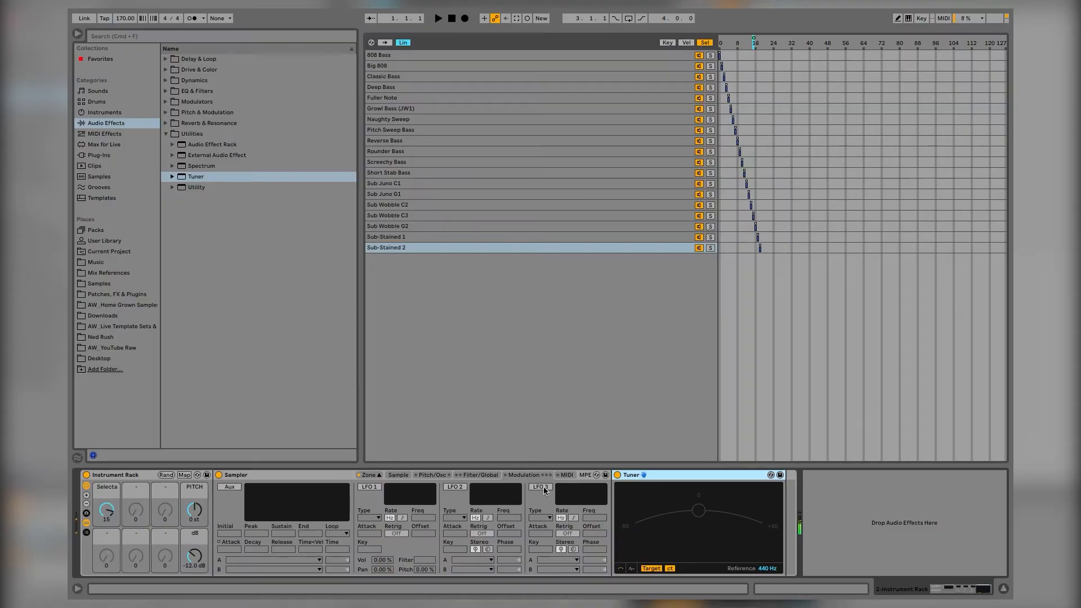
left_click(106, 510)
double_click(104, 510)
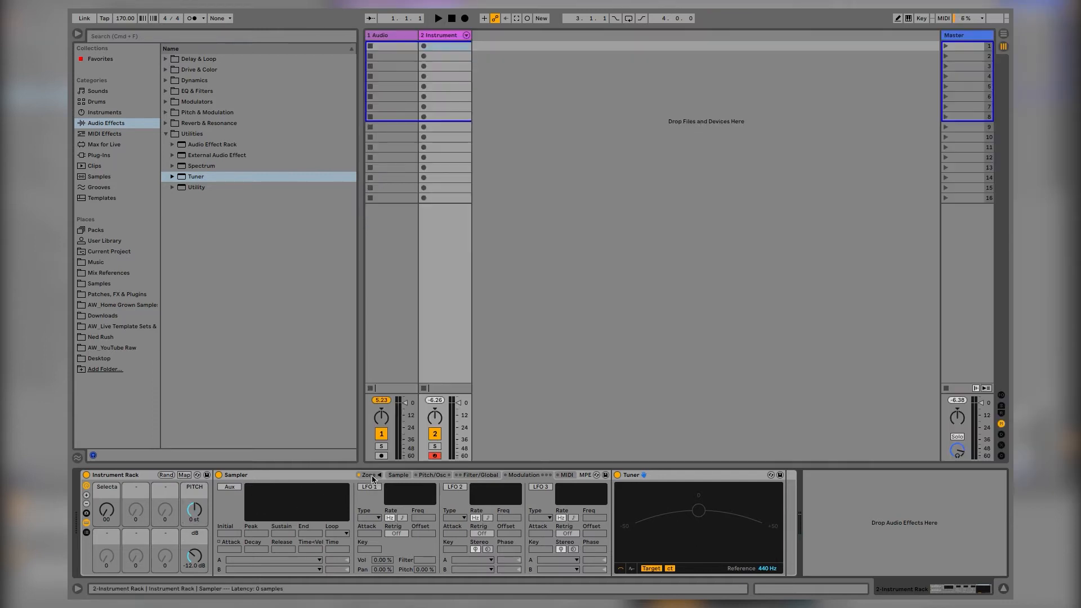
Rename the Instrument Rack to AW_JW1 Bass Rack YT and hide its devices.
left_click(105, 480)
key("super+r")
type("AW")
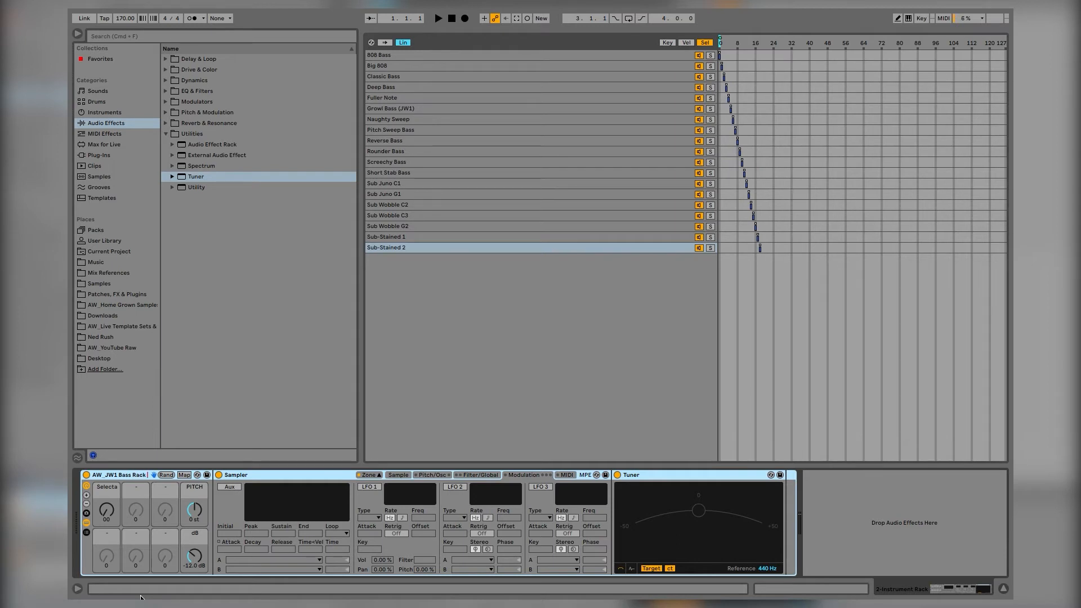
key("Return")
left_click(85, 523)
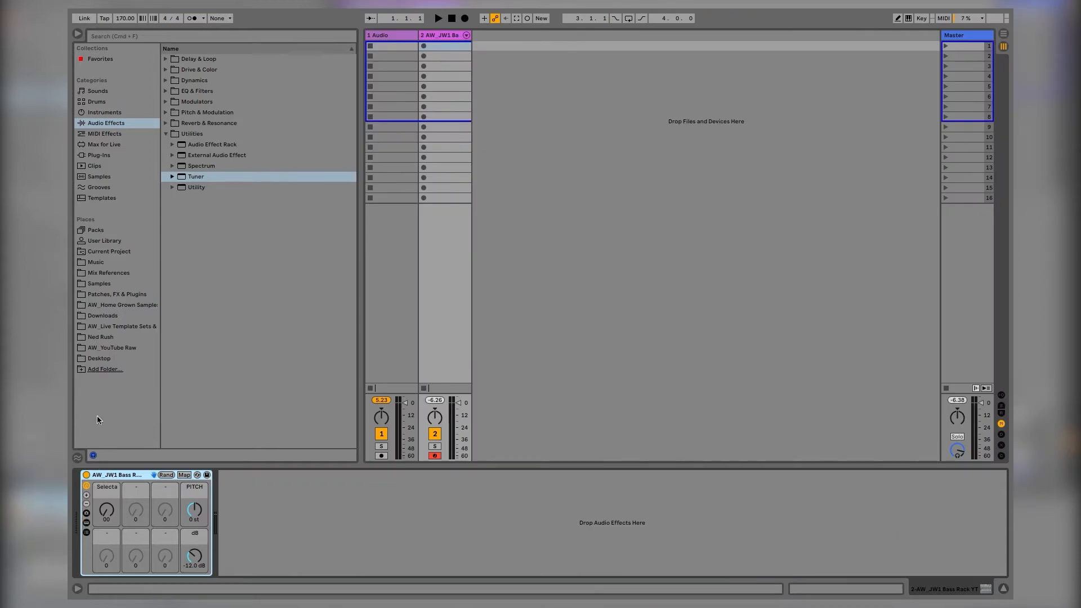
Save the rack as AW_JW1 Bass Rack YT.adg in the User Library's My Presets folder.
left_click(97, 243)
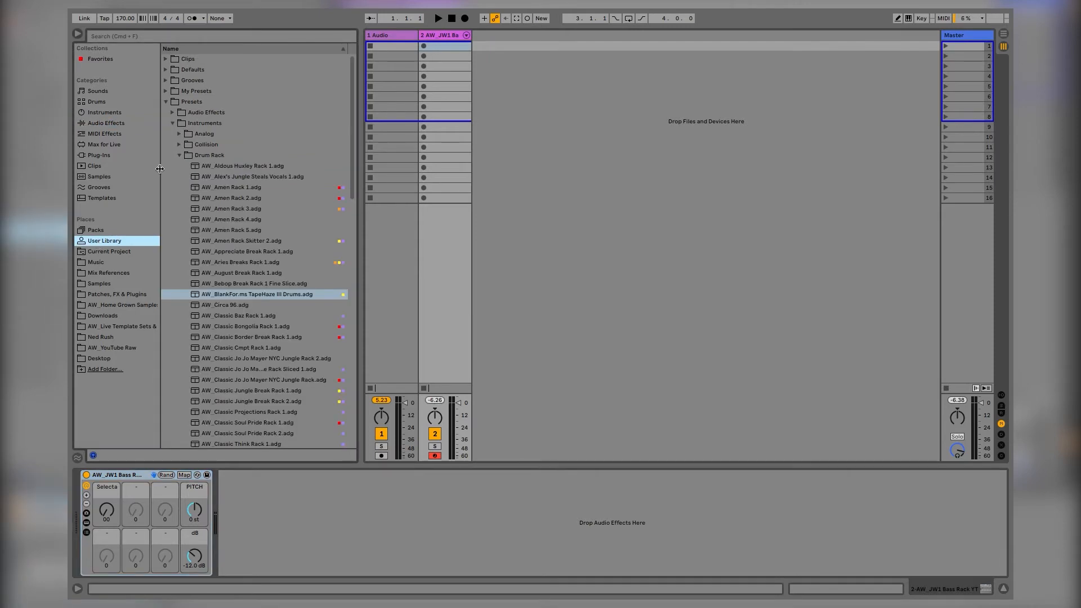
left_click(166, 102)
left_click(165, 91)
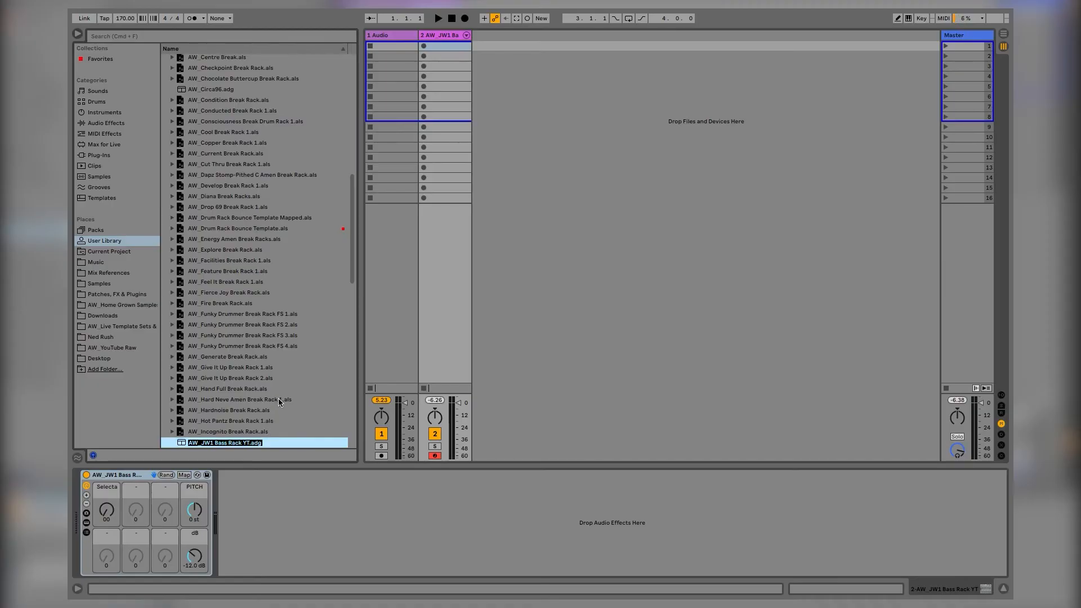
key("Return")
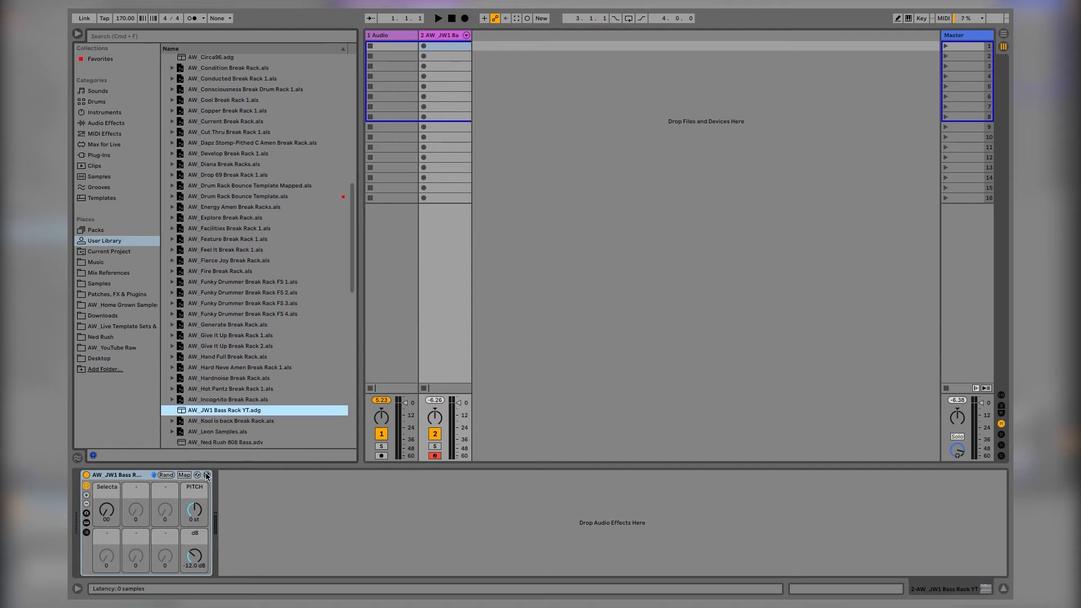
Save the rack twice over the existing AW_JW1 Bass Rack YT.adg in My Presets.
left_click(206, 476)
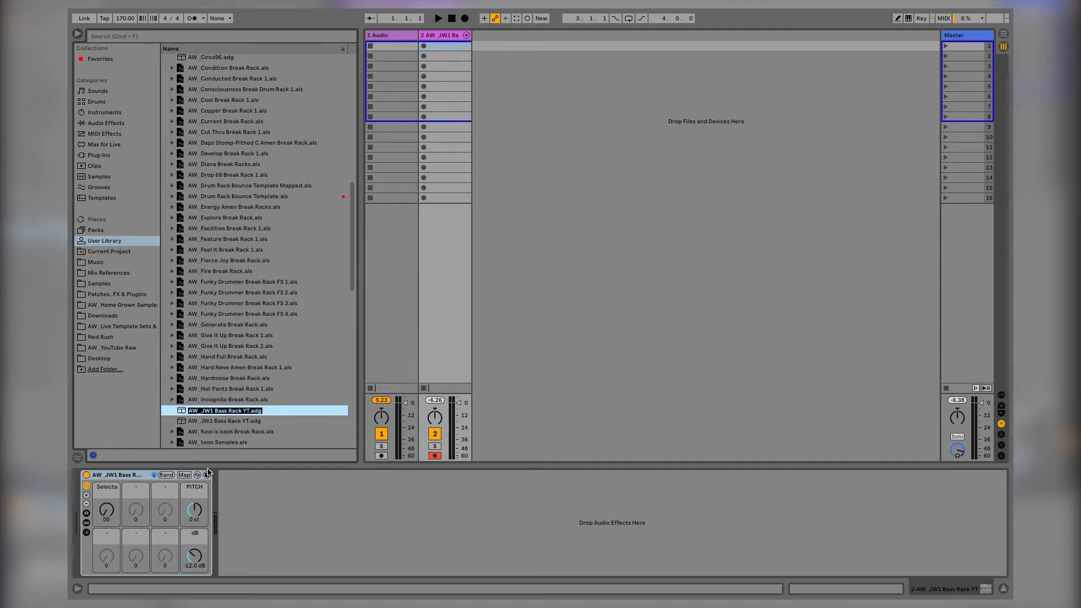
key("Return")
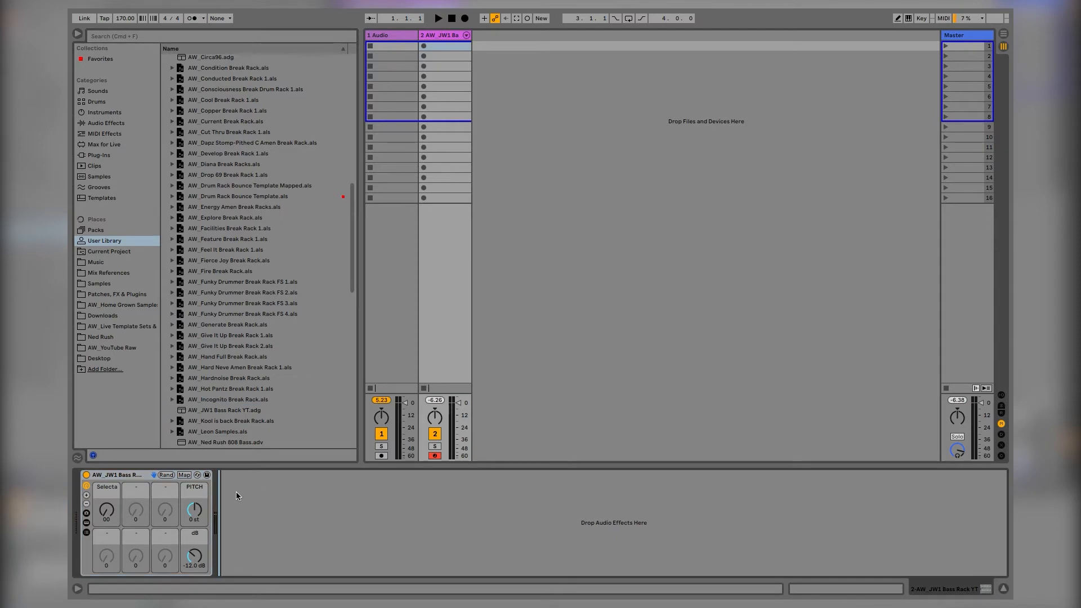
left_click(206, 475)
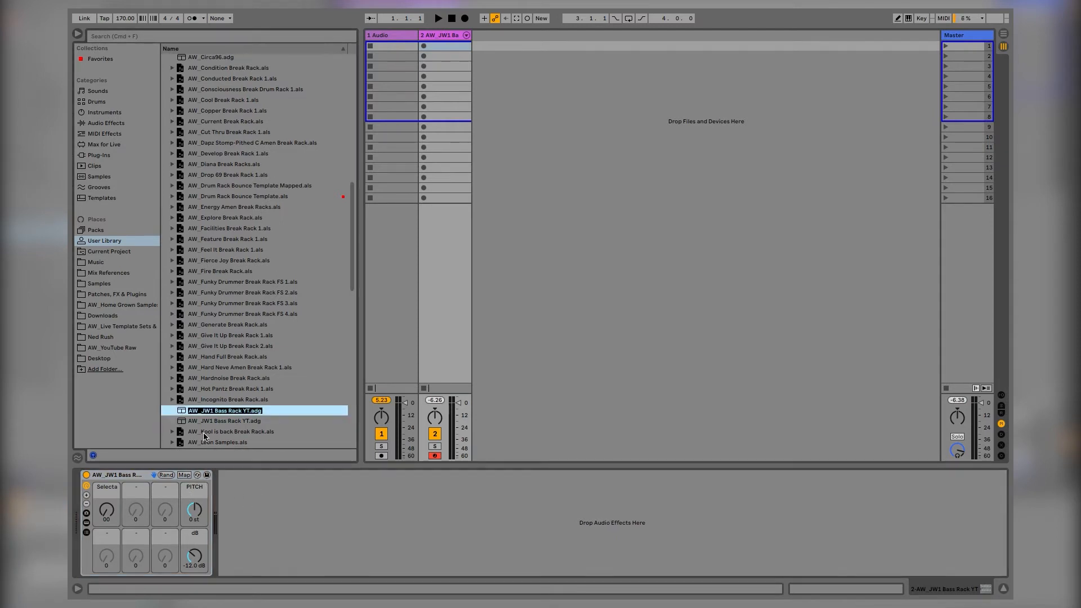
key("Return")
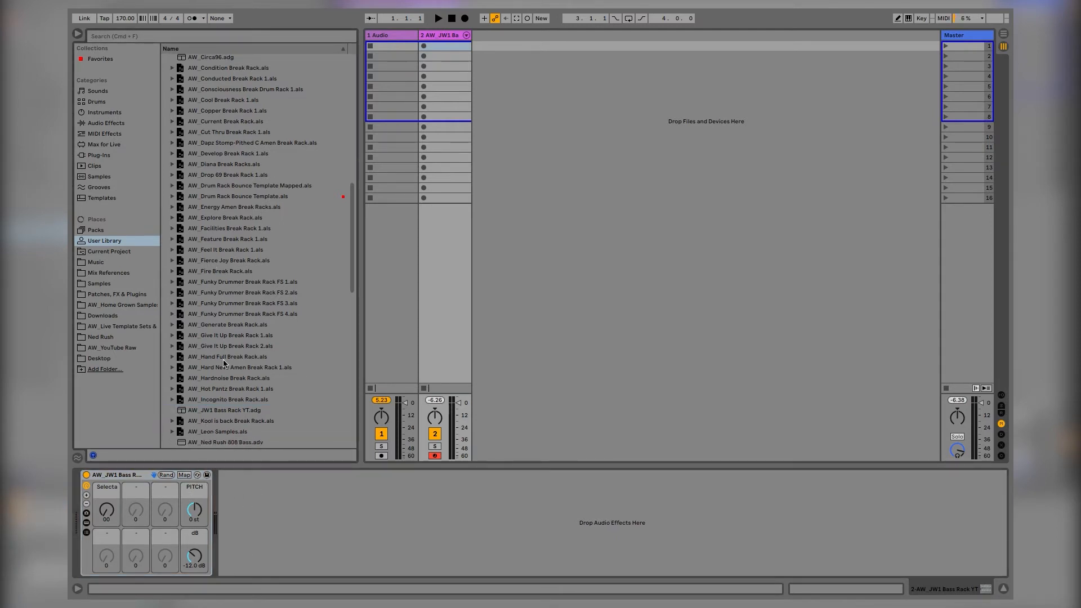
Reveal the bass rack's devices and adjust a setting in Sampler's Filter/Global section.
scroll(291, 234, "up", 15)
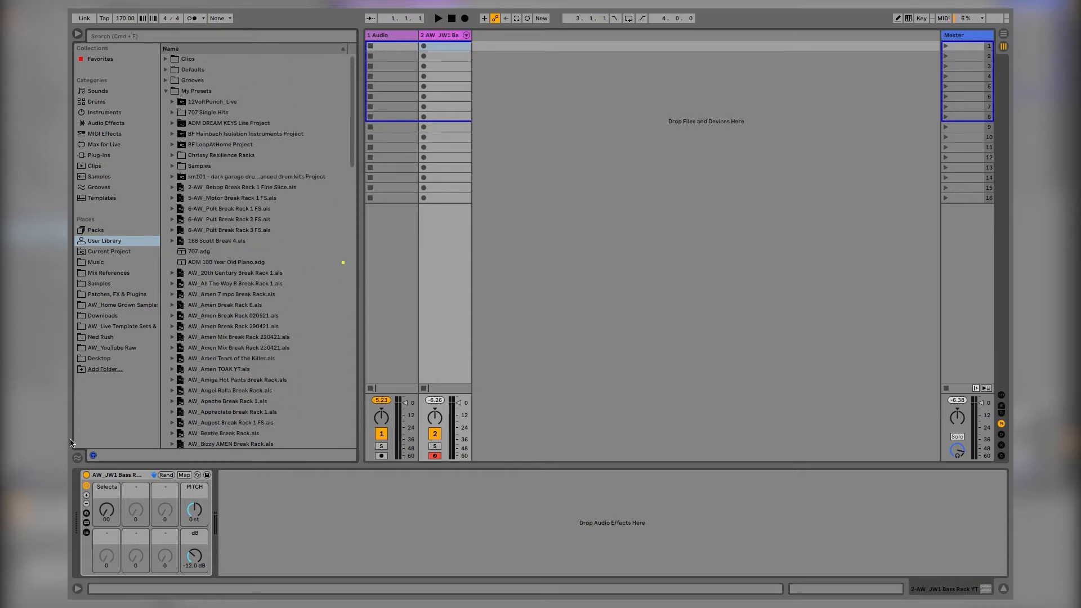
left_click(133, 476)
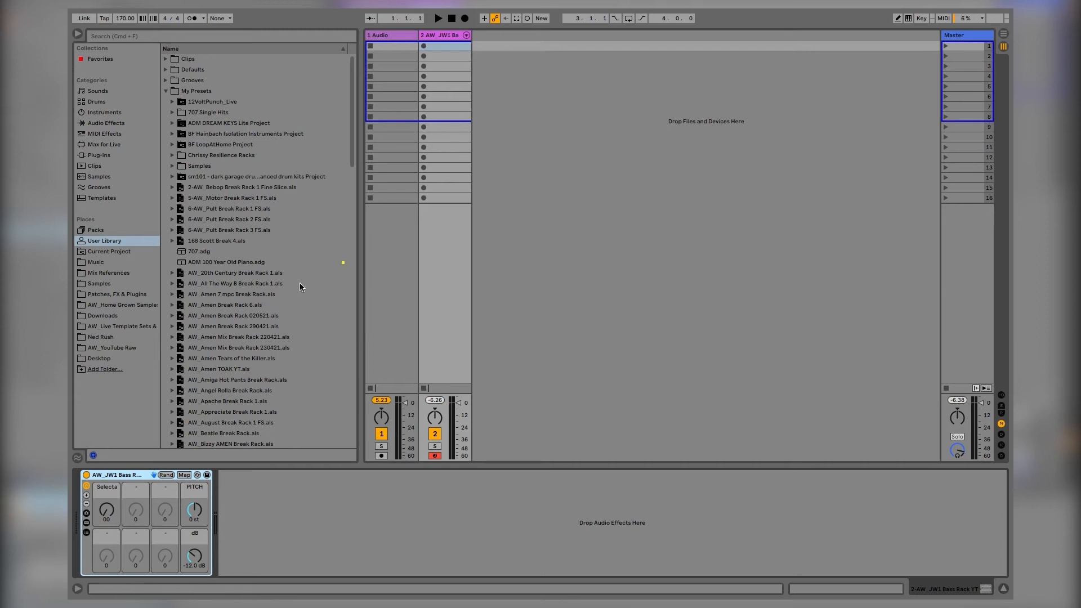
scroll(301, 288, "down", 10)
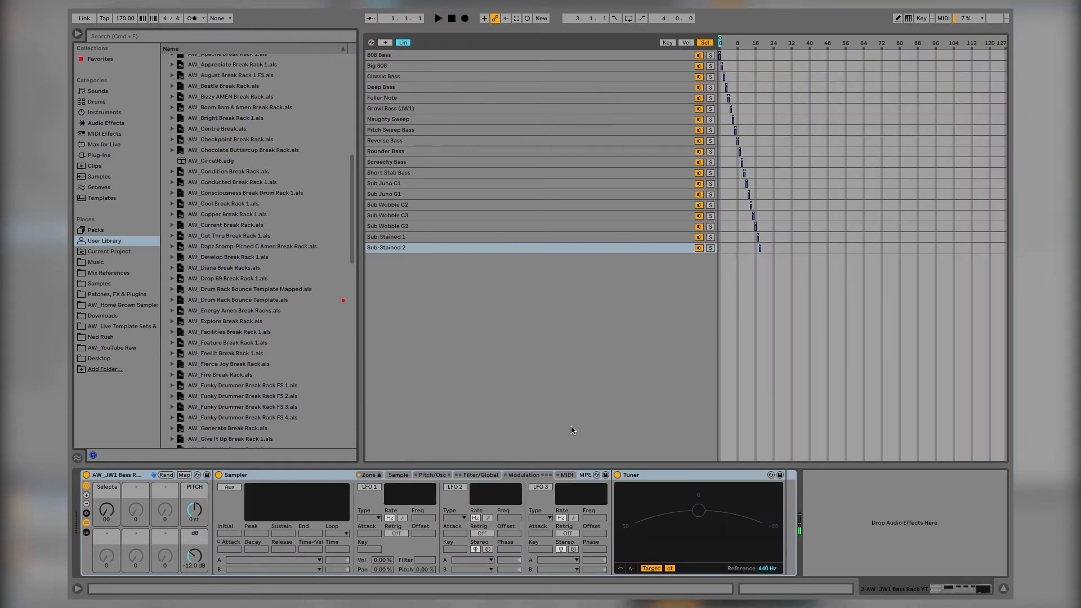
left_click(444, 475)
left_click(468, 475)
left_click_drag(488, 514, 486, 521)
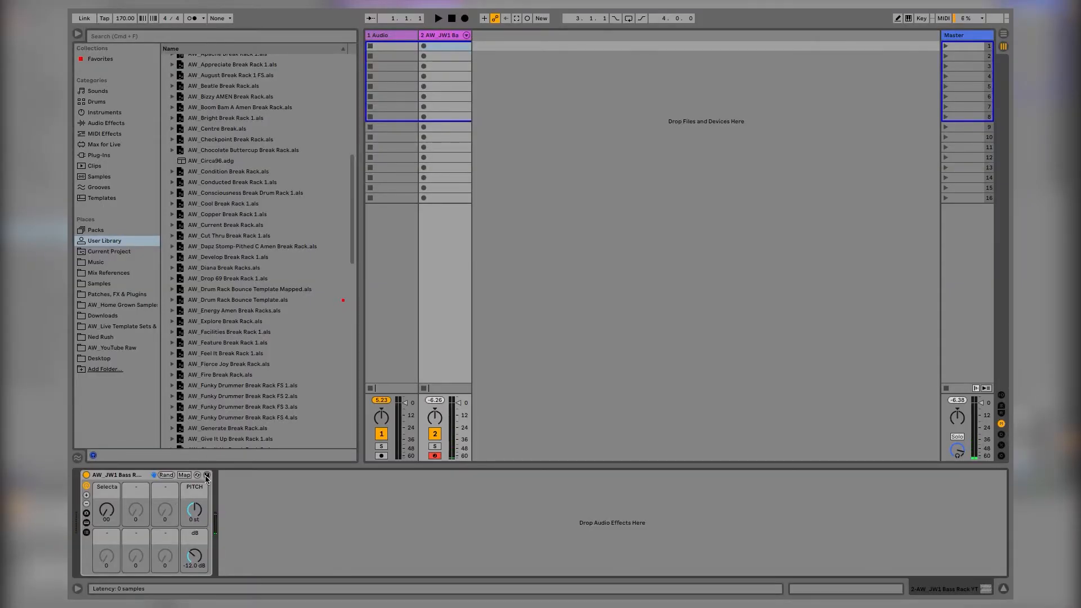
Collapse the My Presets folder and re-save the edited rack as AW_JW1 Bass Rack YT.adg, overwriting the existing preset.
scroll(275, 208, "up", 10)
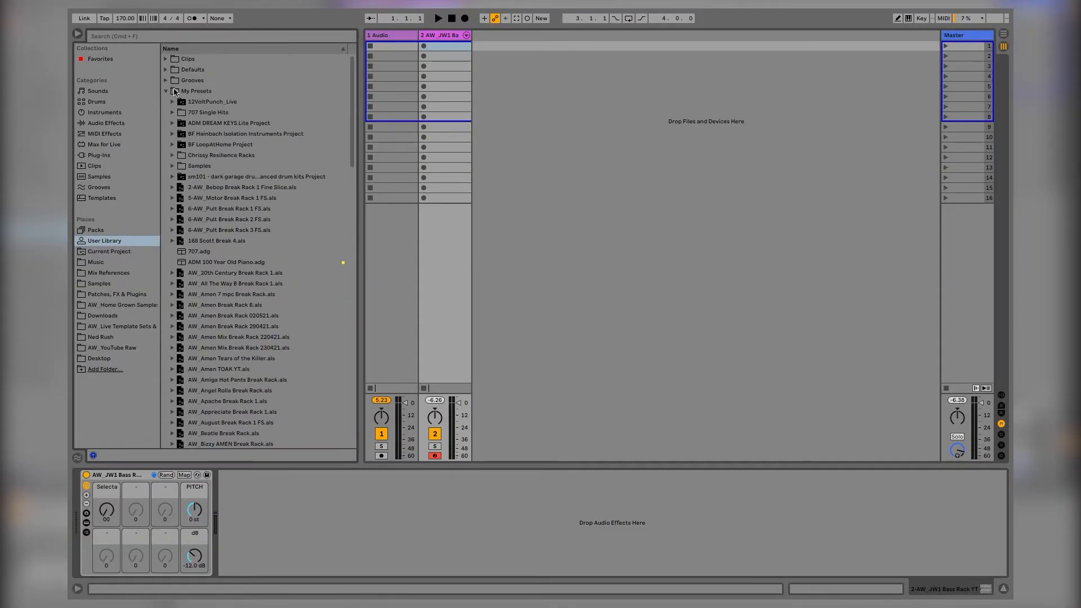
left_click(169, 91)
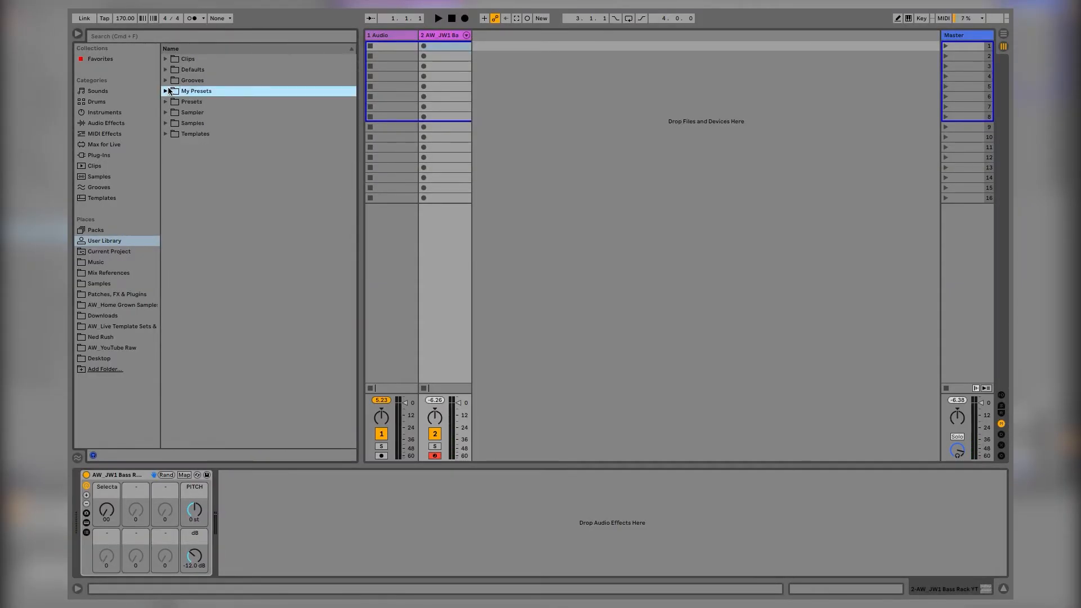
left_click(207, 475)
key("Return")
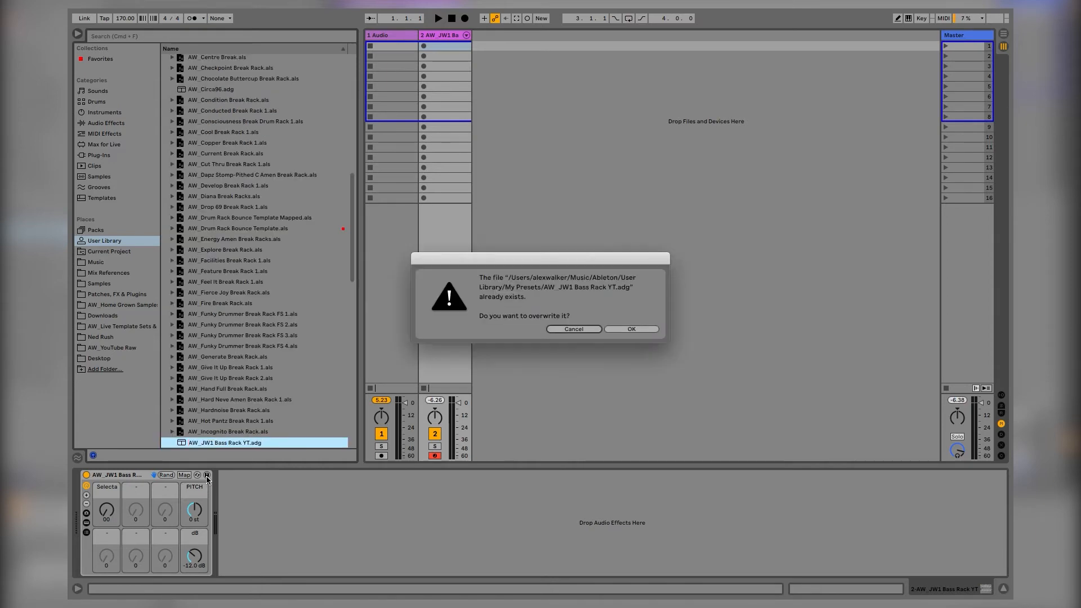
key("Return")
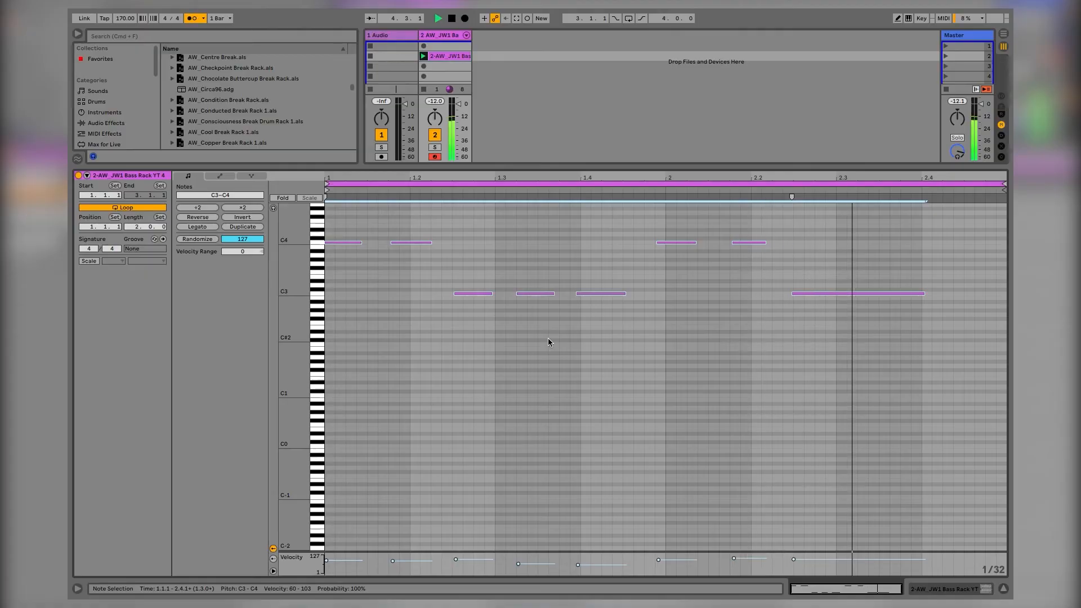
Quantize all notes of the recorded bass clip to 1/16.
key("super+shift+u")
left_click(550, 283)
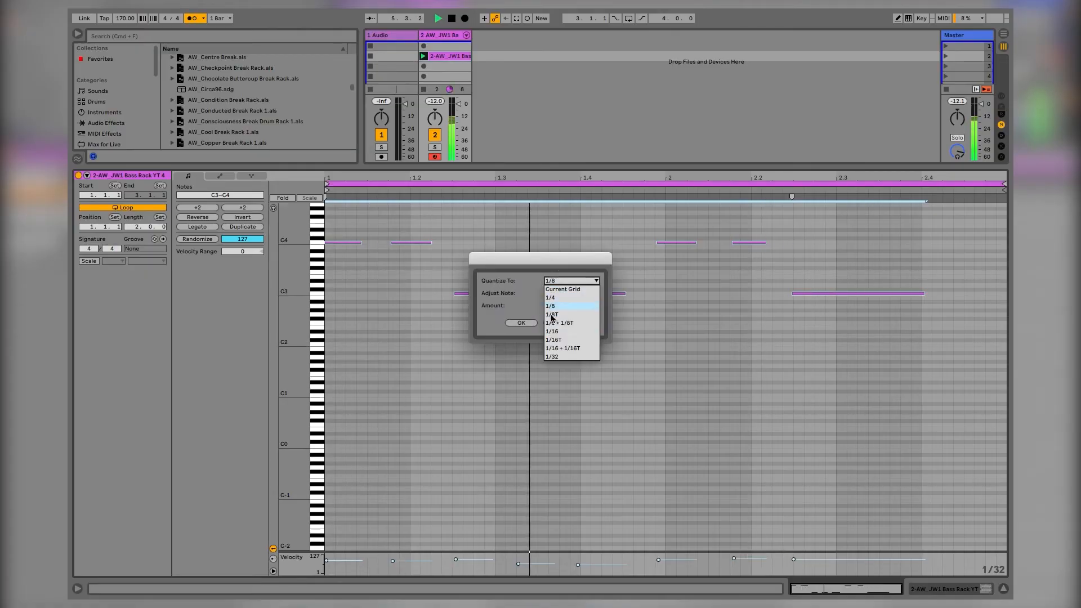
left_click(557, 315)
key("Return")
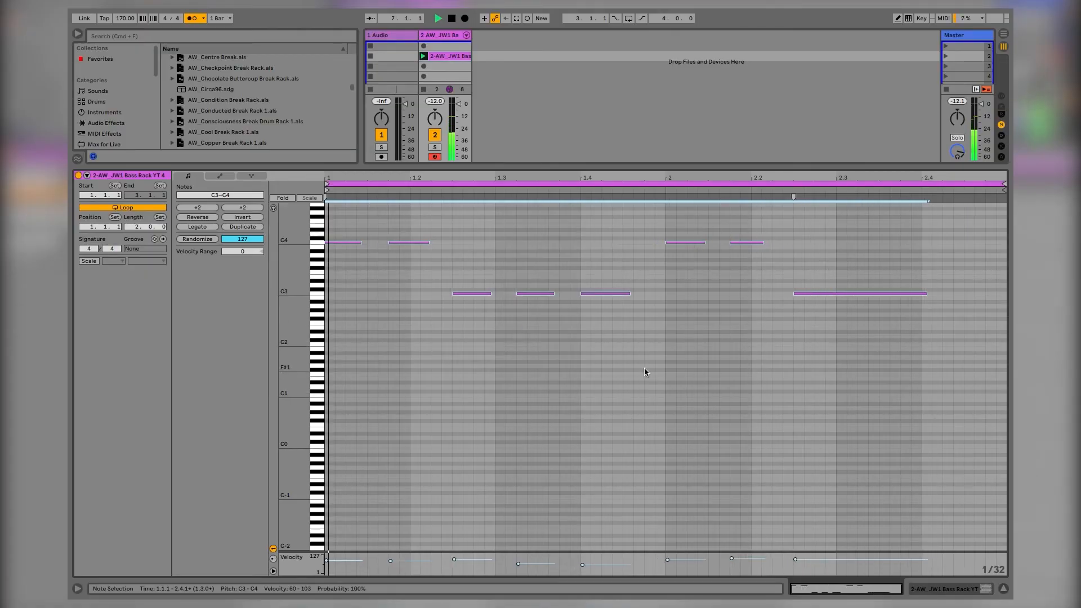
Return to the bass rack's devices, display Sampler's sample view, and set the Selecta macro to 09.
key("shift+Tab")
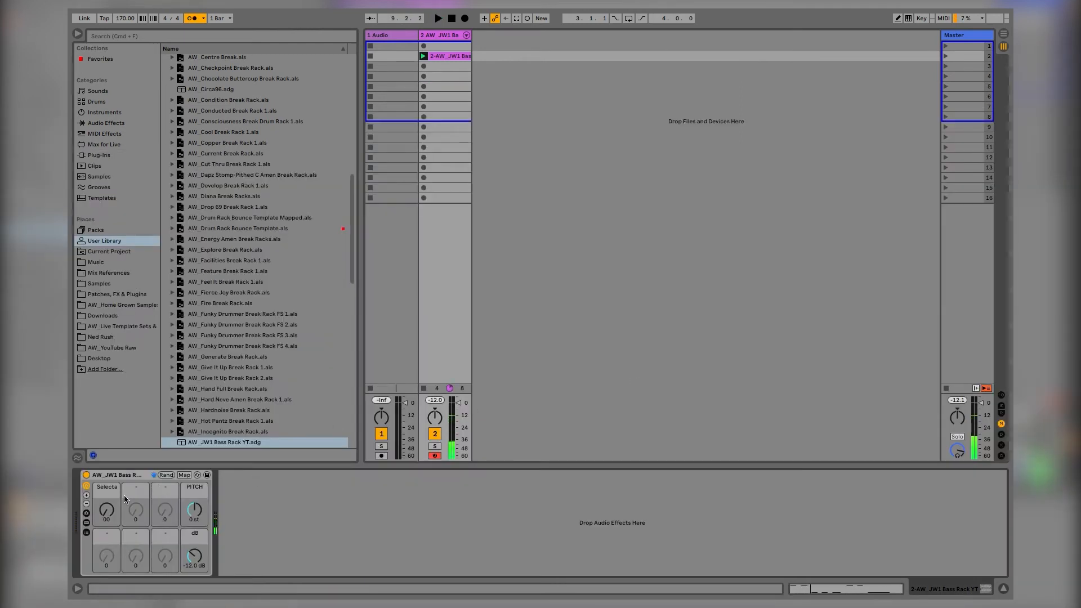
left_click(87, 501)
left_click(400, 479)
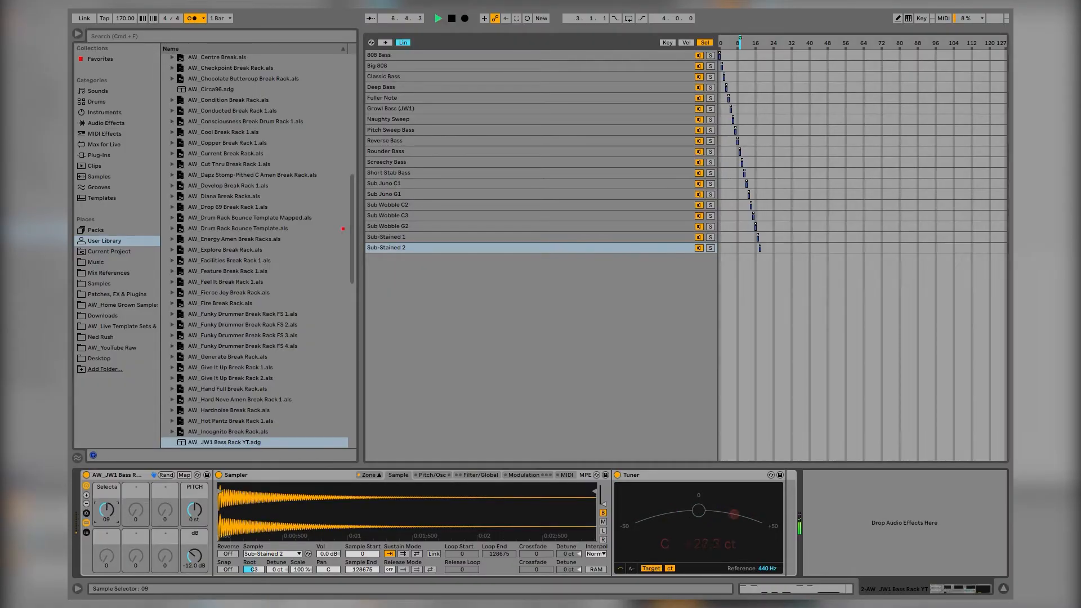
Set the rack's PITCH macro to -7 st and its dB macro to -5.95 dB.
left_click_drag(196, 514, 193, 516)
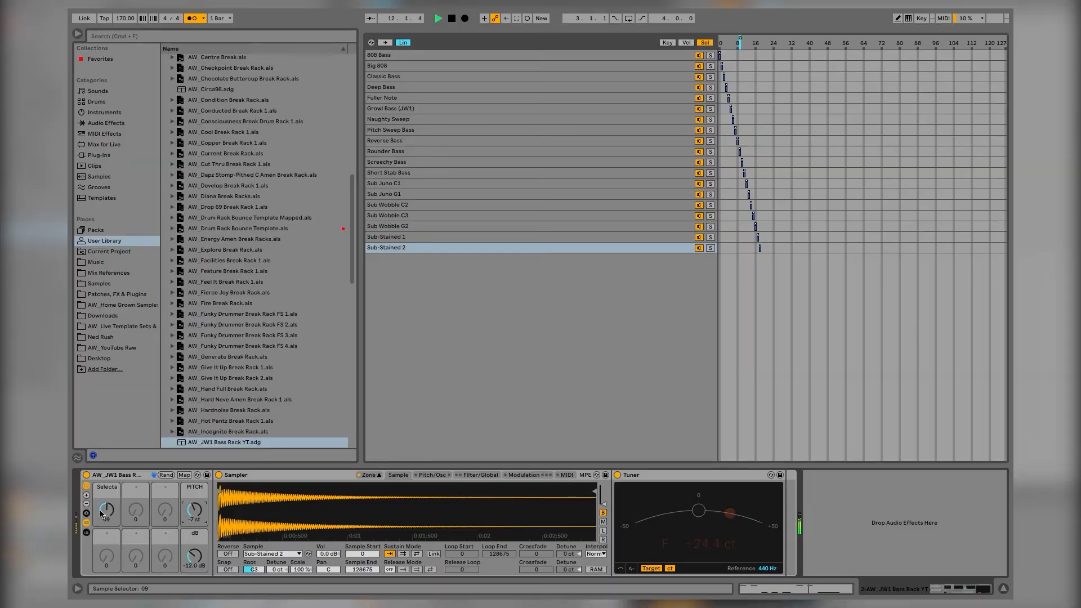
left_click(194, 556)
key("shift+Tab")
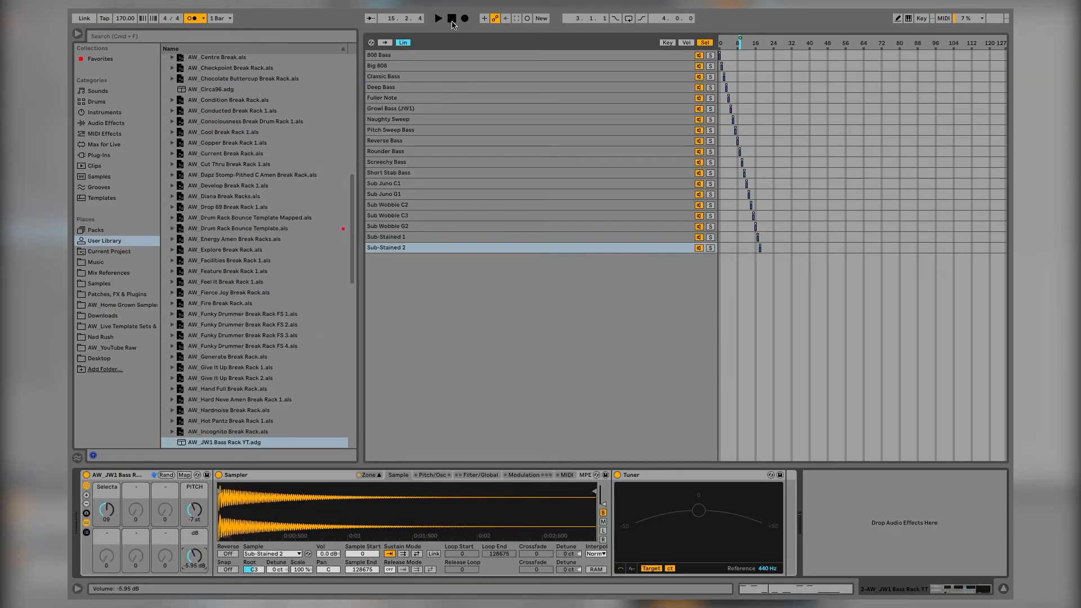
Hide the browser to widen the working area.
left_click(78, 33)
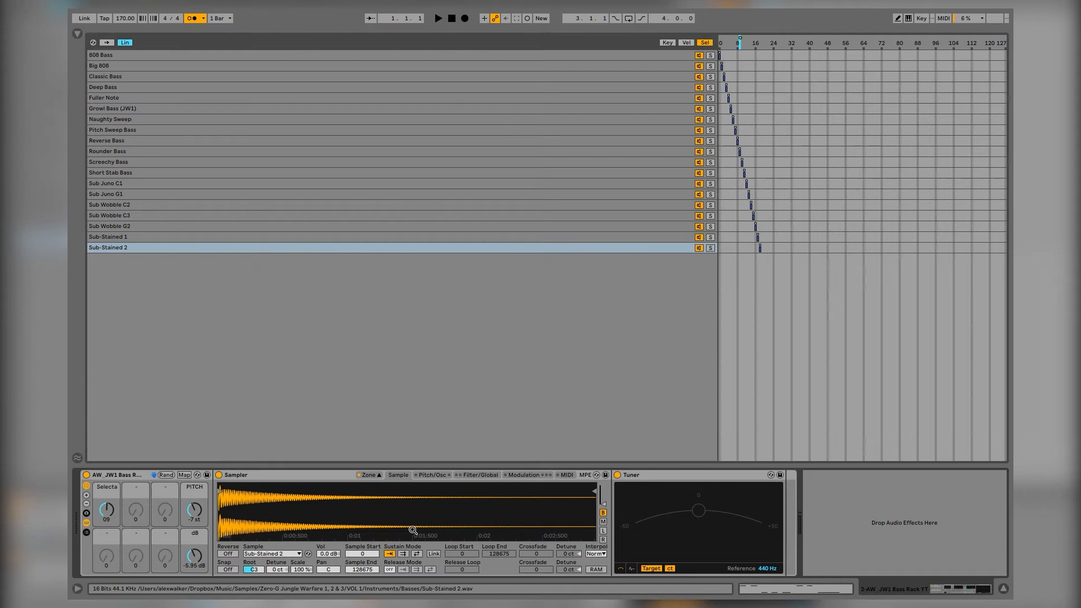
key("Tab")
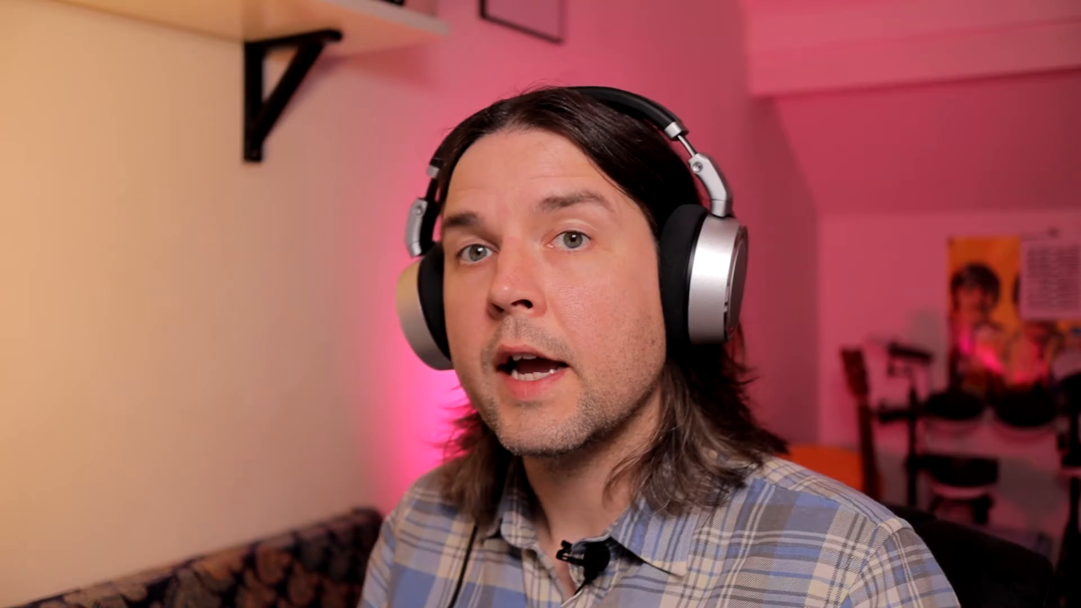
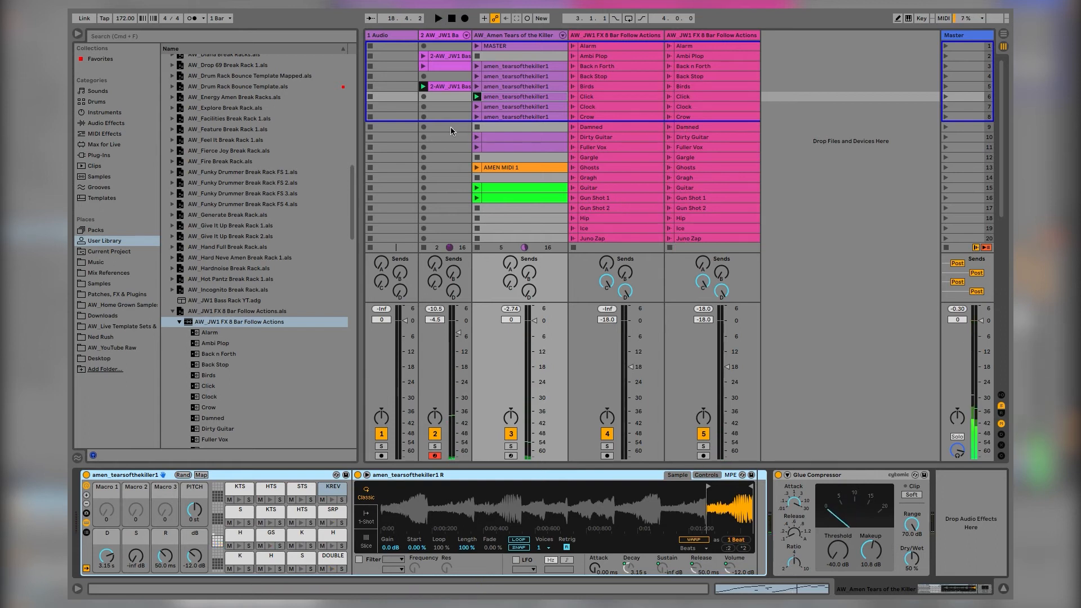
Select the AW_JW1 Bass Rack track and examine the zone list of its Sampler.
left_click(428, 38)
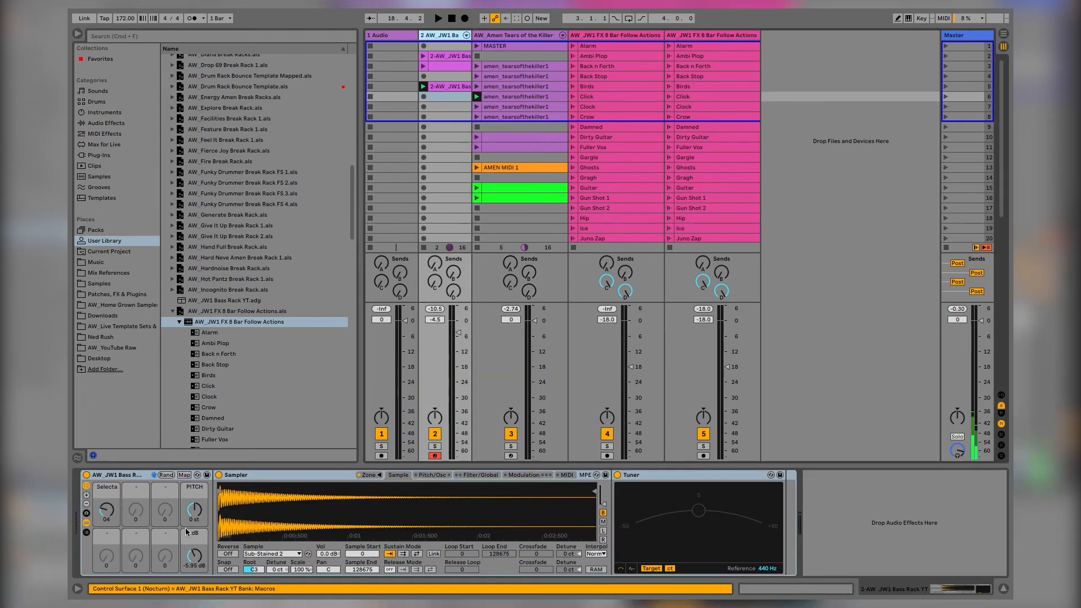
left_click(110, 477)
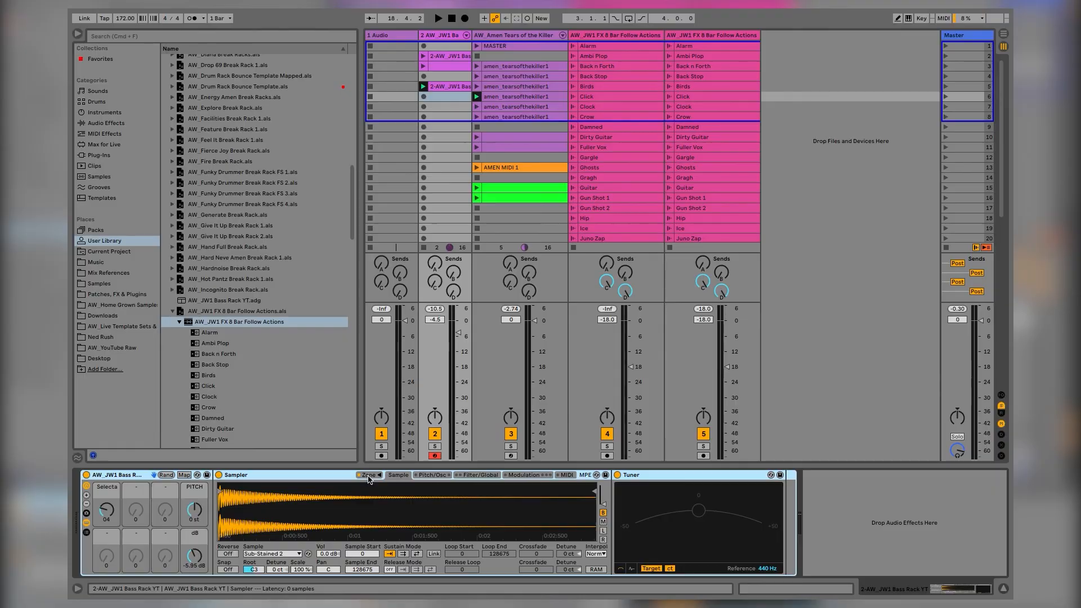
left_click(368, 475)
left_click(368, 476)
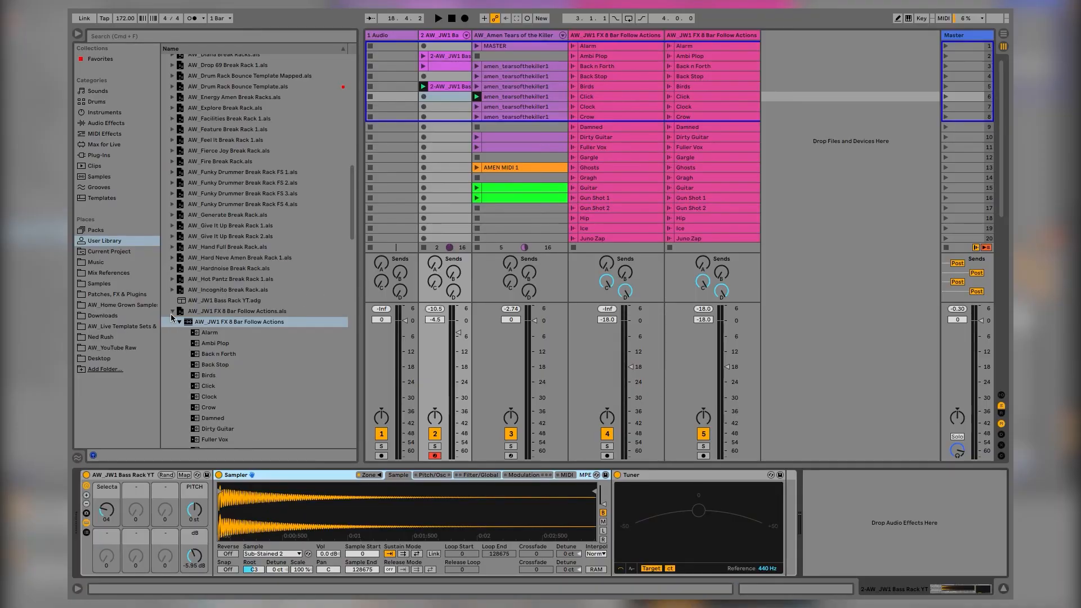
Collapse the AW_JW1 FX 8 Bar Follow Actions set and the My Presets folder, and search the User Library for "aw".
left_click(172, 312)
scroll(240, 253, "up", 8)
scroll(240, 253, "down", 5)
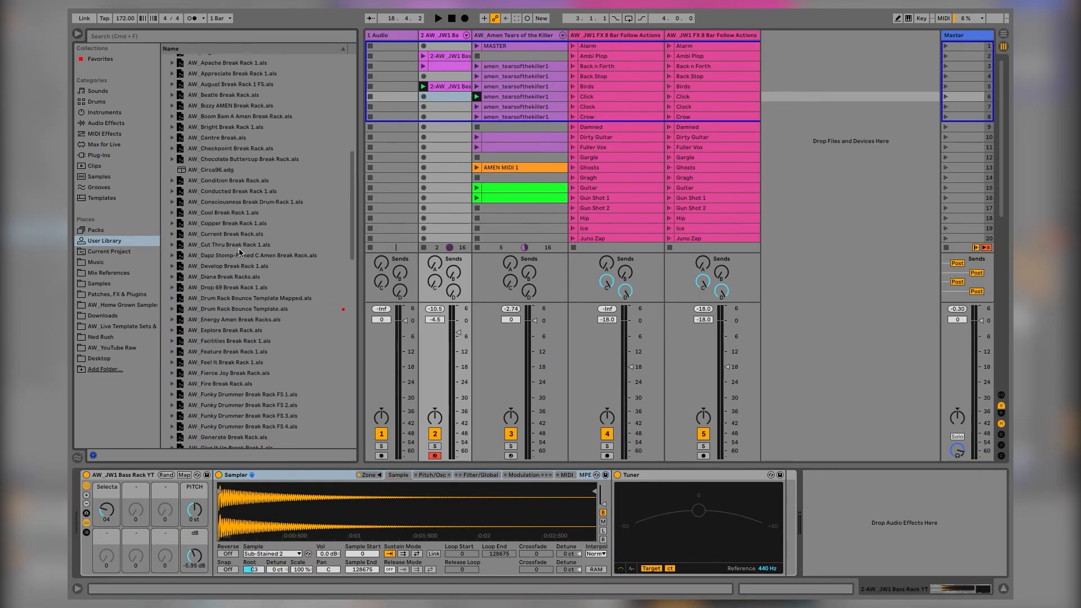
left_click(102, 242)
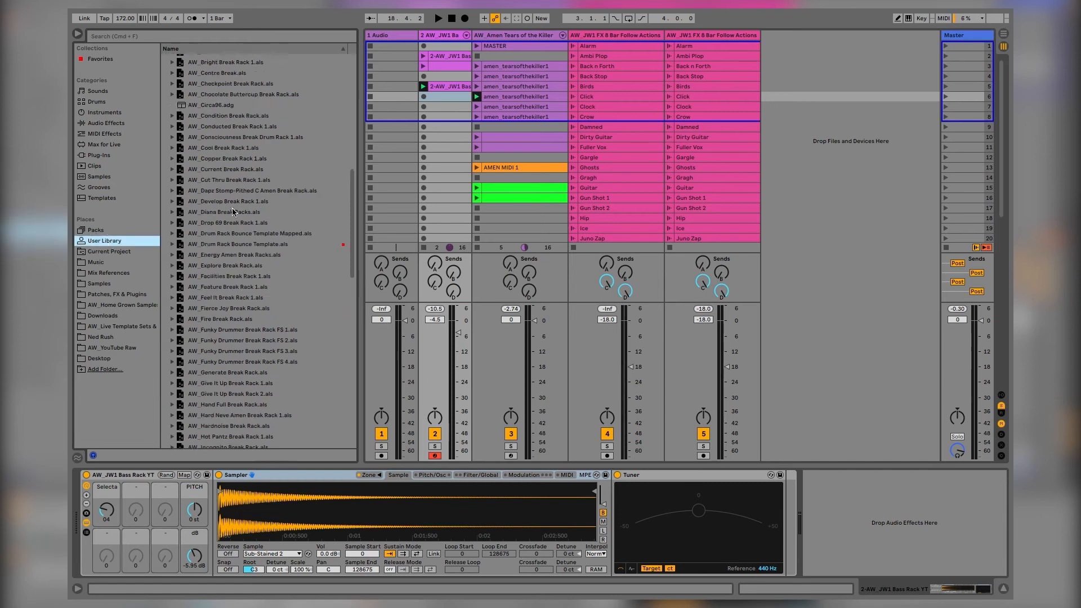
left_click(167, 92)
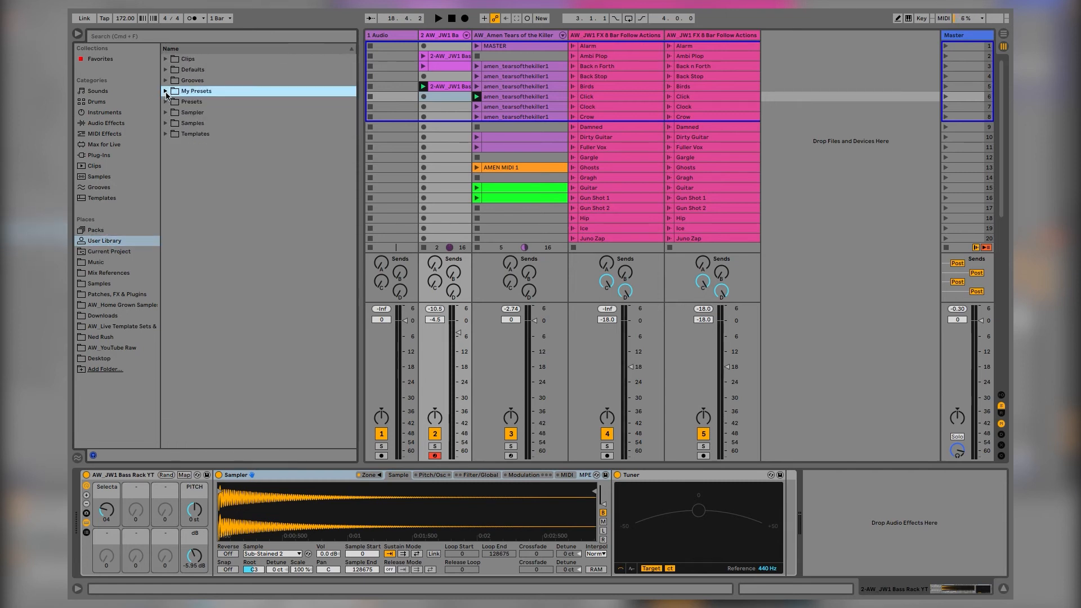
left_click(157, 37)
type("aw")
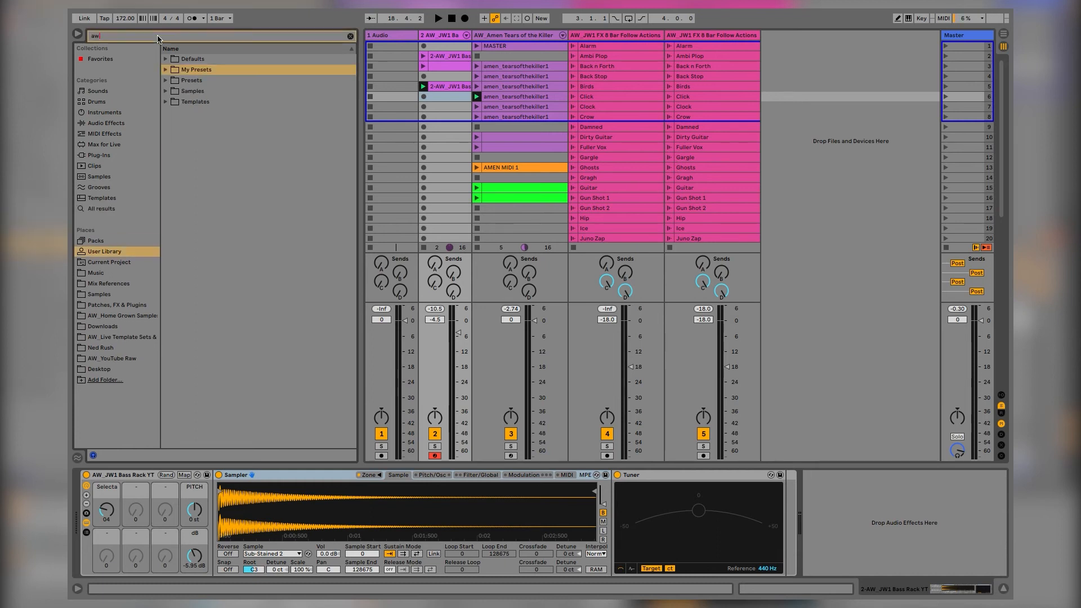
Load AW_JW Pads Rack.adg from the Instrument Rack presets folder onto a new MIDI track.
left_click(165, 81)
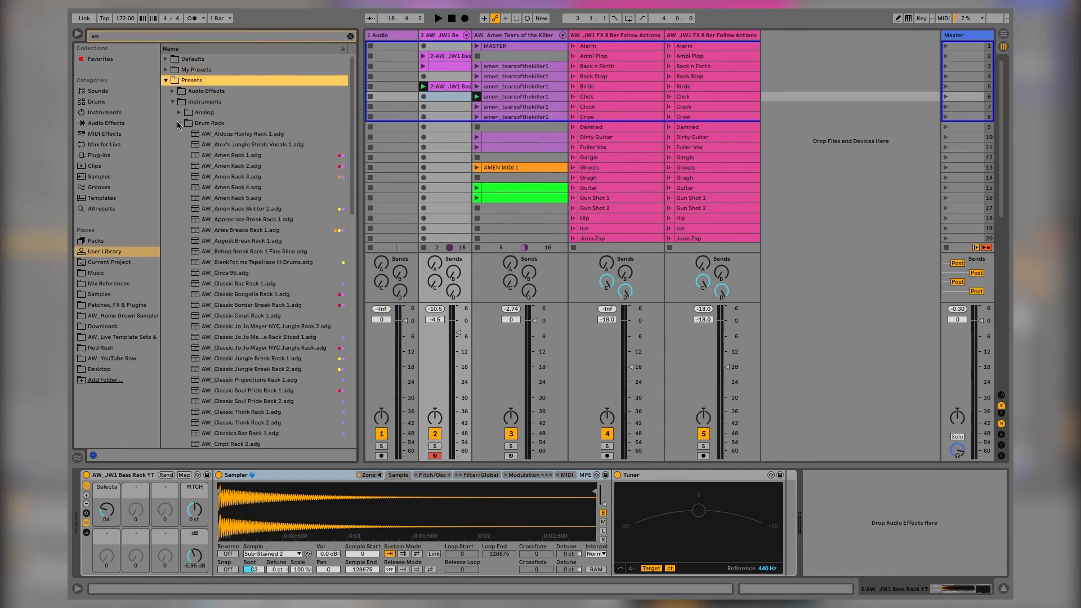
left_click(178, 124)
left_click(179, 134)
scroll(227, 151, "down", 15)
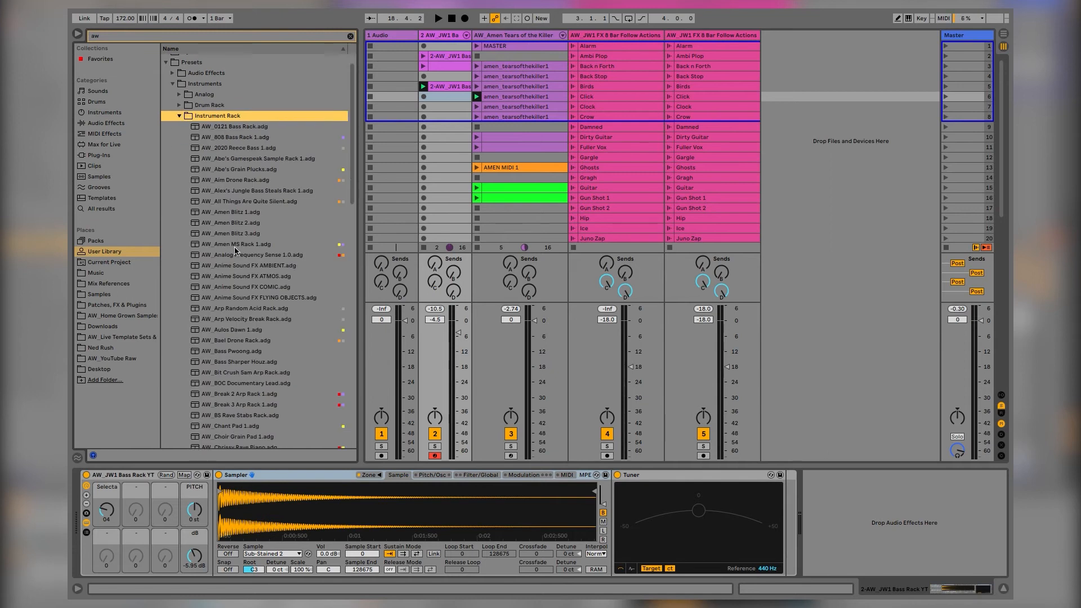
scroll(222, 240, "up", 1)
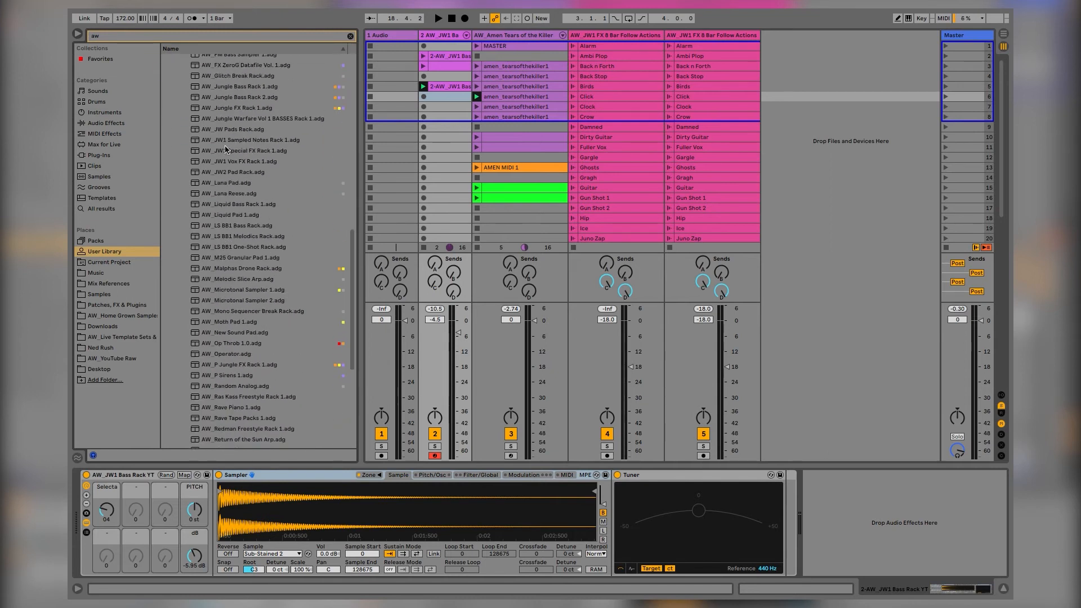
left_click_drag(229, 132, 806, 93)
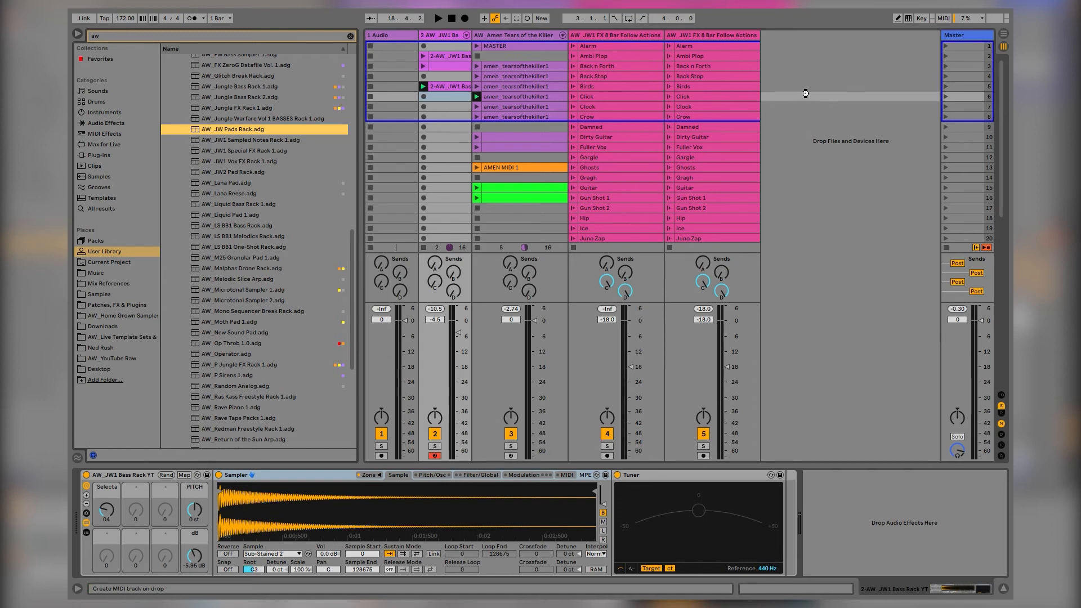
left_click_drag(805, 92, 805, 92)
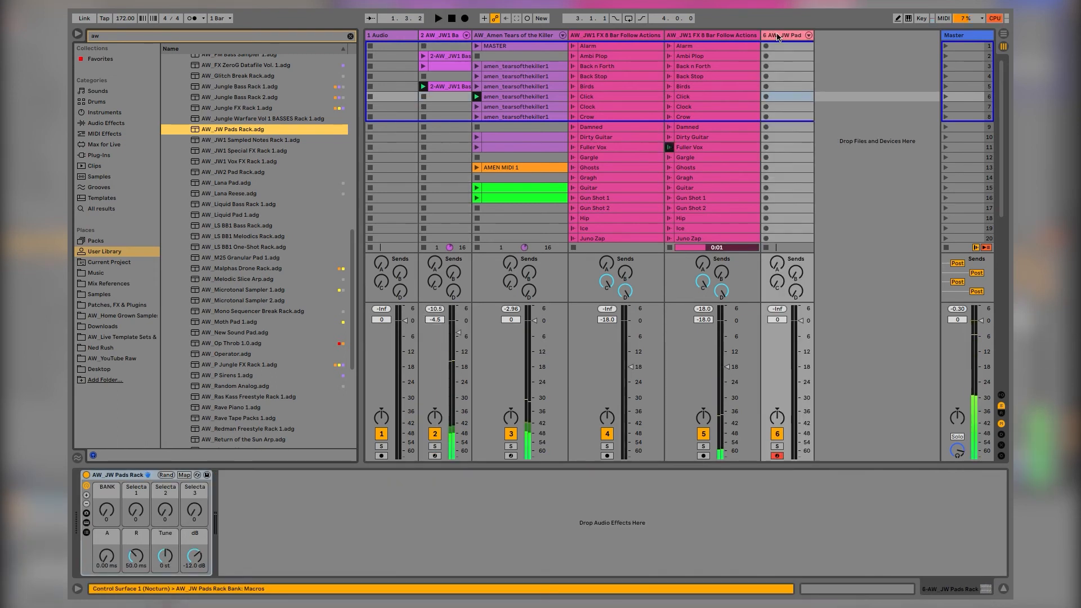
Hide the browser and step through the three chains of AW_JW Pads Rack to examine their nested racks.
left_click(78, 35)
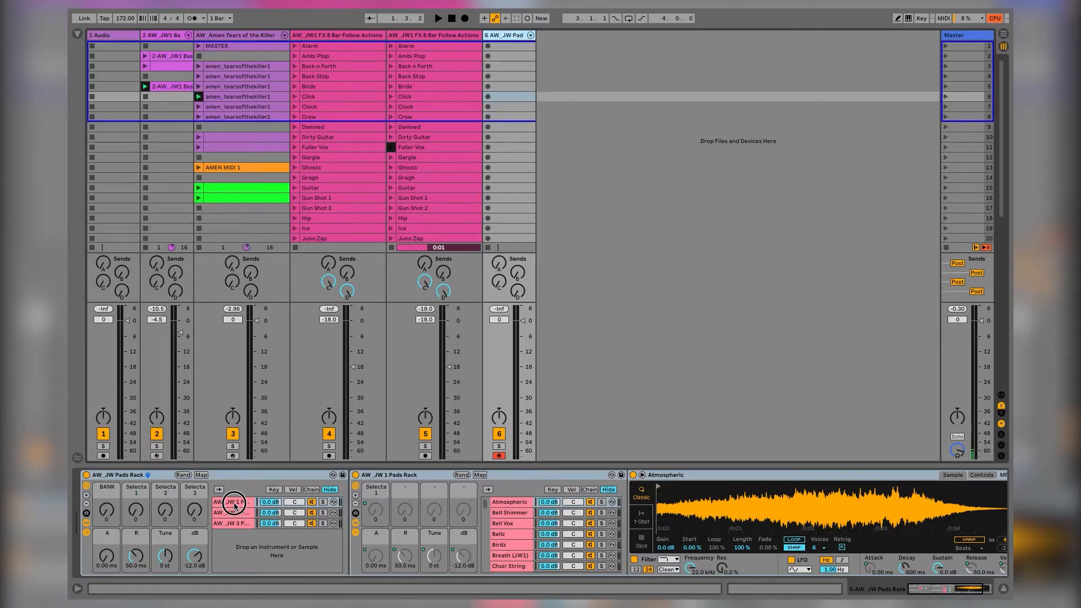
left_click(234, 506)
key("Down")
key("Down")
key("Up")
key("Up")
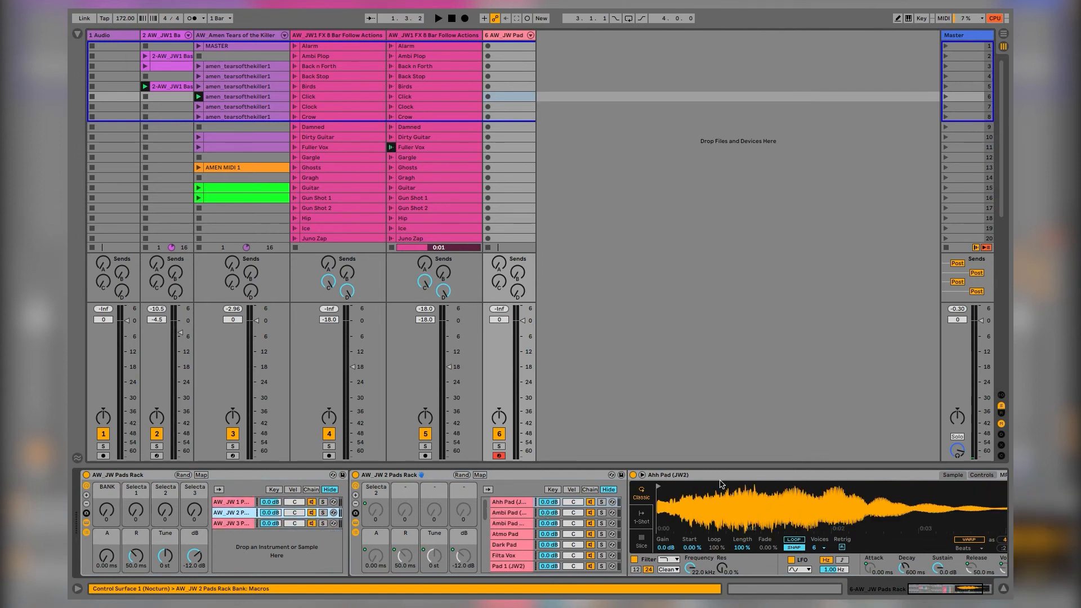
Step from the third chain of AW_JW Pads Rack back to the first to compare their nested racks.
left_click(221, 516)
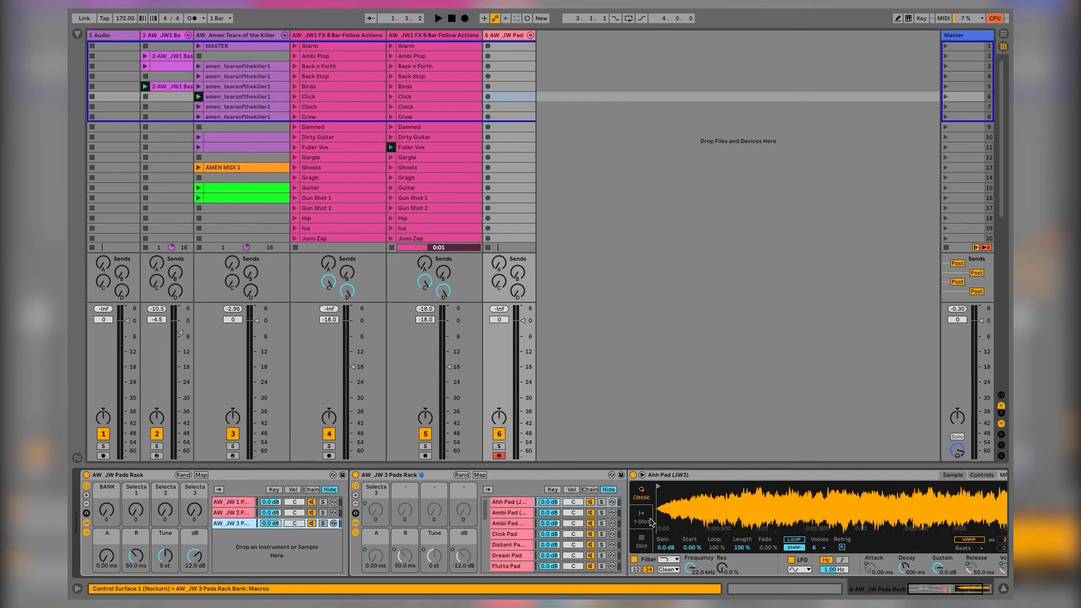
key("Up")
scroll(490, 517, "left", 3)
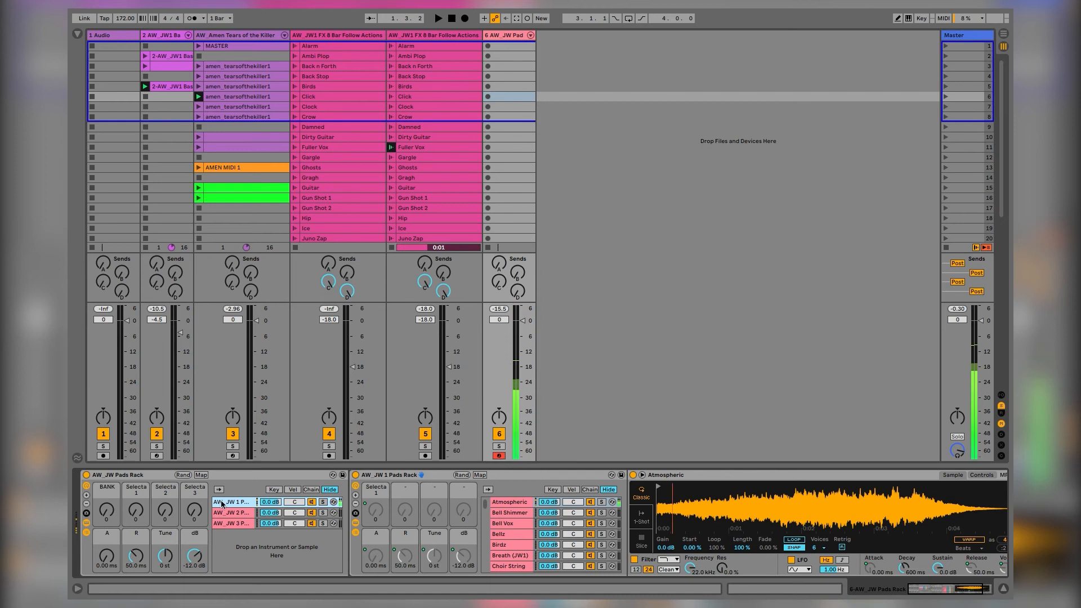
Audition different pads with the Selecta 1 macro, trying 27 and 0 before settling on 24.
left_click_drag(136, 511, 136, 501)
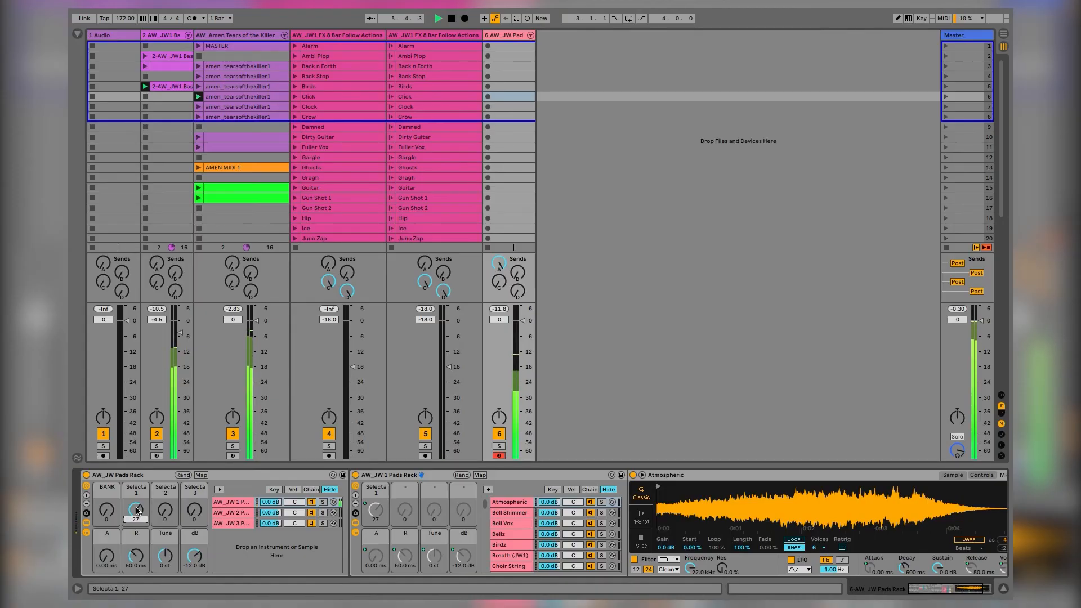
left_click_drag(136, 510, 137, 529)
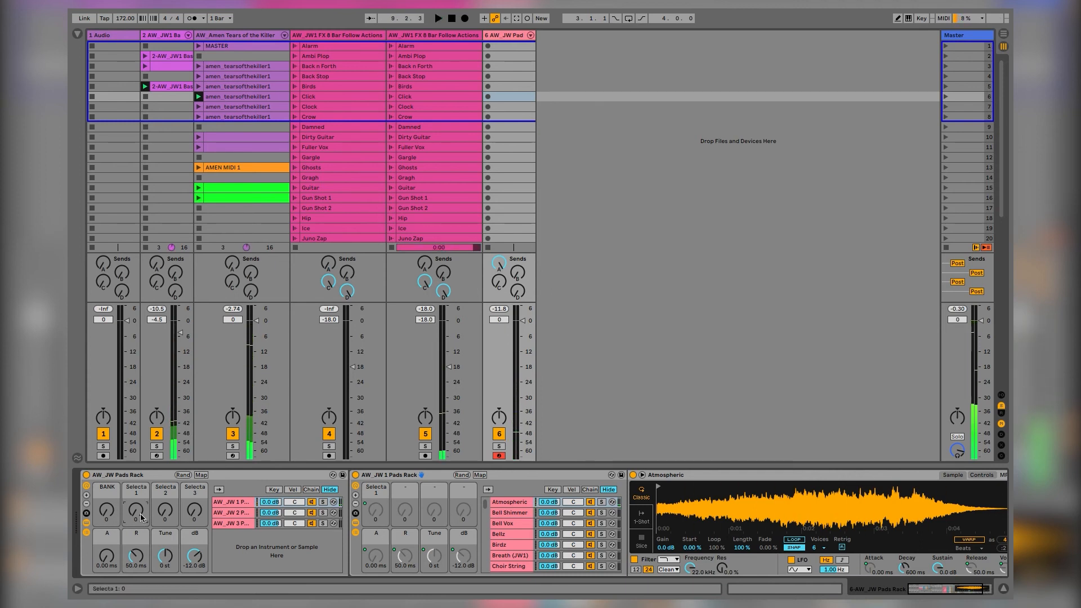
left_click_drag(136, 510, 136, 501)
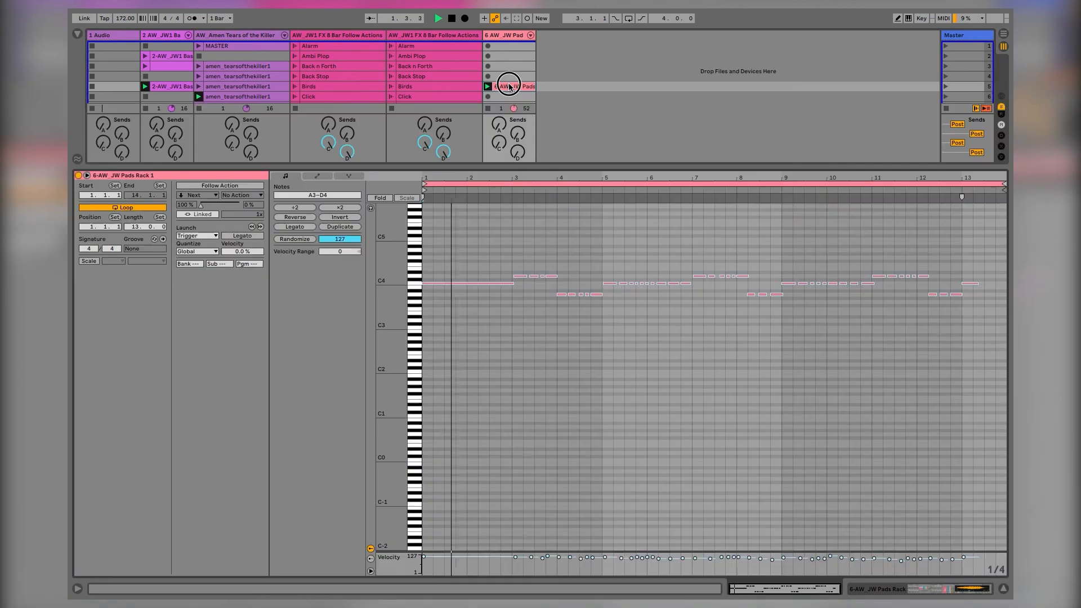
Quantize all notes of the recorded pads clip in row 5 and shorten its loop to four bars.
left_click(509, 86)
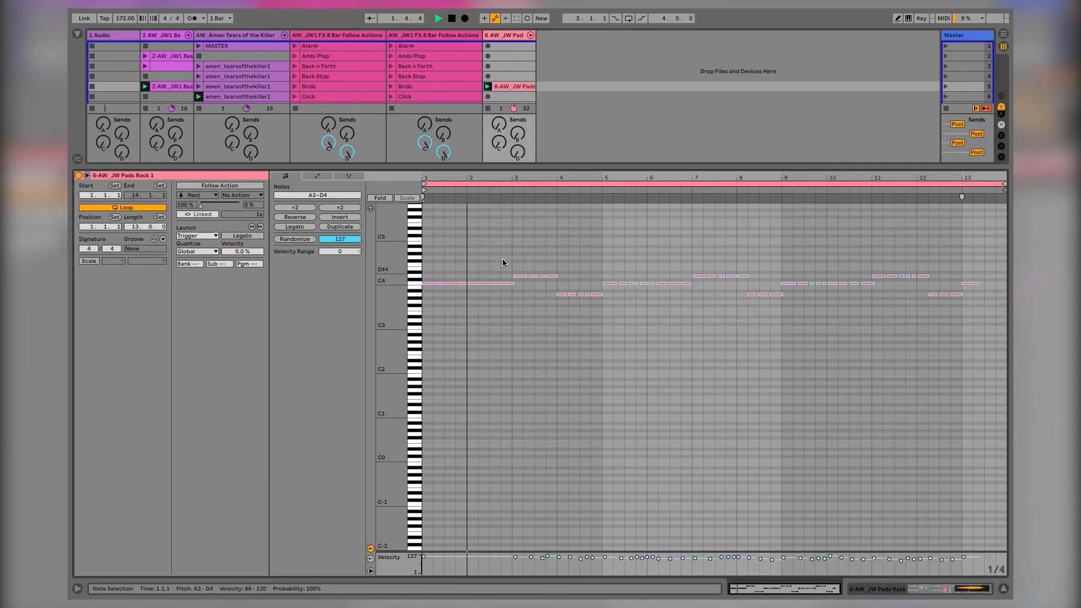
left_click(425, 184)
key("super+a")
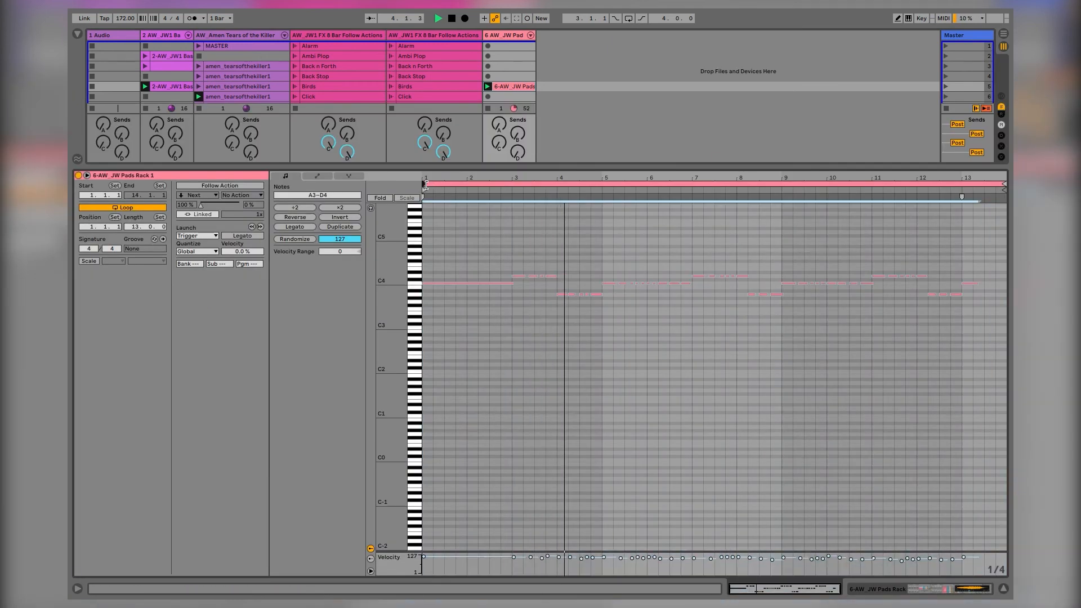
key("super+u")
left_click_drag(1004, 184, 604, 251)
key("shift+Tab")
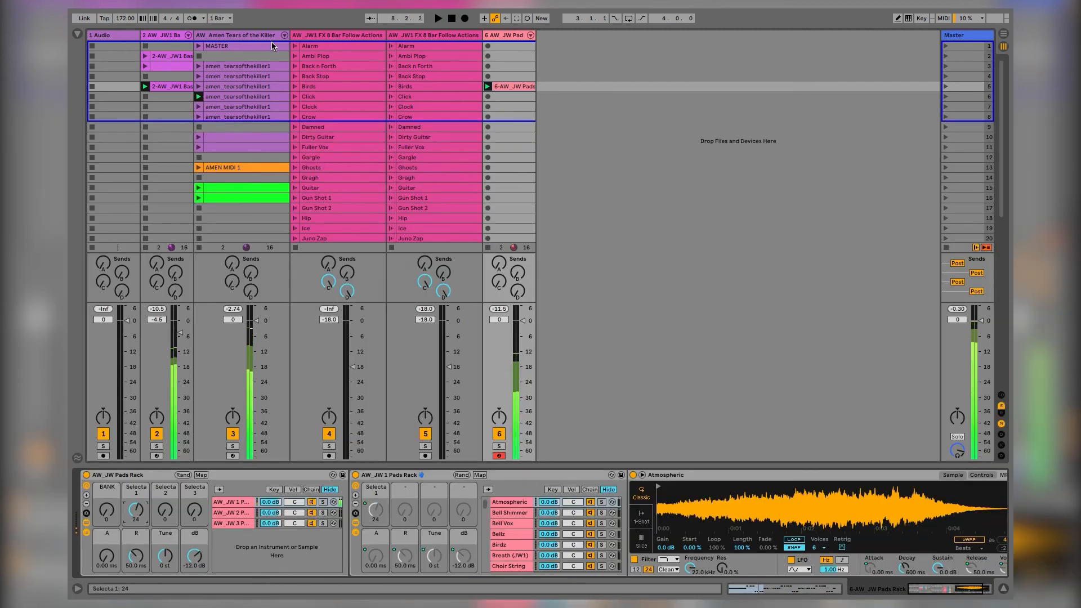
Show the browser with its search cleared and expand the My Presets folder of the User Library in place of Presets.
left_click(78, 34)
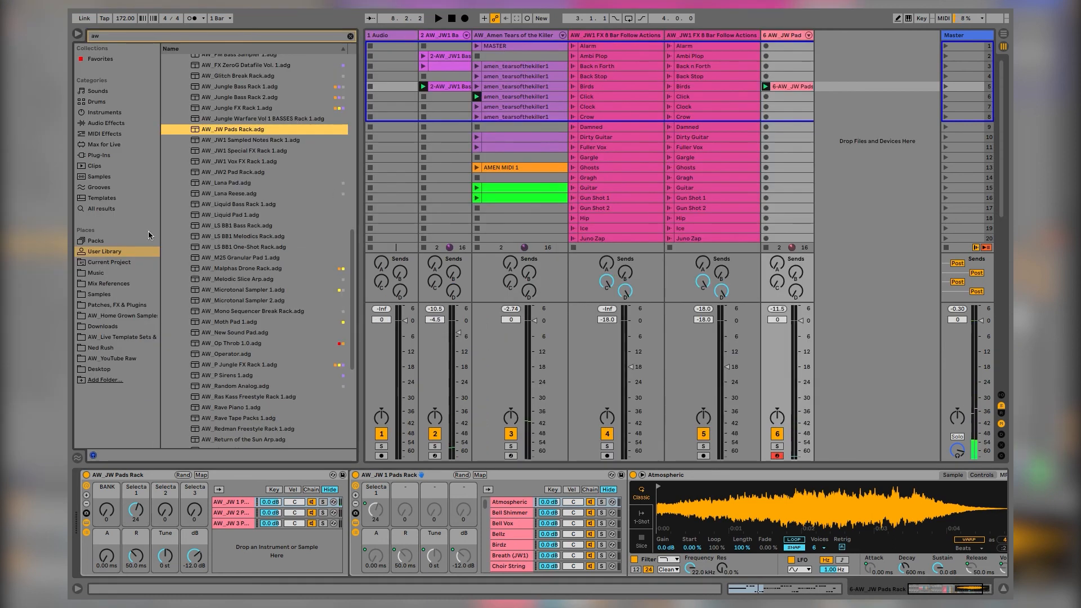
left_click(351, 36)
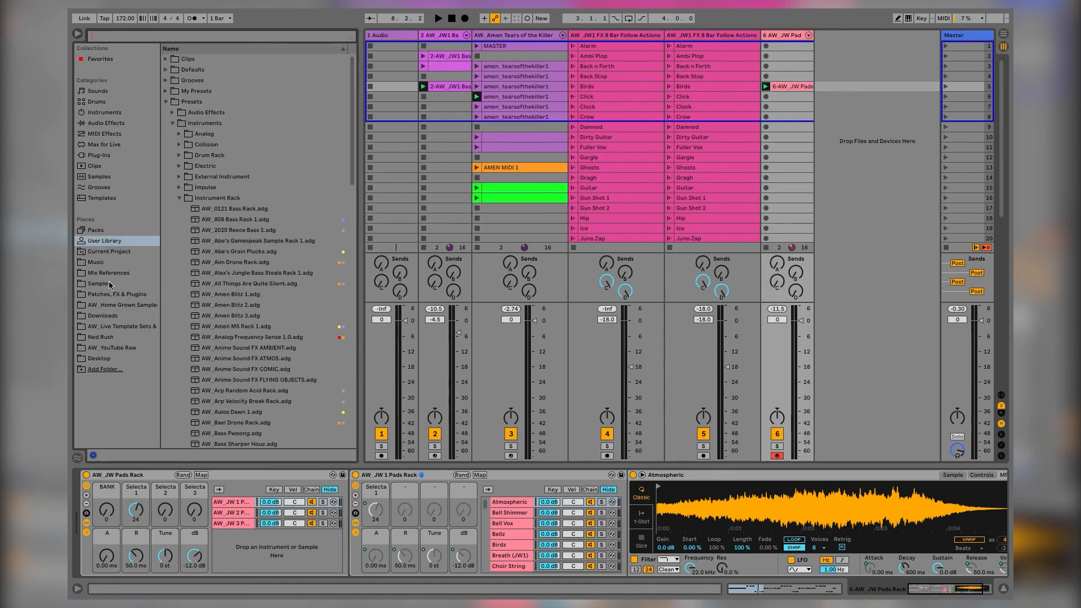
left_click(103, 242)
left_click(167, 102)
left_click(165, 101)
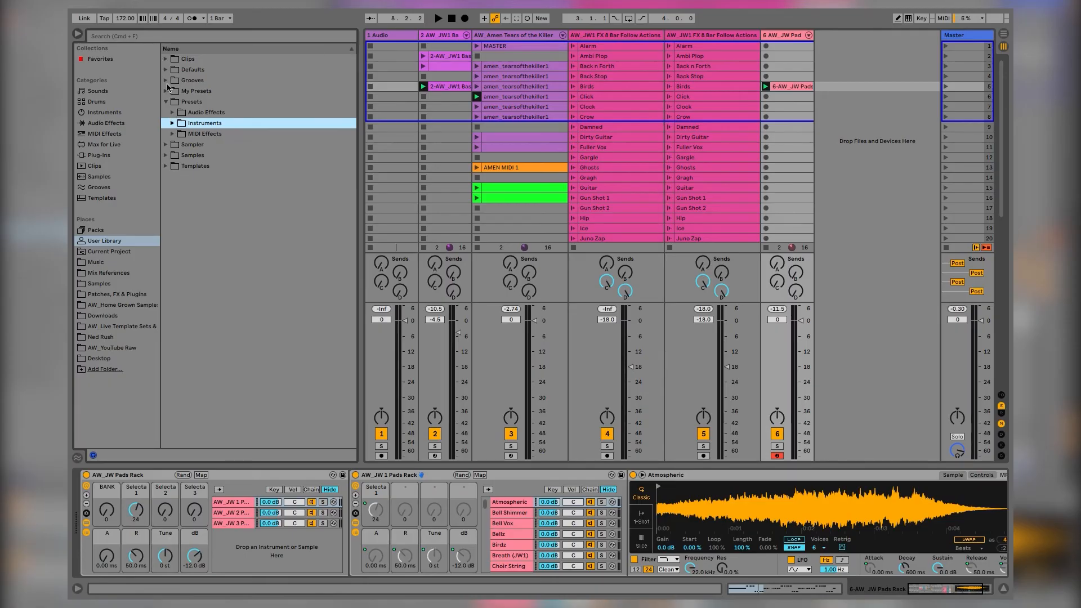
left_click(166, 91)
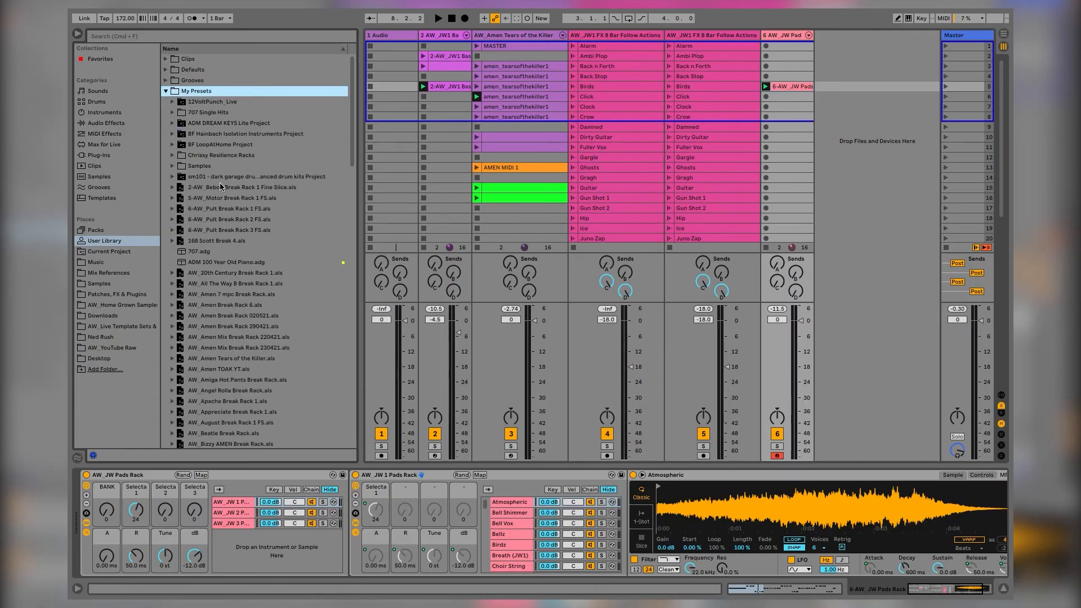
Load the AW_Think 3 track from AW_Think 3.als in My Presets into the set.
scroll(220, 188, "down", 6)
scroll(197, 230, "down", 2)
scroll(199, 277, "down", 10)
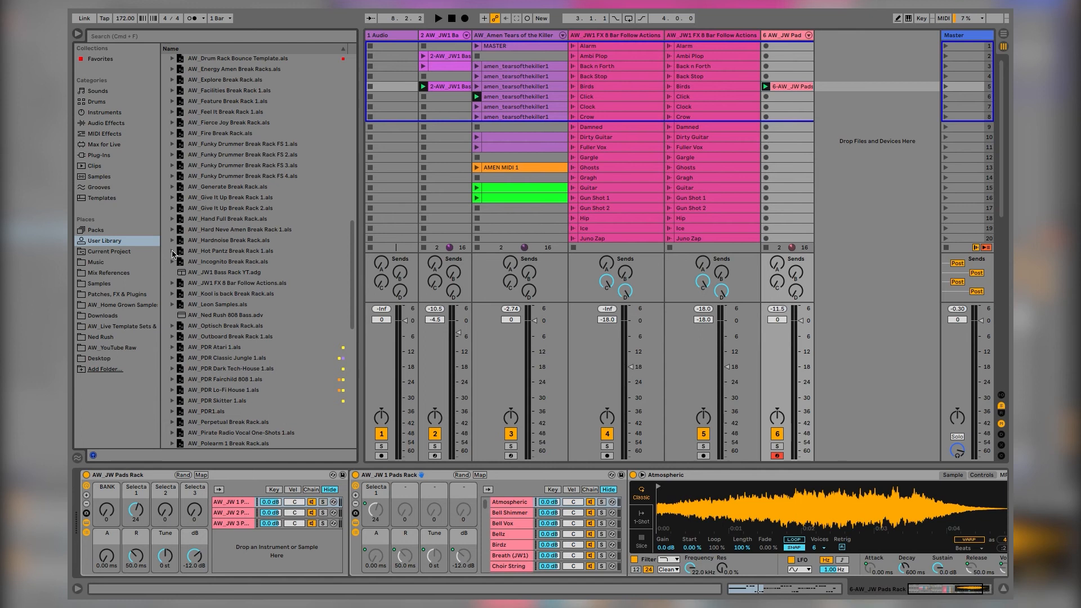
scroll(174, 254, "down", 8)
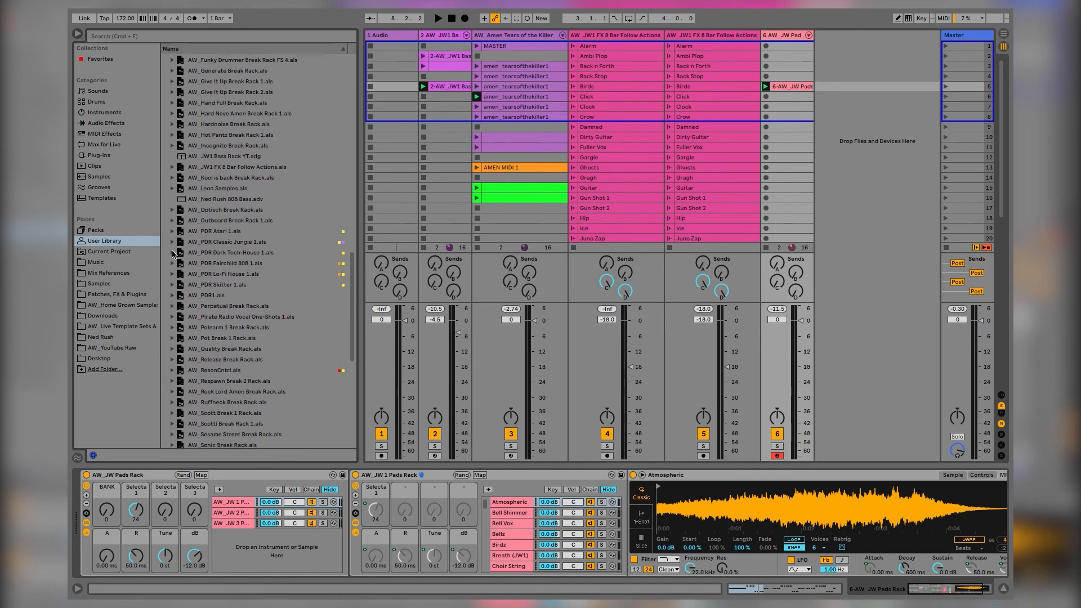
scroll(174, 257, "down", 1)
left_click(169, 333)
left_click(195, 342)
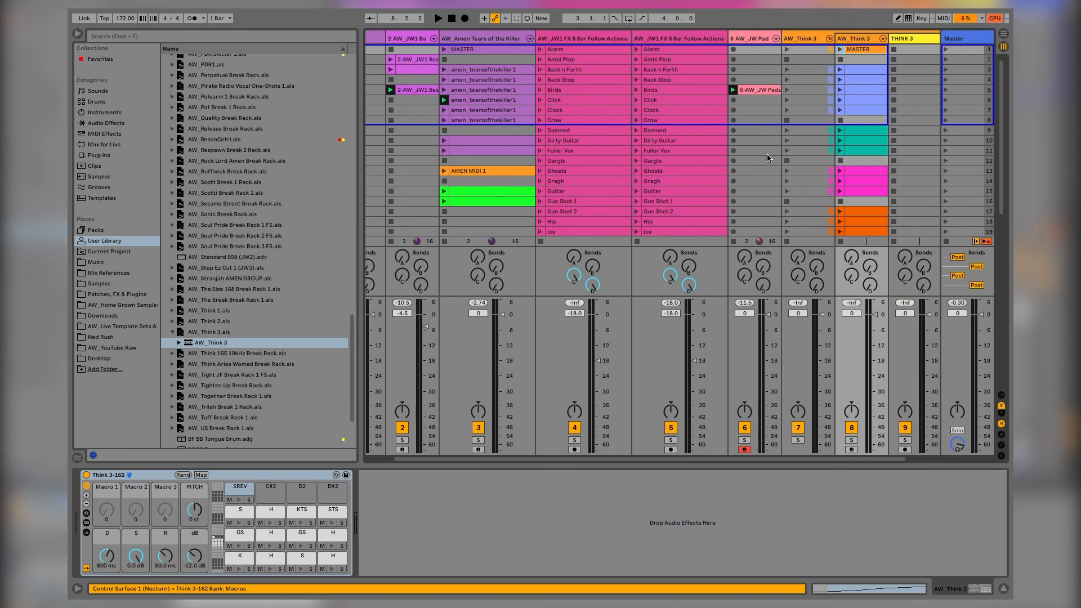
Delete the duplicate AW_JW1 FX 8 Bar Follow Actions track and the surplus AW_Think 3 and THINK 3 tracks.
scroll(647, 121, "right", 2)
left_click(608, 38)
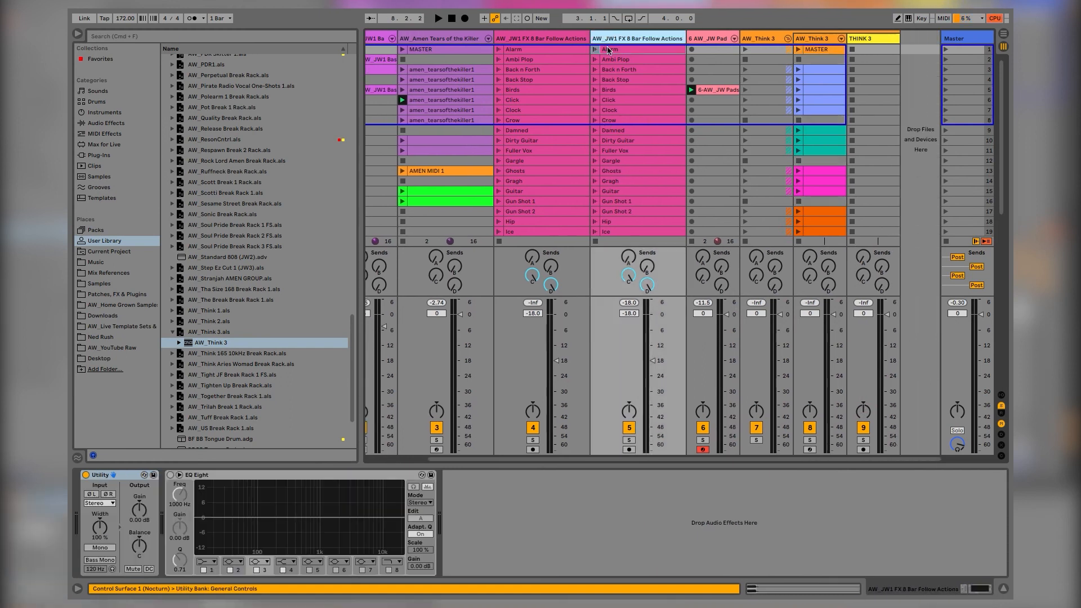
key("Delete")
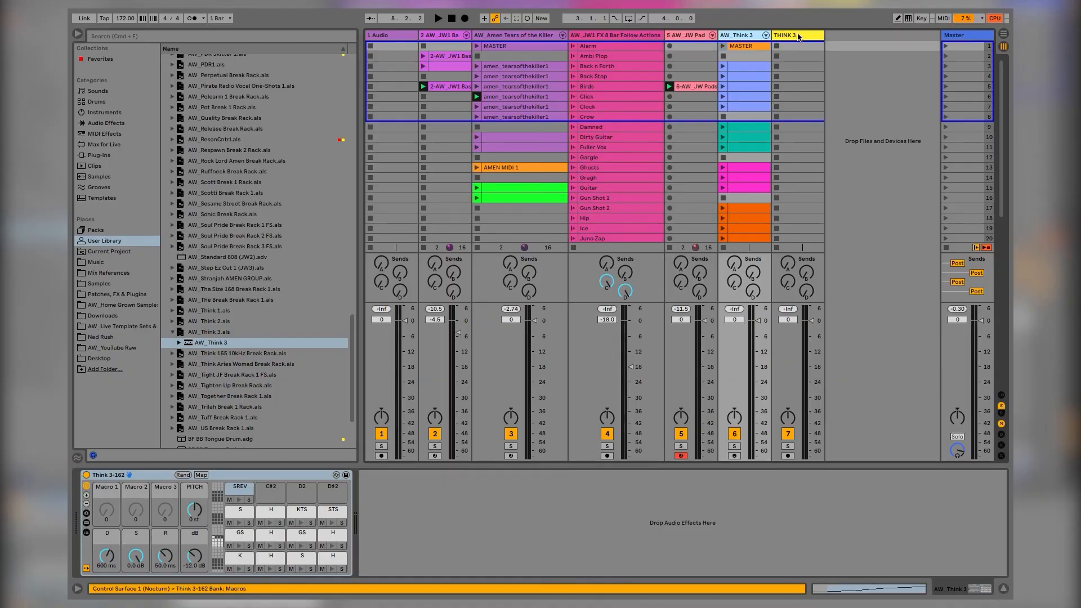
left_click(796, 37)
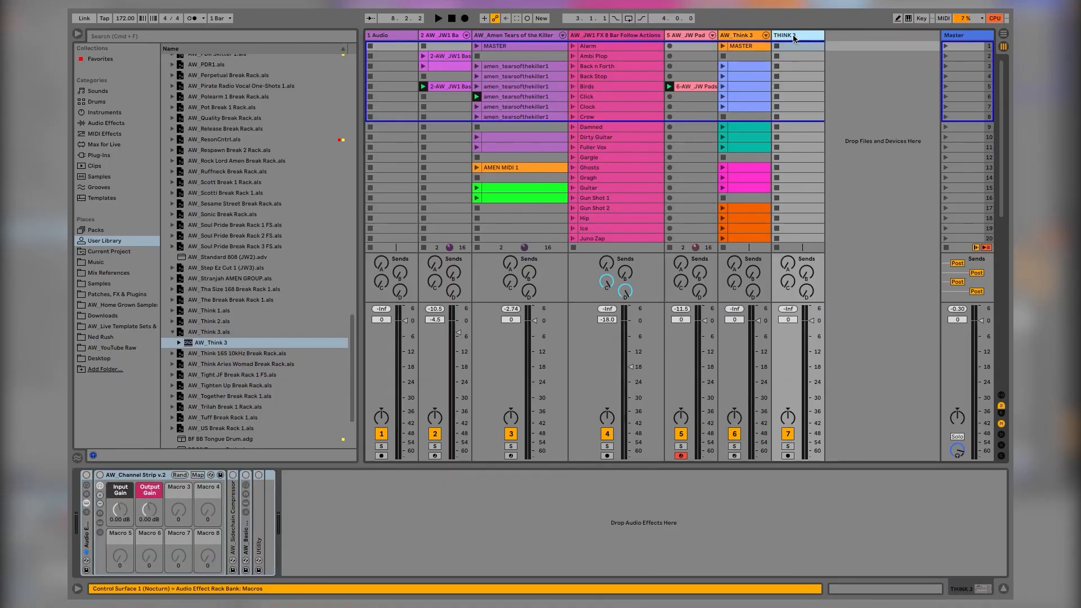
key("Delete")
Audition the row 3 clip of AW_Think 3 soloed and examine its drum pads and the K pad's sample.
left_click(724, 66)
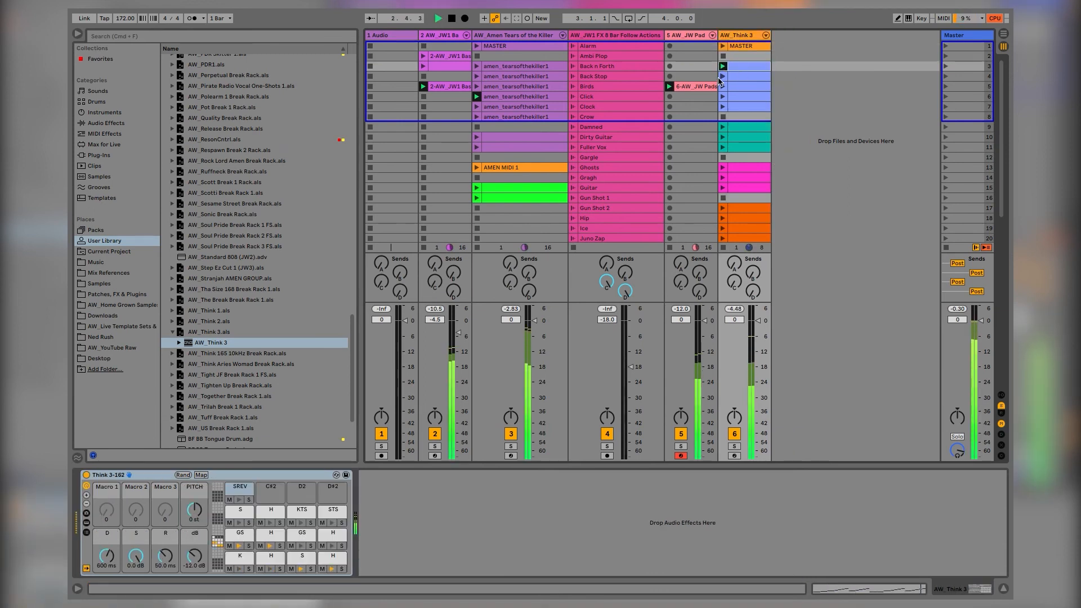
left_click(733, 446)
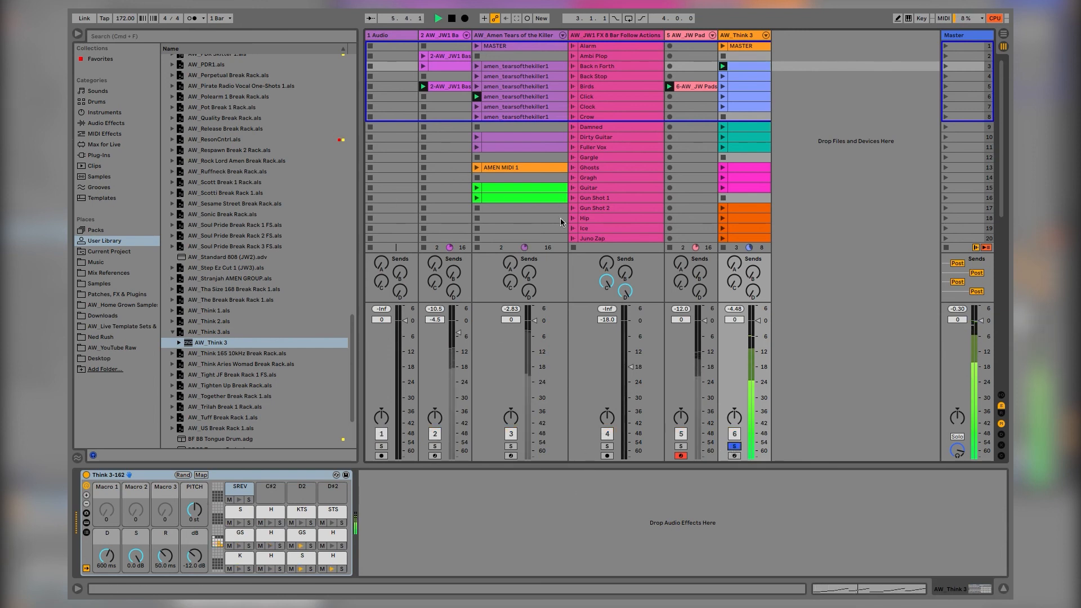
left_click(219, 549)
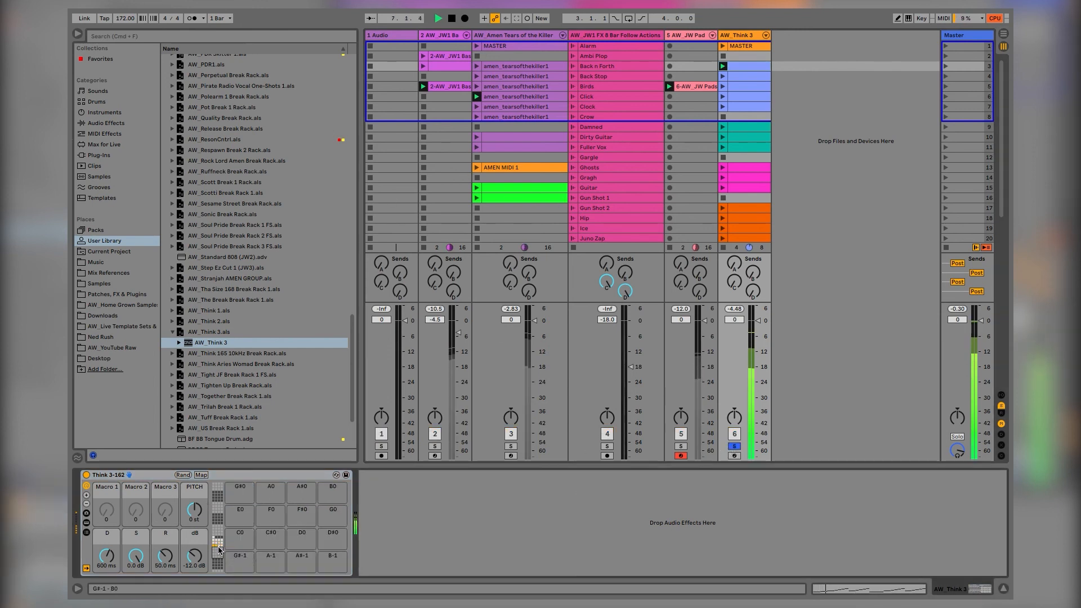
left_click_drag(218, 552, 218, 541)
double_click(235, 555)
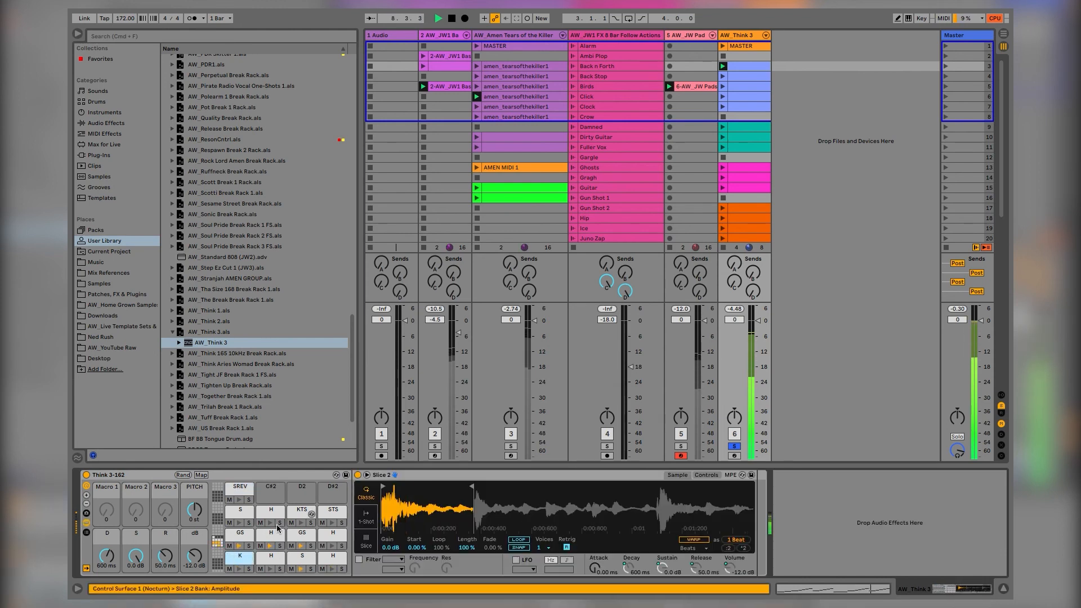
left_click(734, 447)
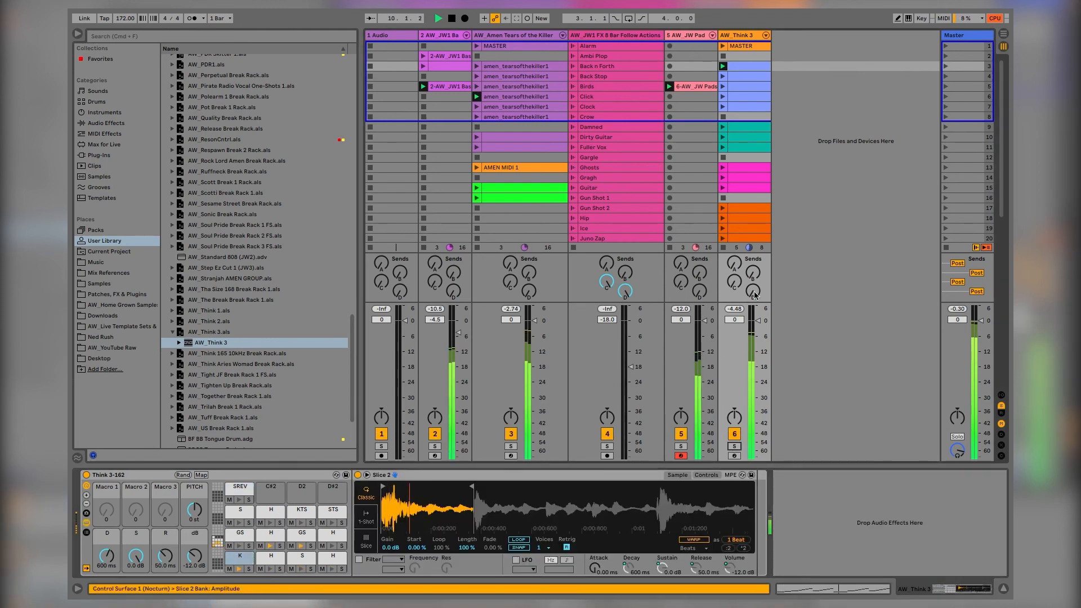
Copy the MASTER clip of AW_Think 3 into the empty slot in row 28, launch the copy and open its notes.
scroll(739, 78, "down", 10)
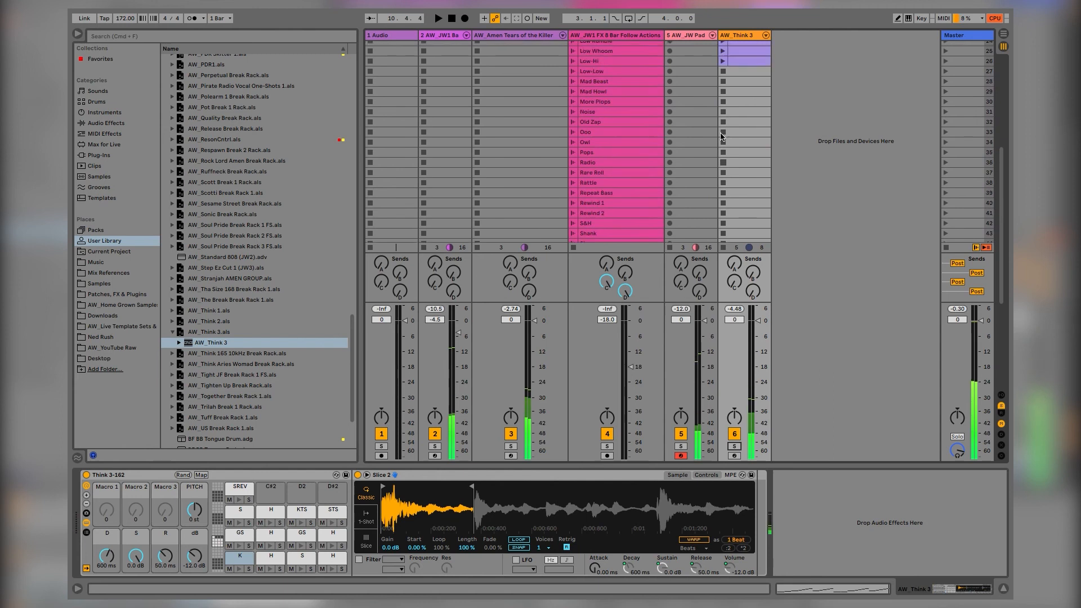
scroll(738, 78, "up", 10)
left_click(739, 46)
scroll(726, 127, "down", 8)
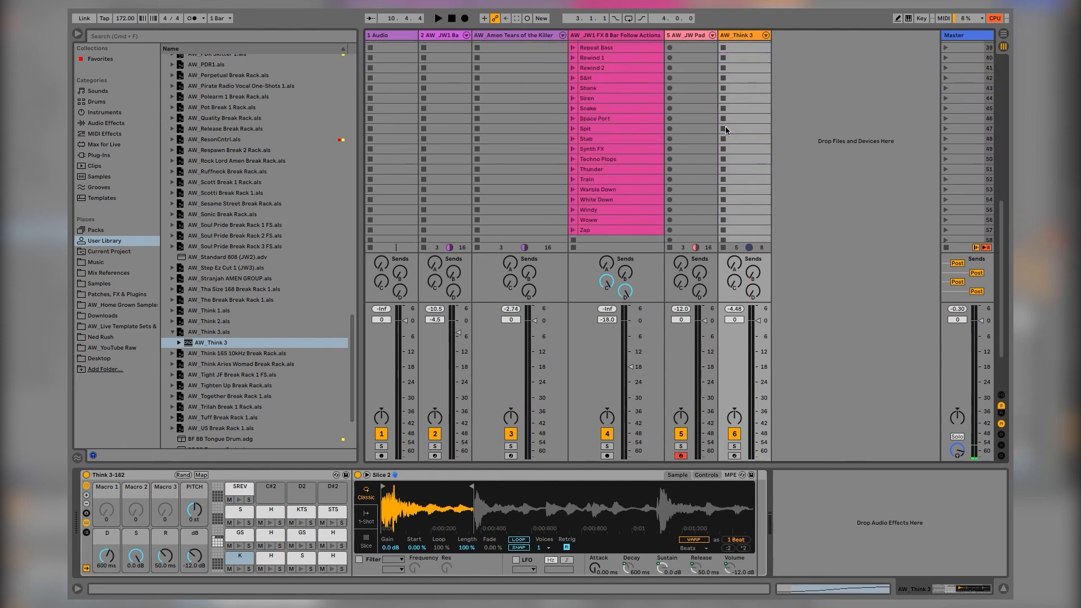
left_click(741, 80)
key("super+v")
left_click(723, 80)
double_click(734, 80)
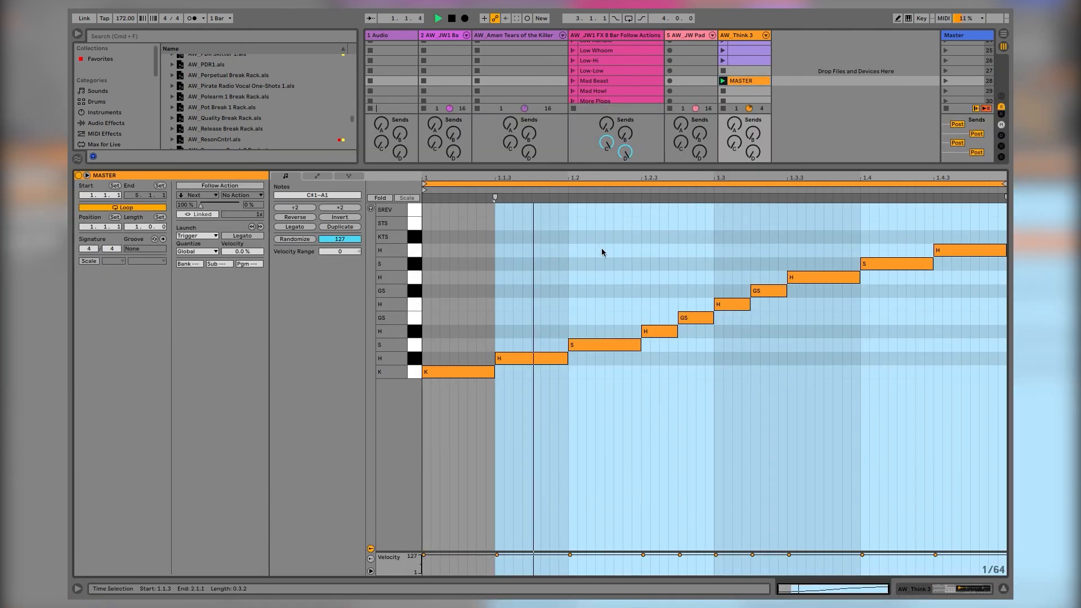
key("b")
left_click(618, 277)
key("b")
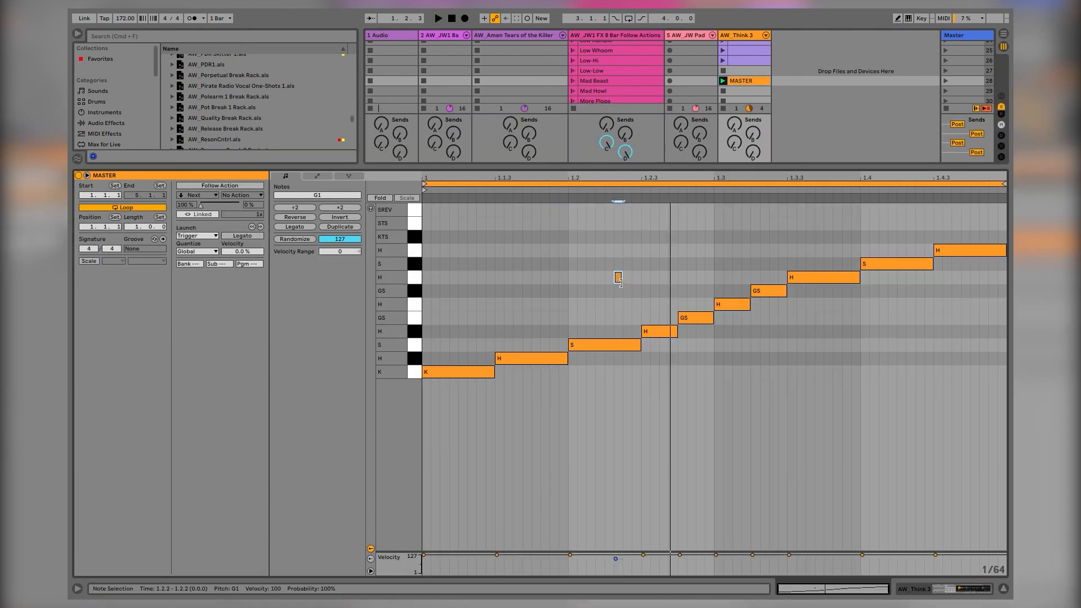
key("Delete")
Duplicate the first K, H and S notes to start at 1.2.3 and deactivate the overlapping original notes, starting with the H there.
left_click_drag(619, 265, 460, 430)
key("super+d")
left_click(660, 331)
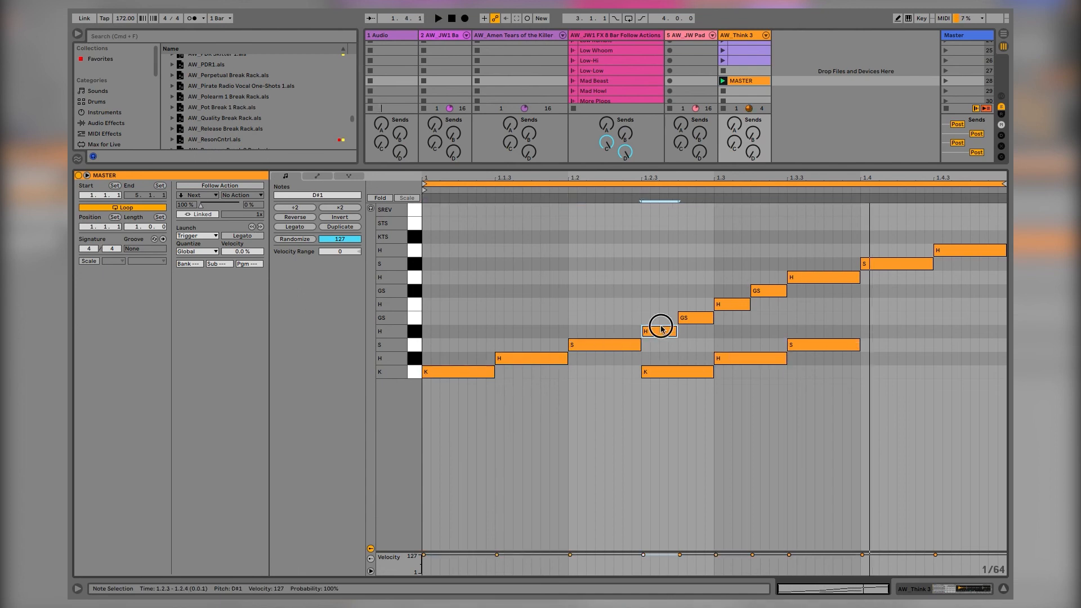
left_click(732, 308)
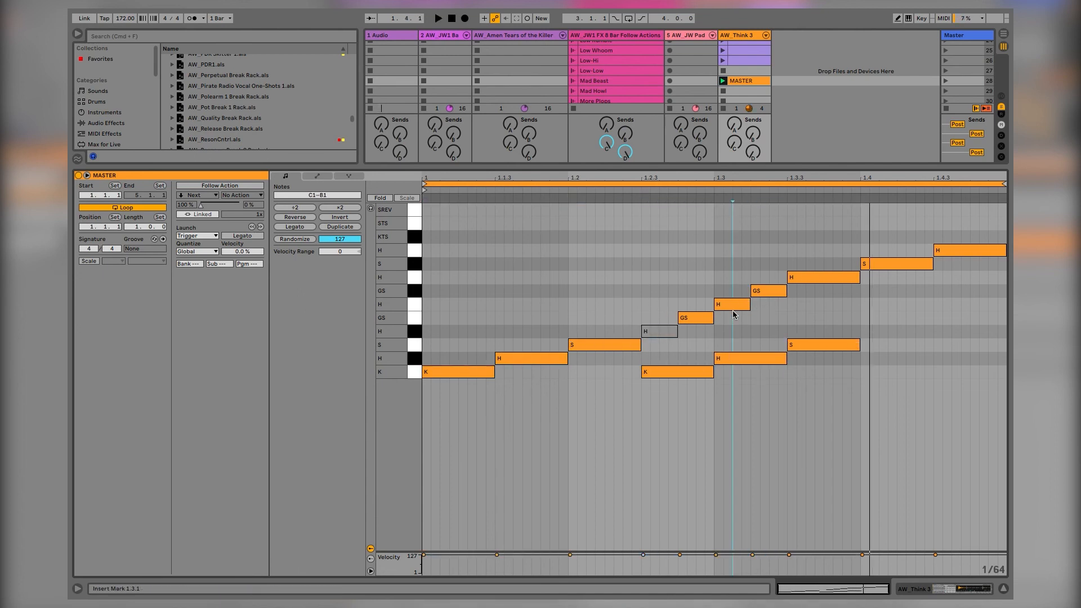
left_click(797, 278)
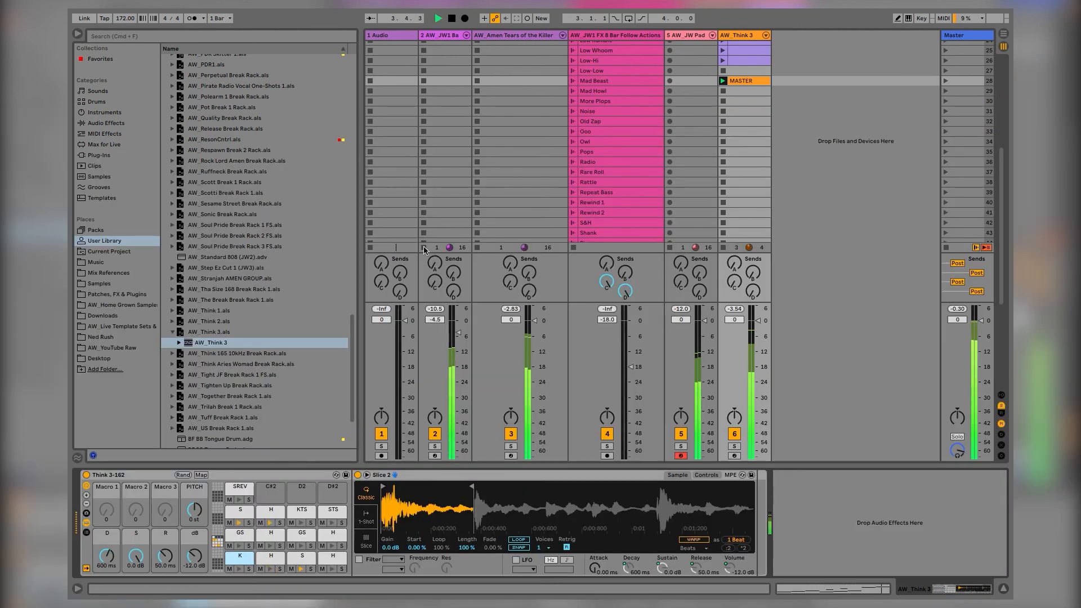
Launch the Gargle clip on the AW_JW1 FX track and set that track's volume to -15 dB.
scroll(484, 111, "up", 5)
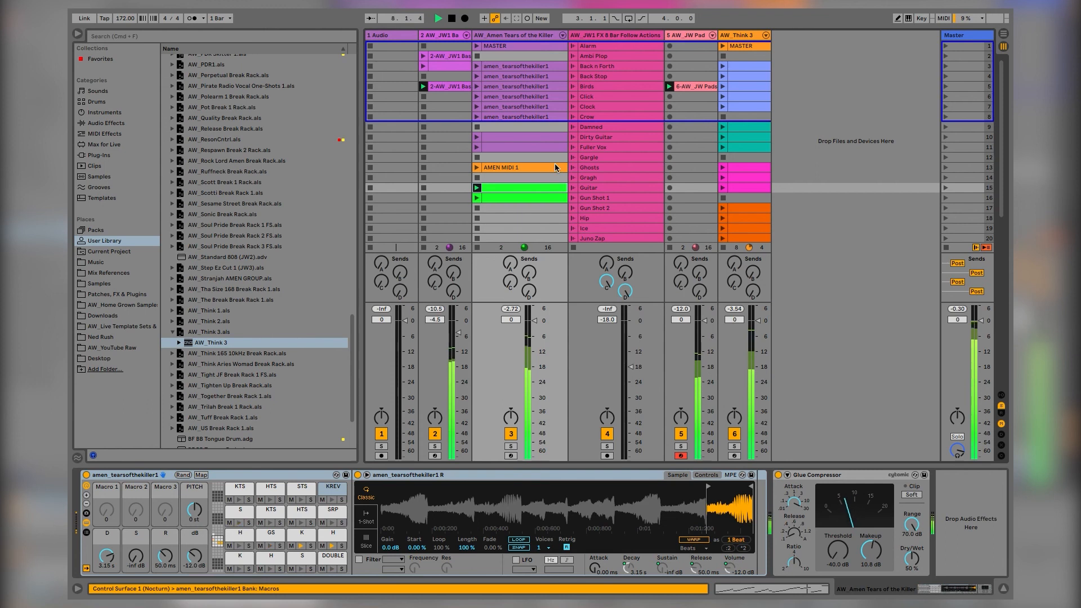
left_click(572, 158)
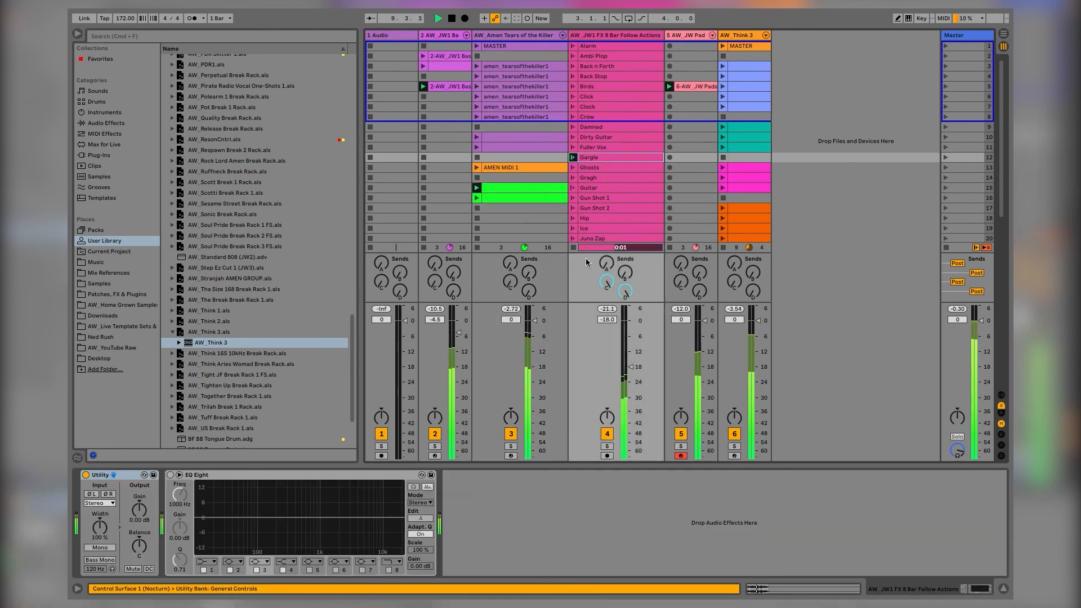
left_click_drag(631, 367, 631, 360)
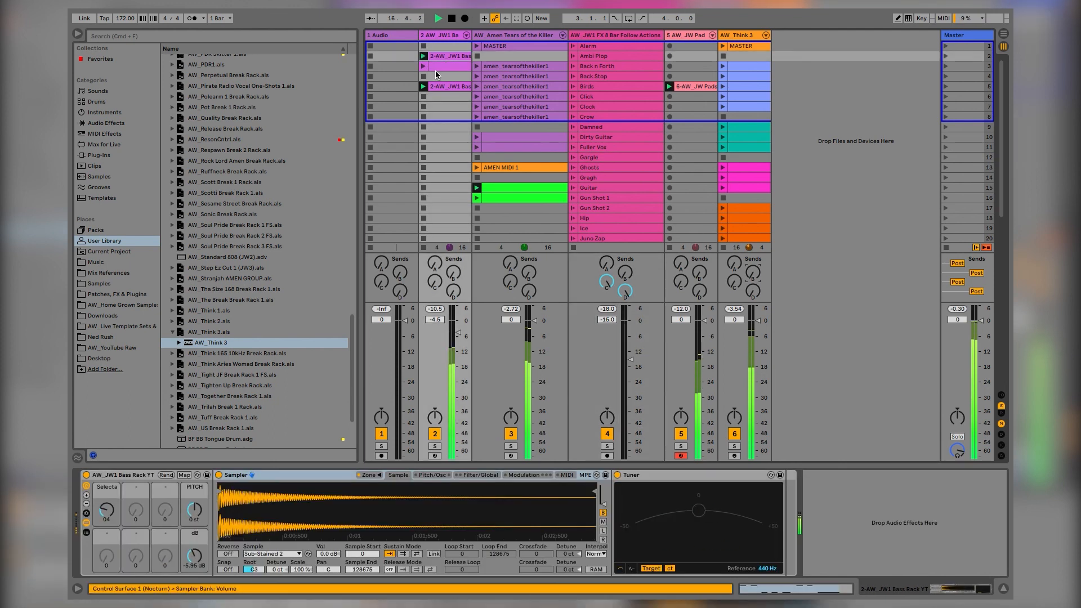
Transpose all notes of the AW_JW1 Bass Rack clip in row 2 up an octave.
double_click(438, 56)
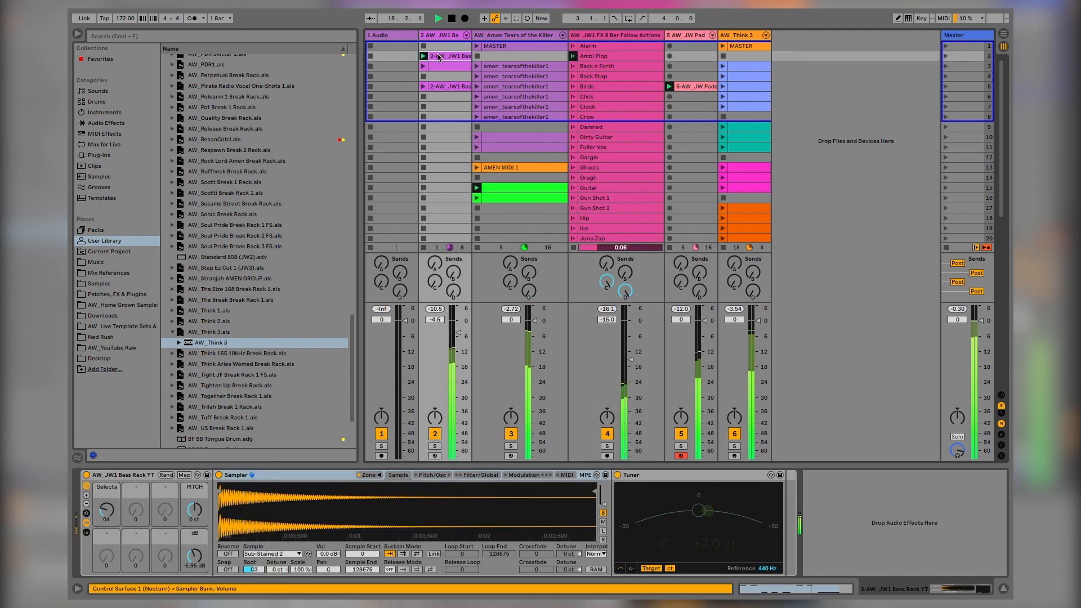
key("shift+Up")
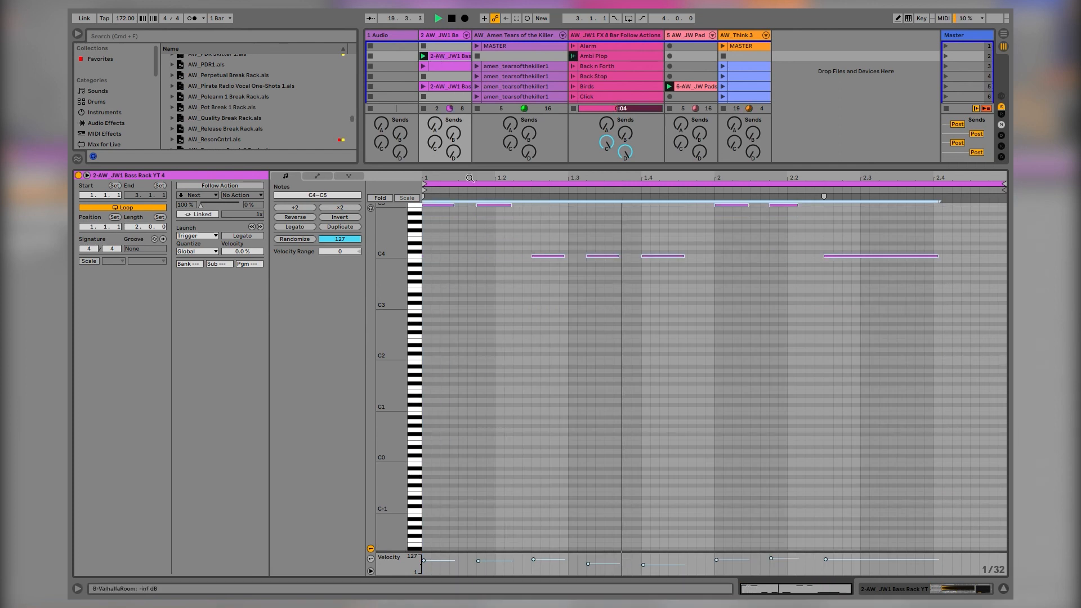
key("shift+Tab")
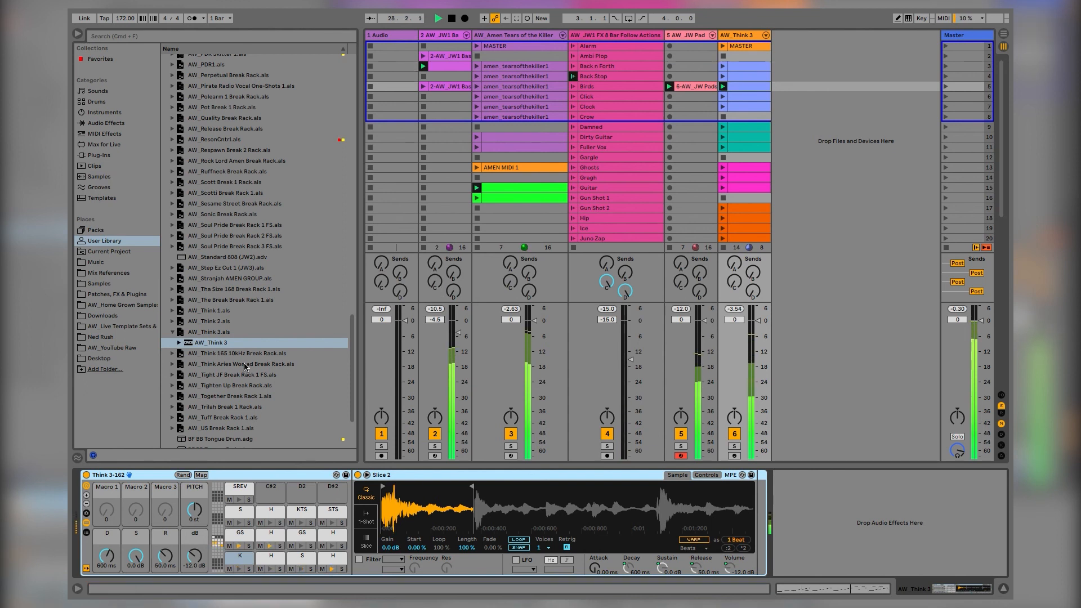
Launch the row 16 clip on AW_Amen Tears of the Killer with send A raised, and end playback with the browser hidden.
left_click(476, 198)
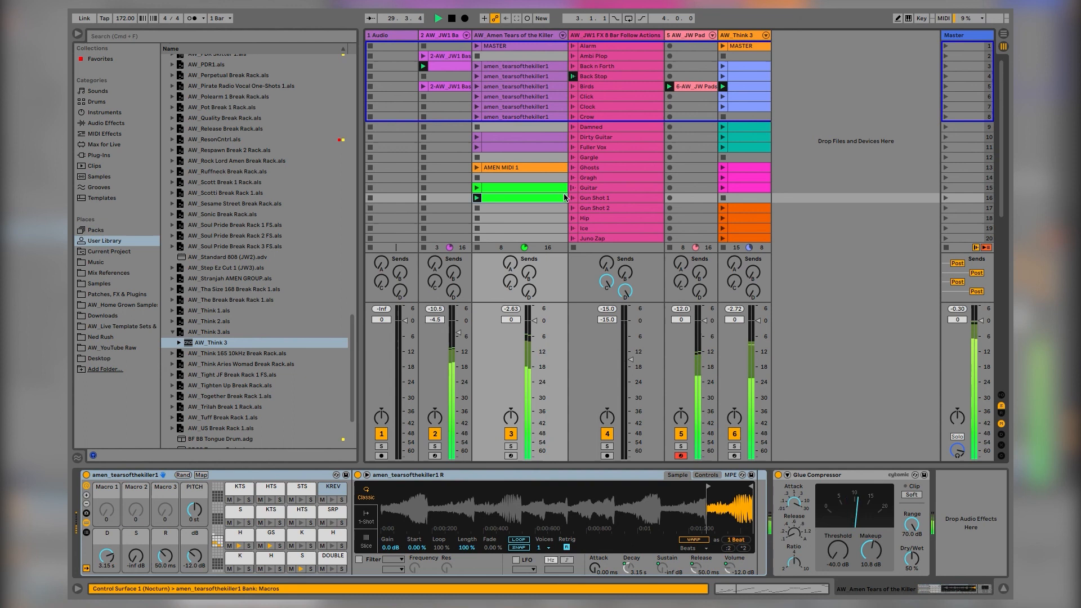
left_click(510, 264)
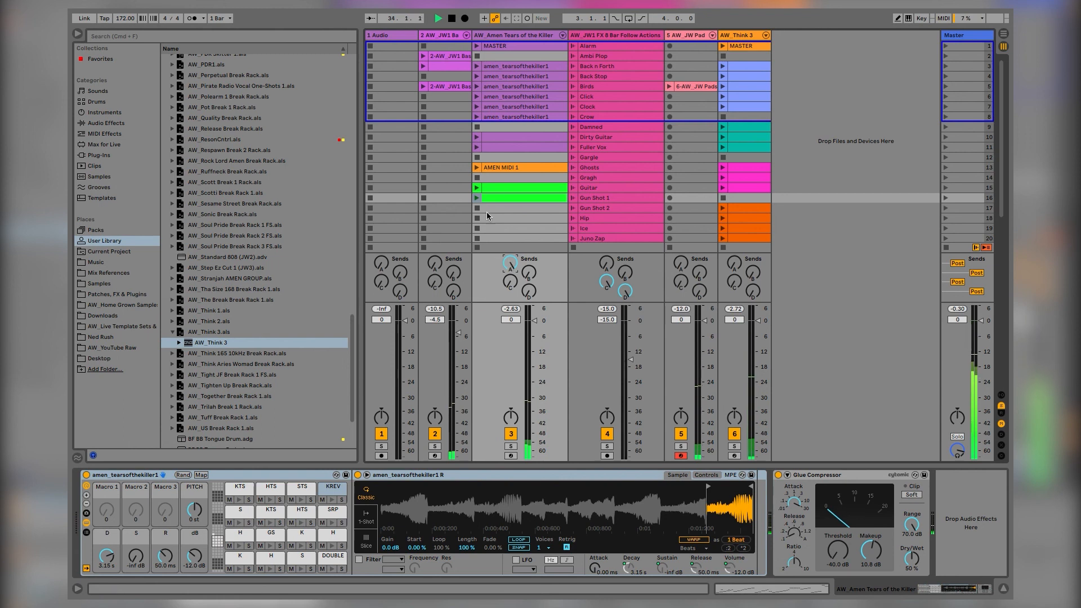
left_click(77, 37)
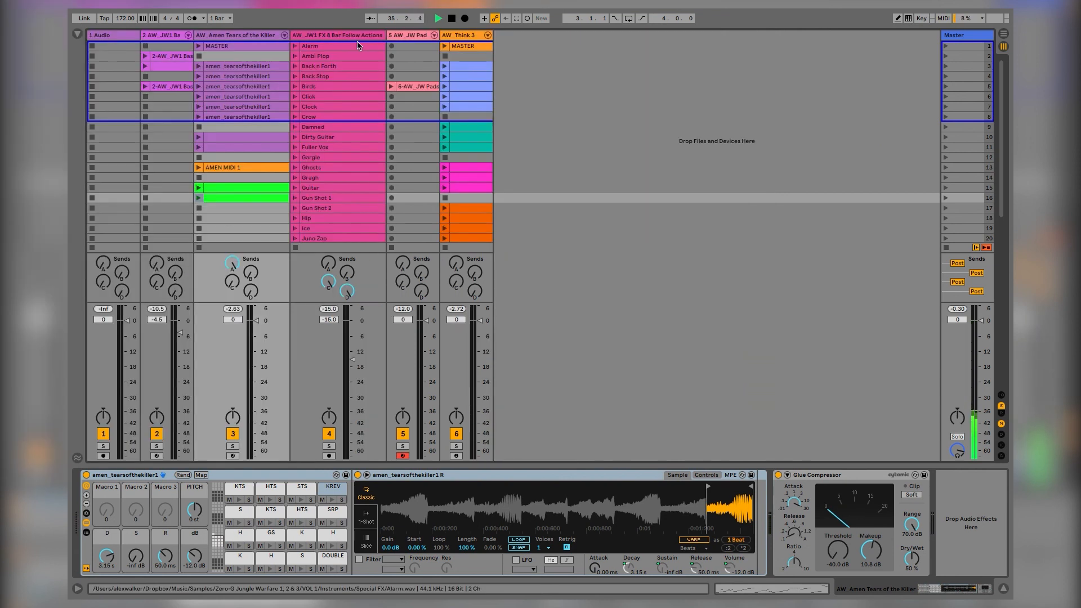
left_click(453, 19)
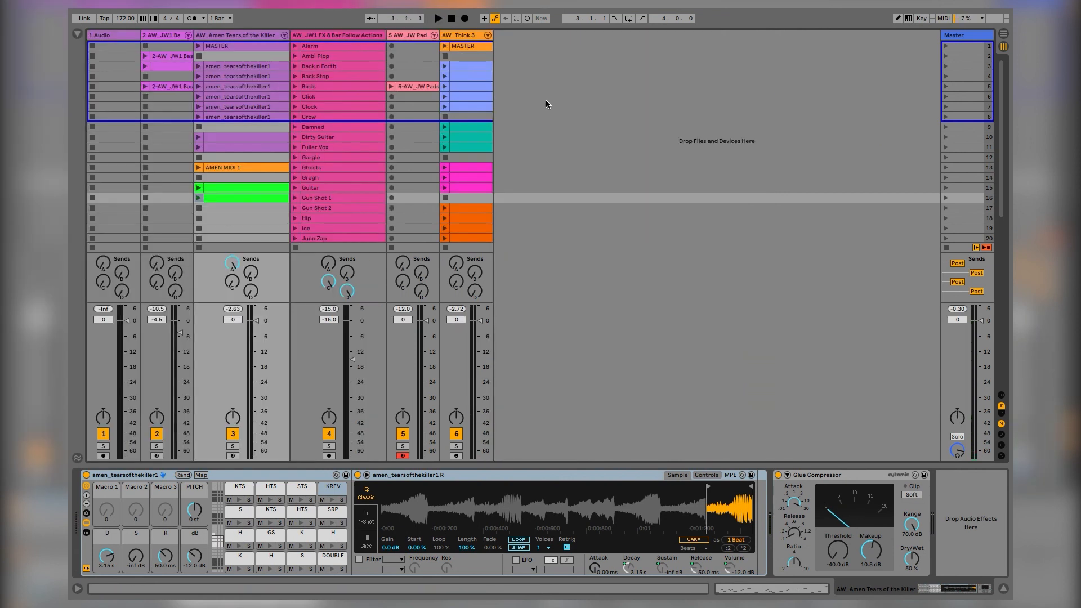